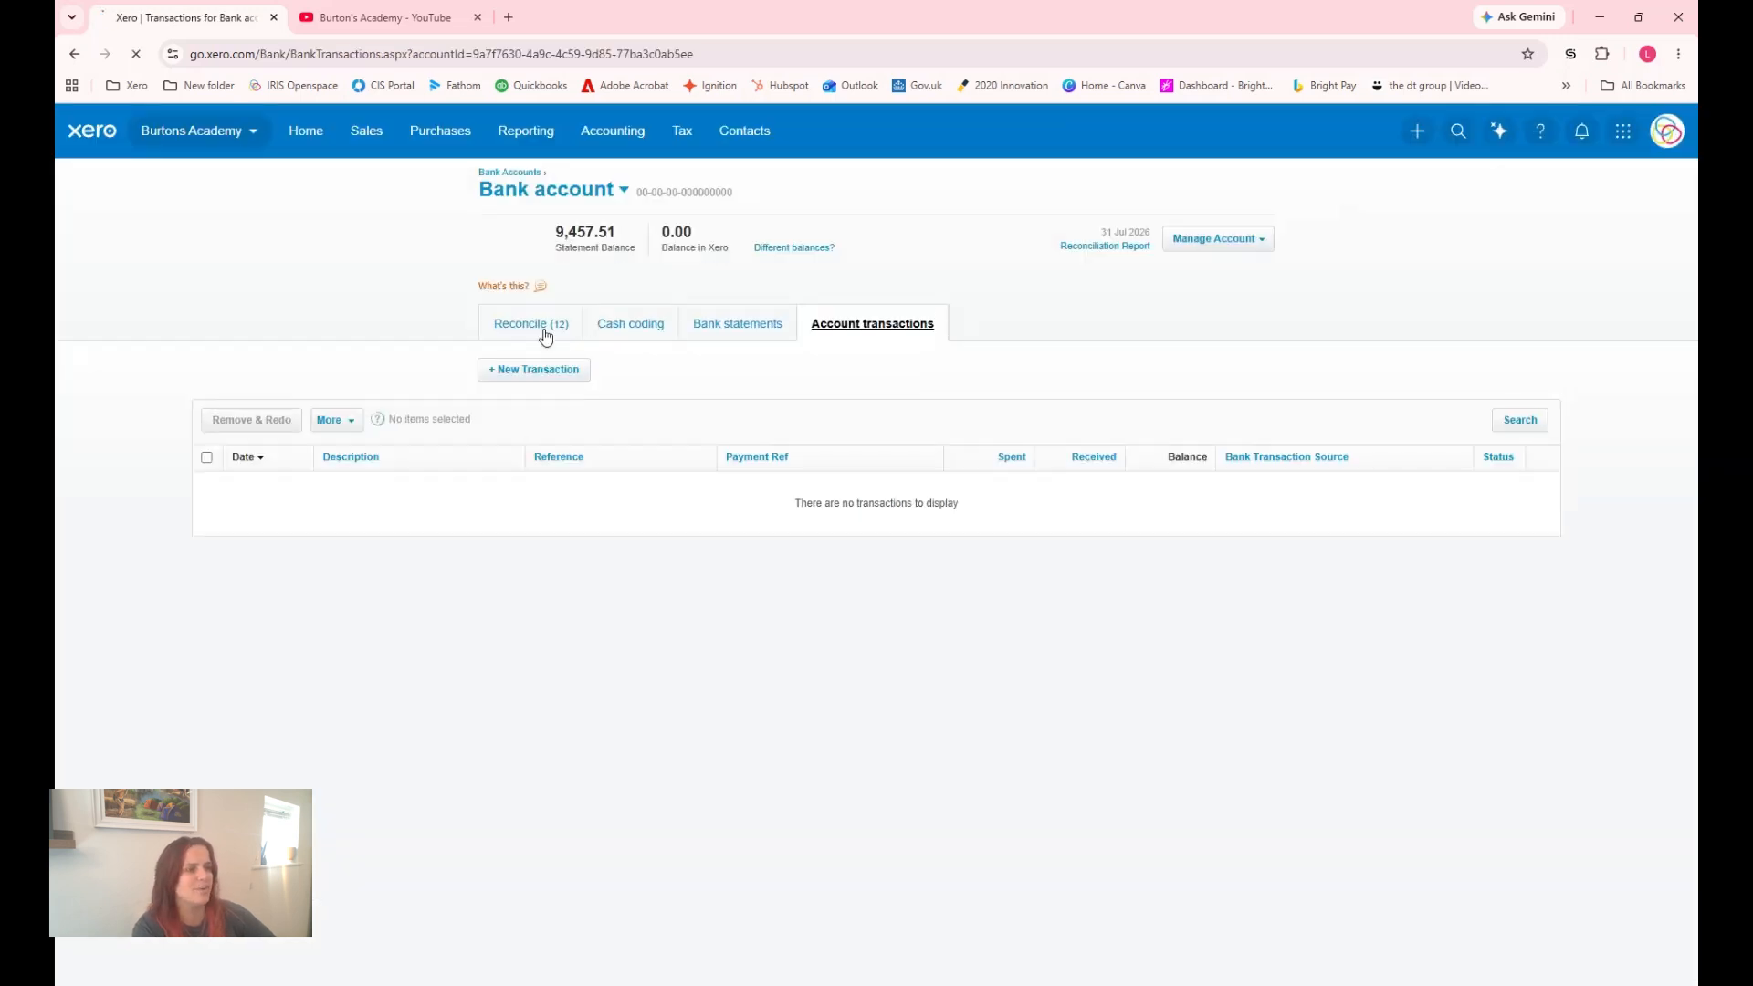
- Find a match for the 3 Jul 2026 customer payment of 1,200.00 by searching "burt" and selecting the Burton Academy 2 invoice
{"action": "left_click", "coordinate": [564, 322]}
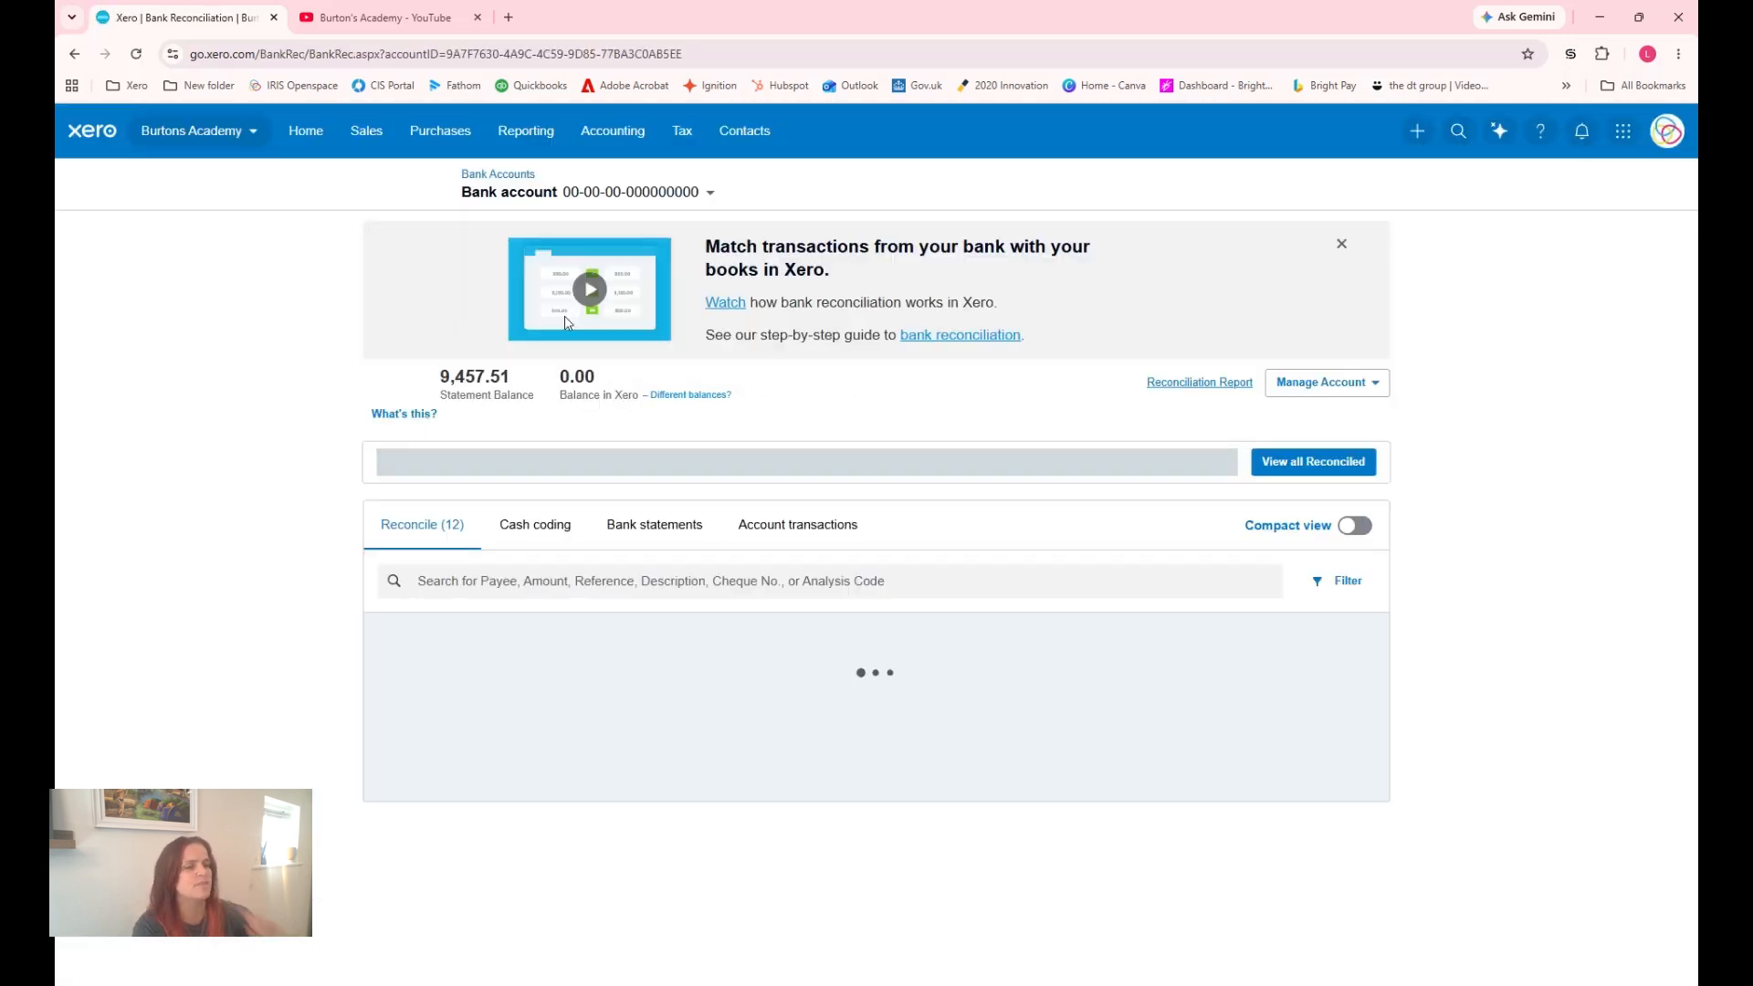
{"action": "scroll", "coordinate": [607, 372], "scroll_direction": "down", "scroll_amount": 5}
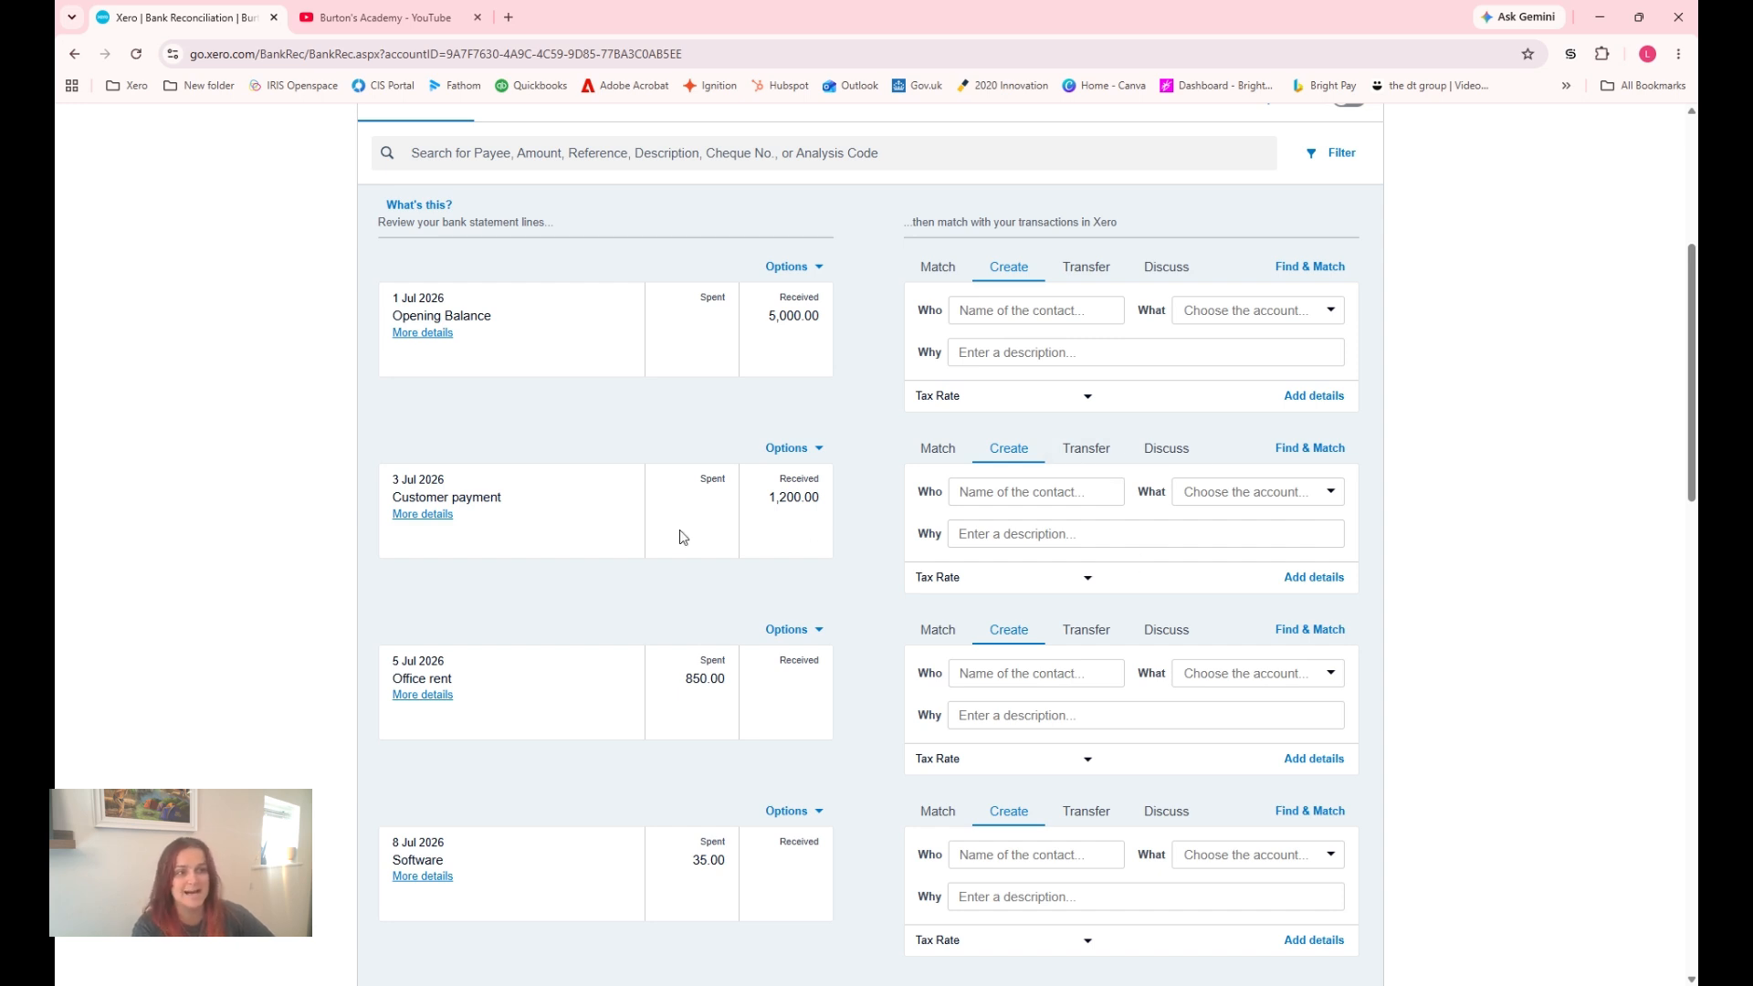
{"action": "left_click", "coordinate": [940, 449]}
{"action": "left_click", "coordinate": [938, 660]}
{"action": "type", "text": "bui"}
{"action": "type", "text": "rt"}
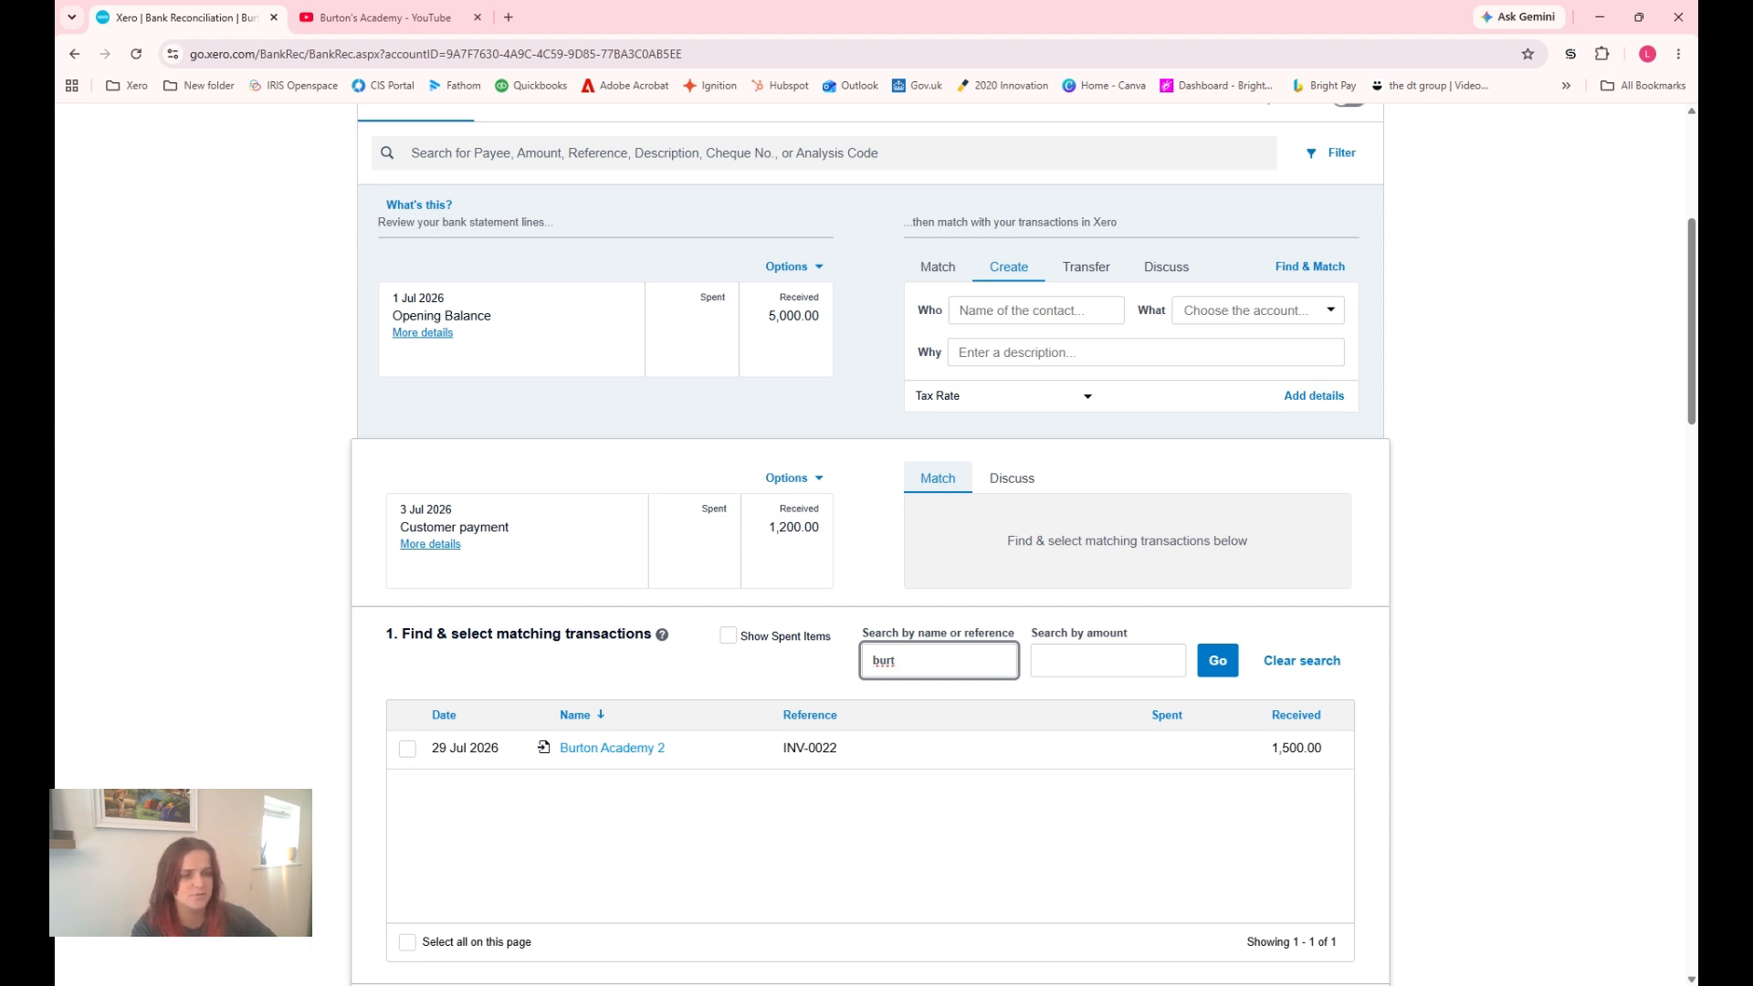
{"action": "left_click", "coordinate": [408, 748]}
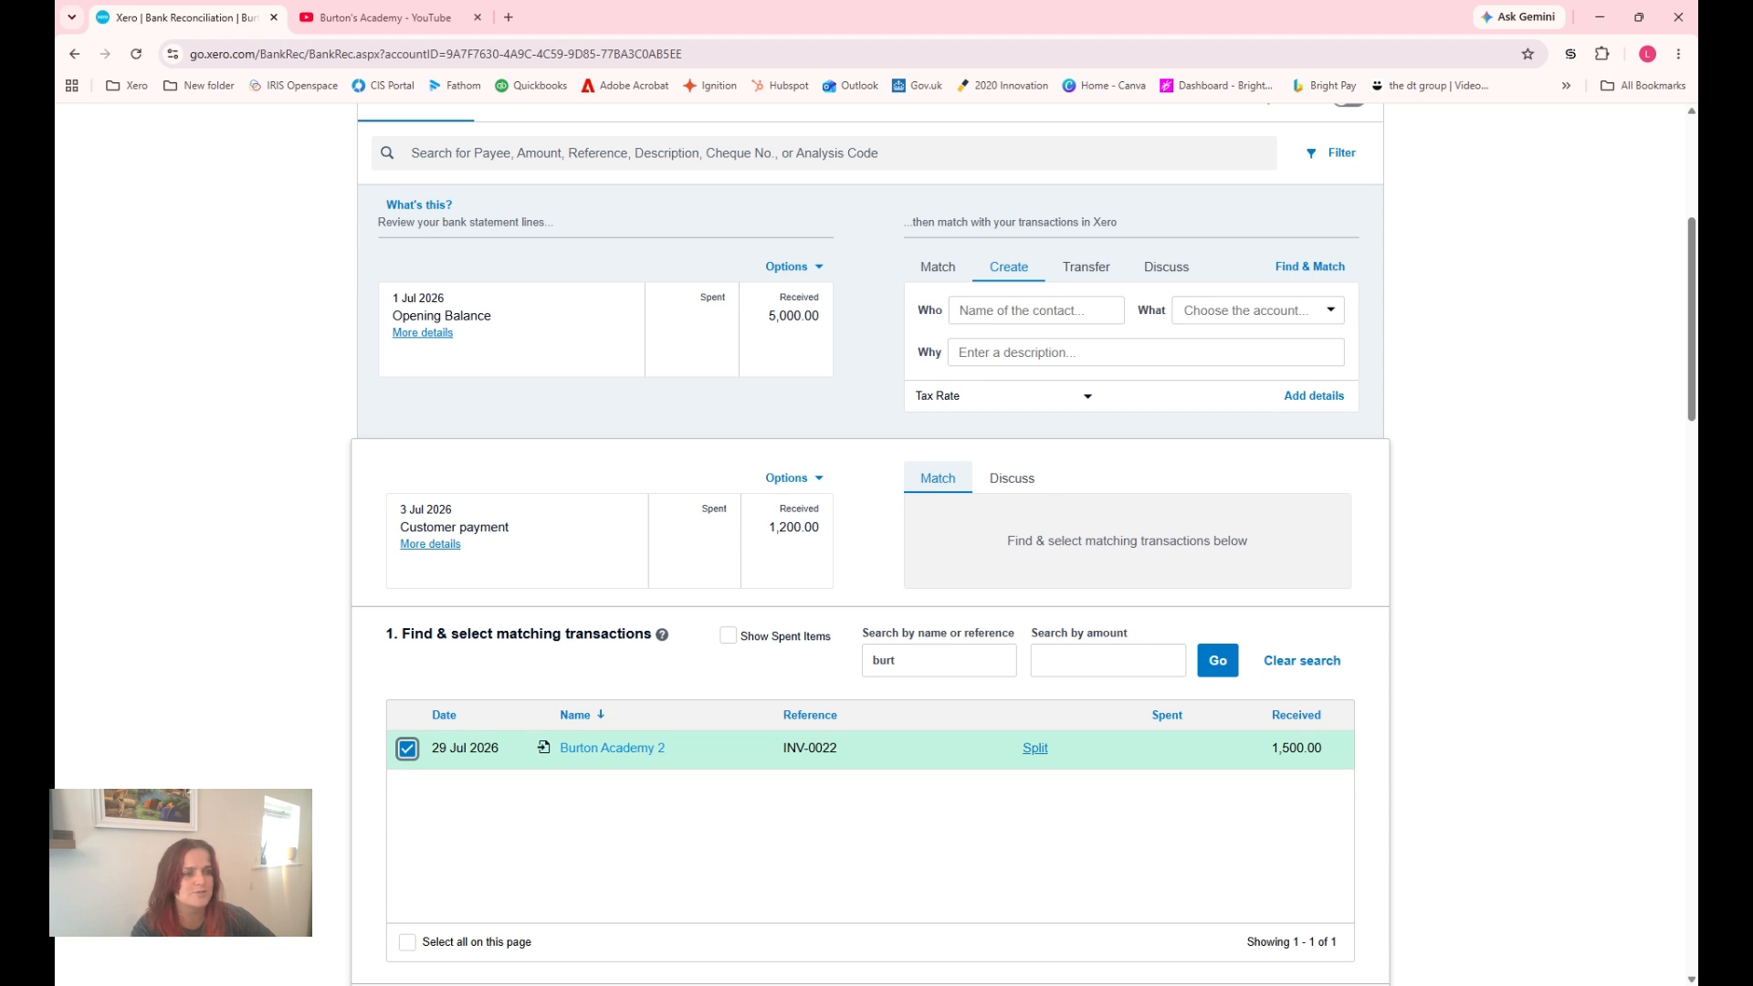
- Split the selected invoice with a part payment of 1200.00, then reconcile it against the customer payment and accept the date warning
{"action": "left_click", "coordinate": [1035, 748]}
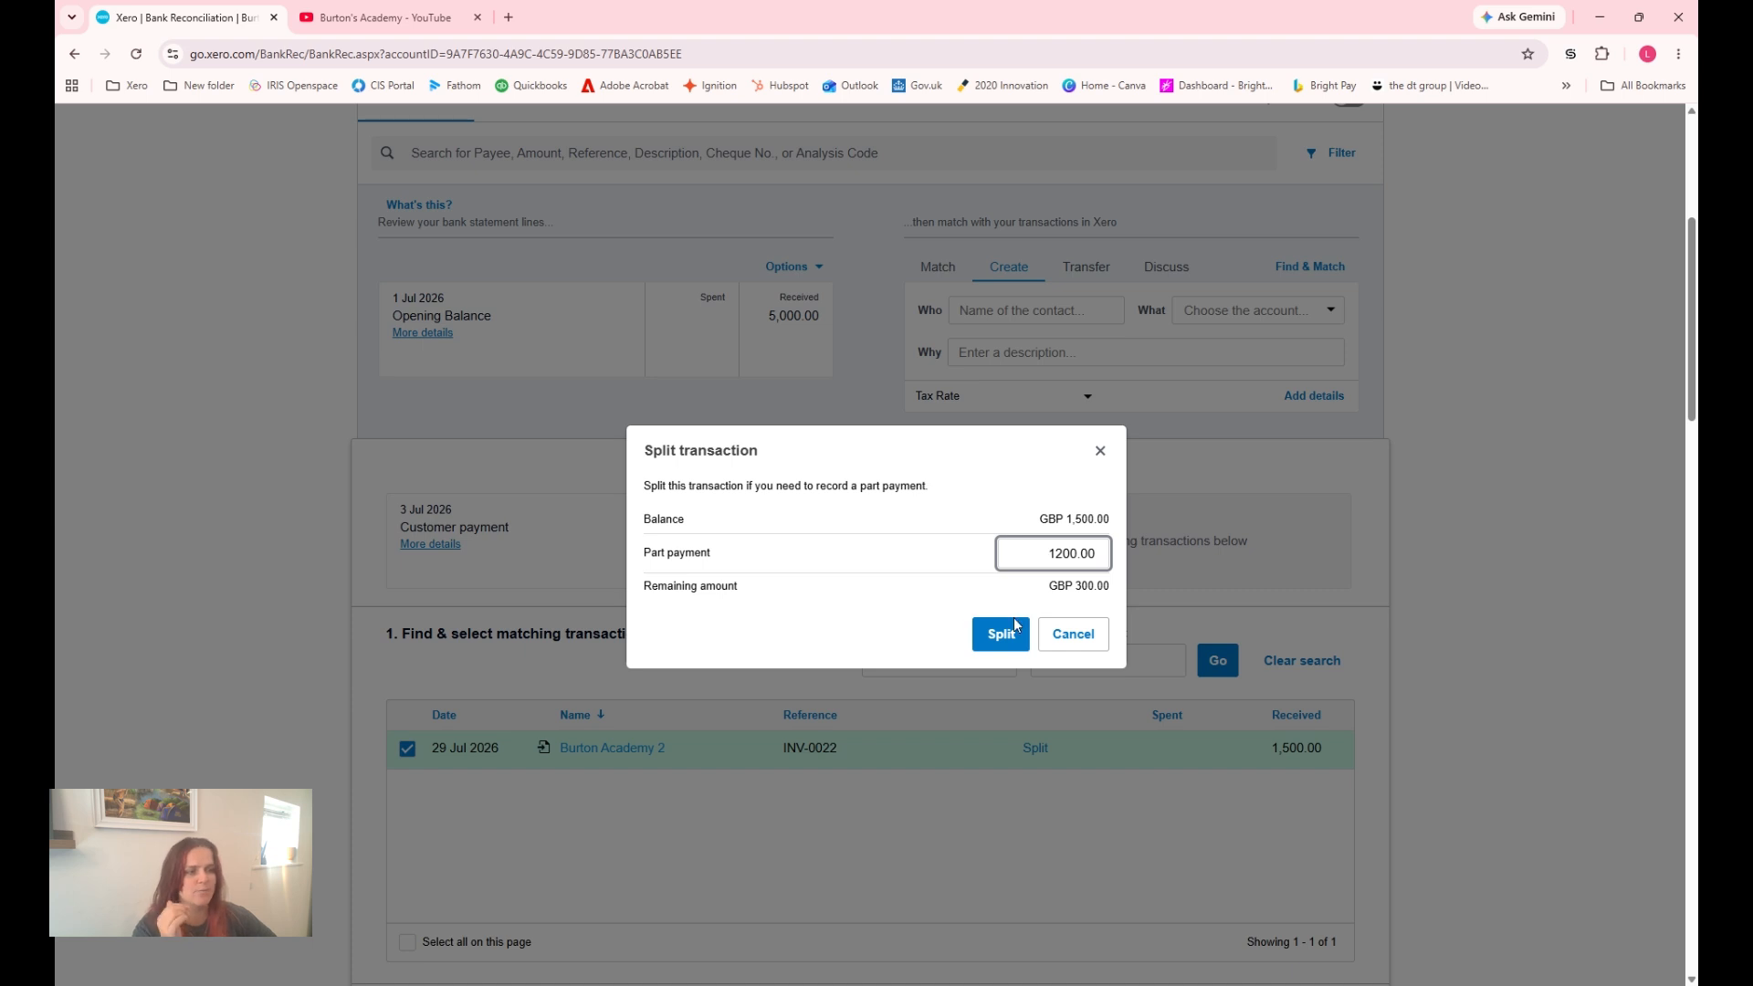
{"action": "left_click", "coordinate": [997, 637]}
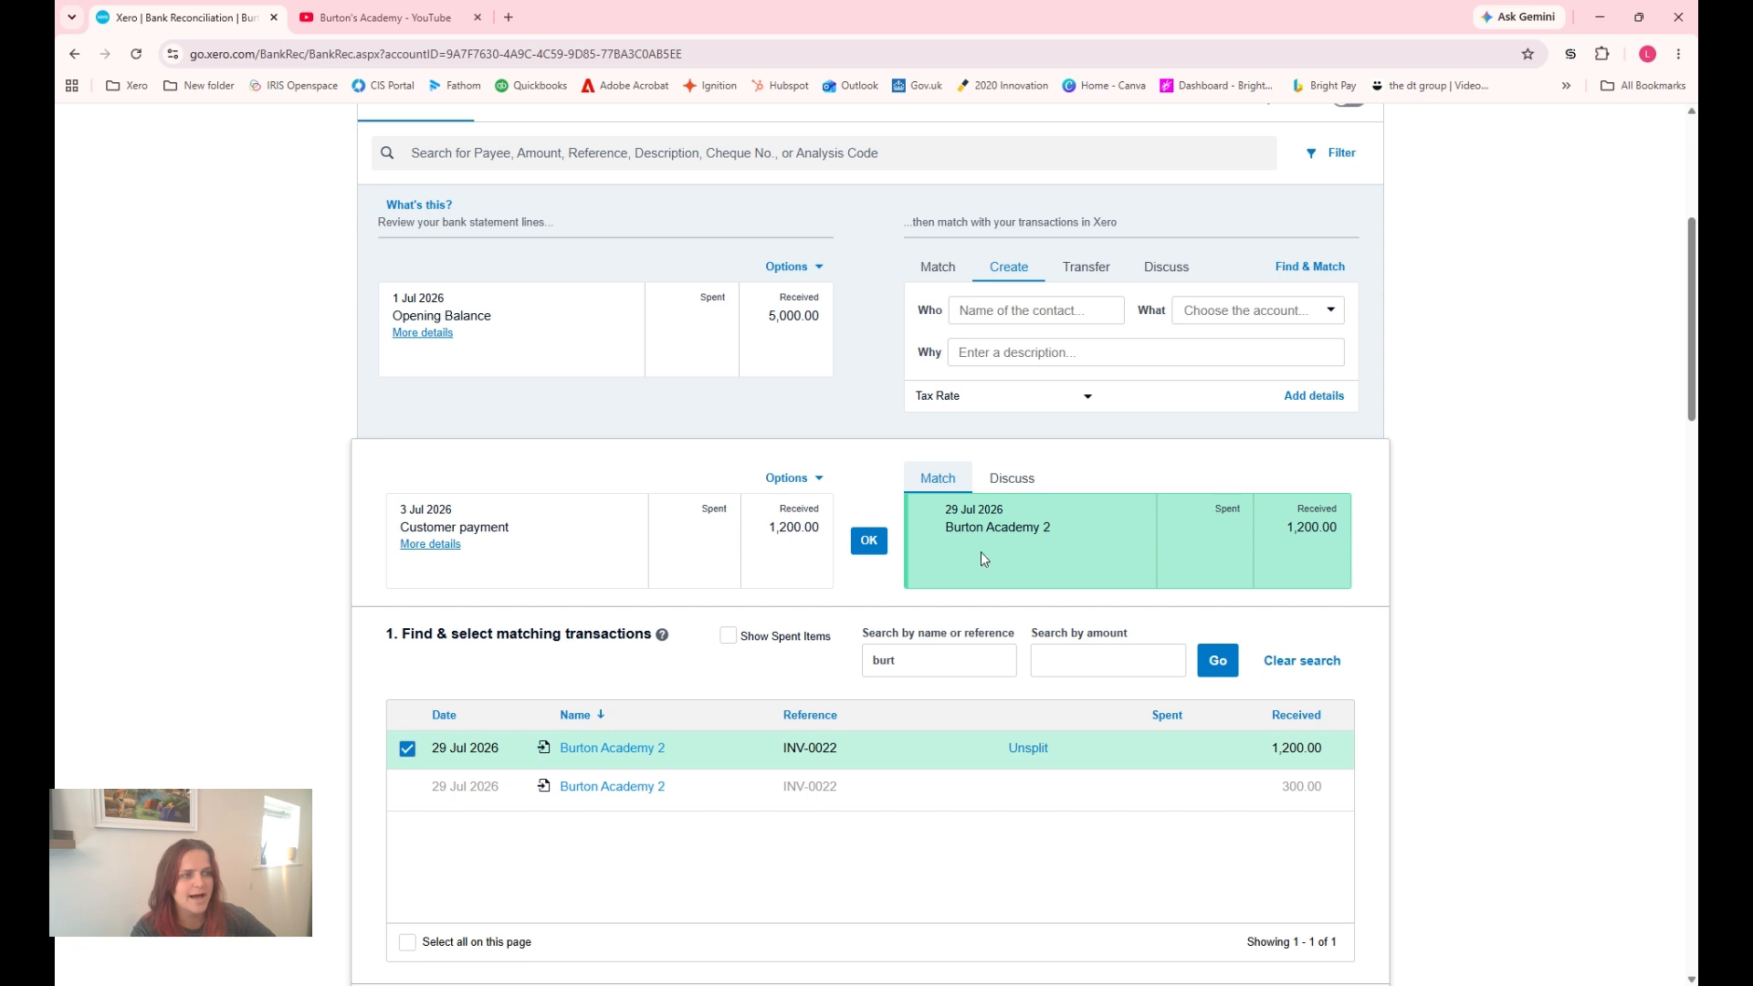
{"action": "left_click", "coordinate": [868, 548]}
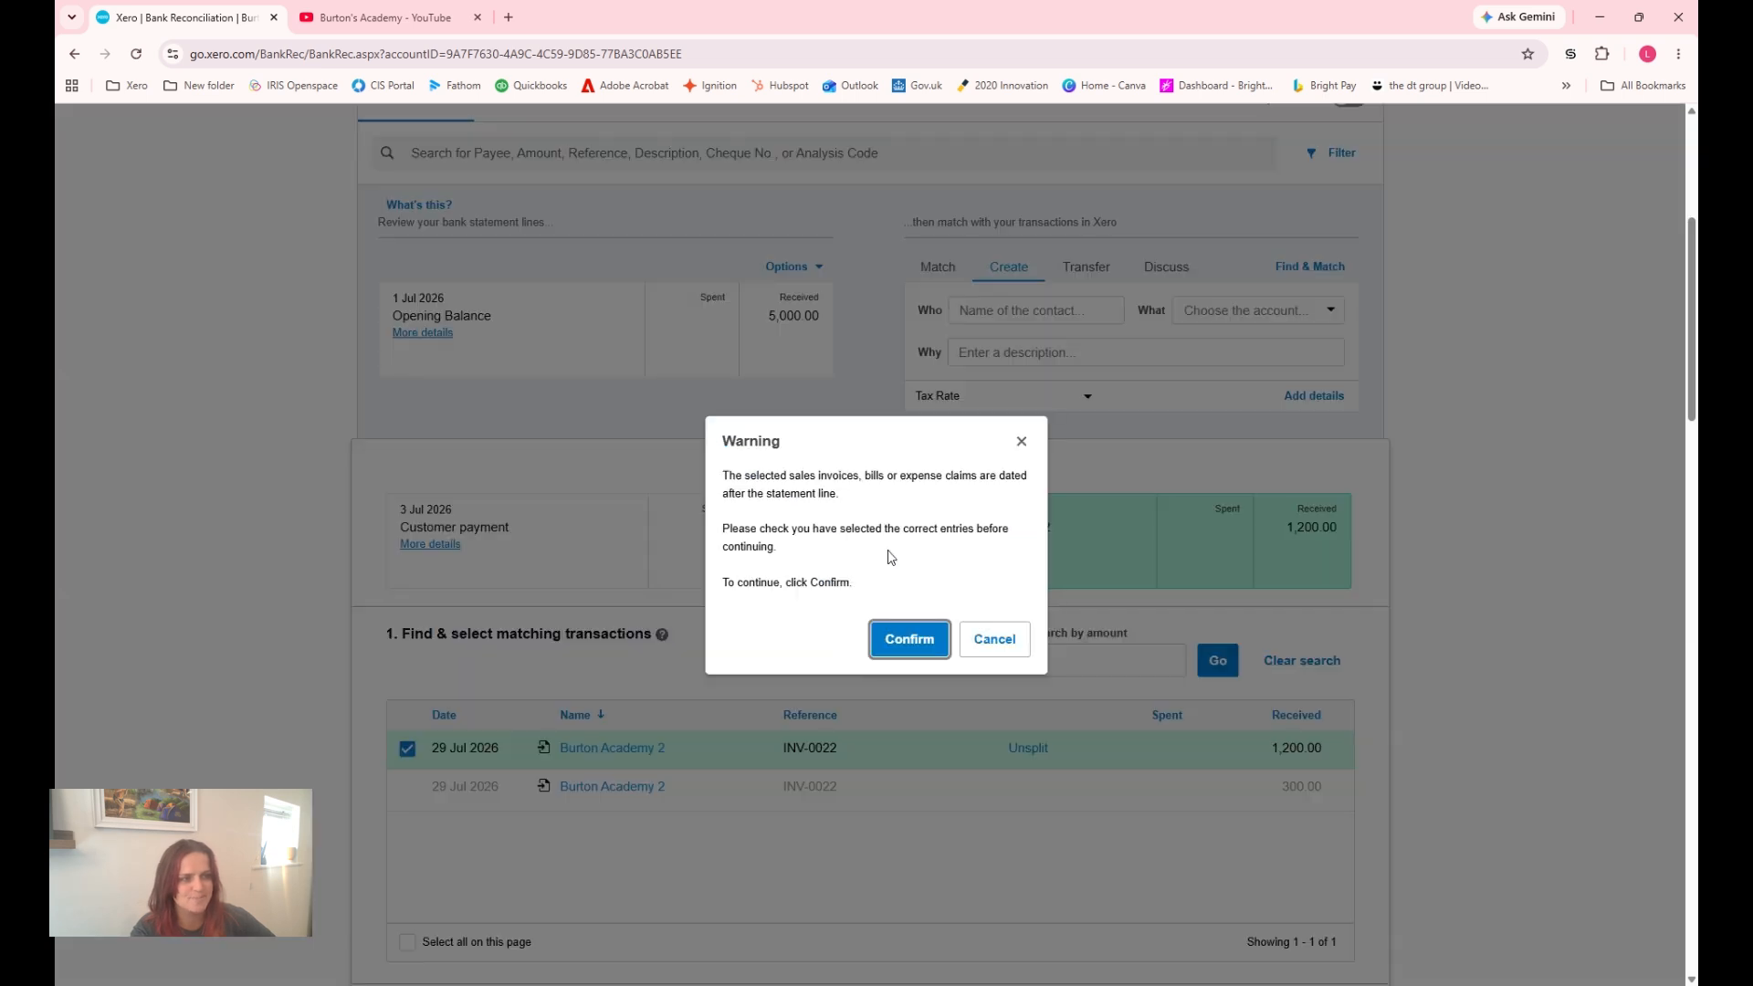
{"action": "left_click", "coordinate": [919, 644]}
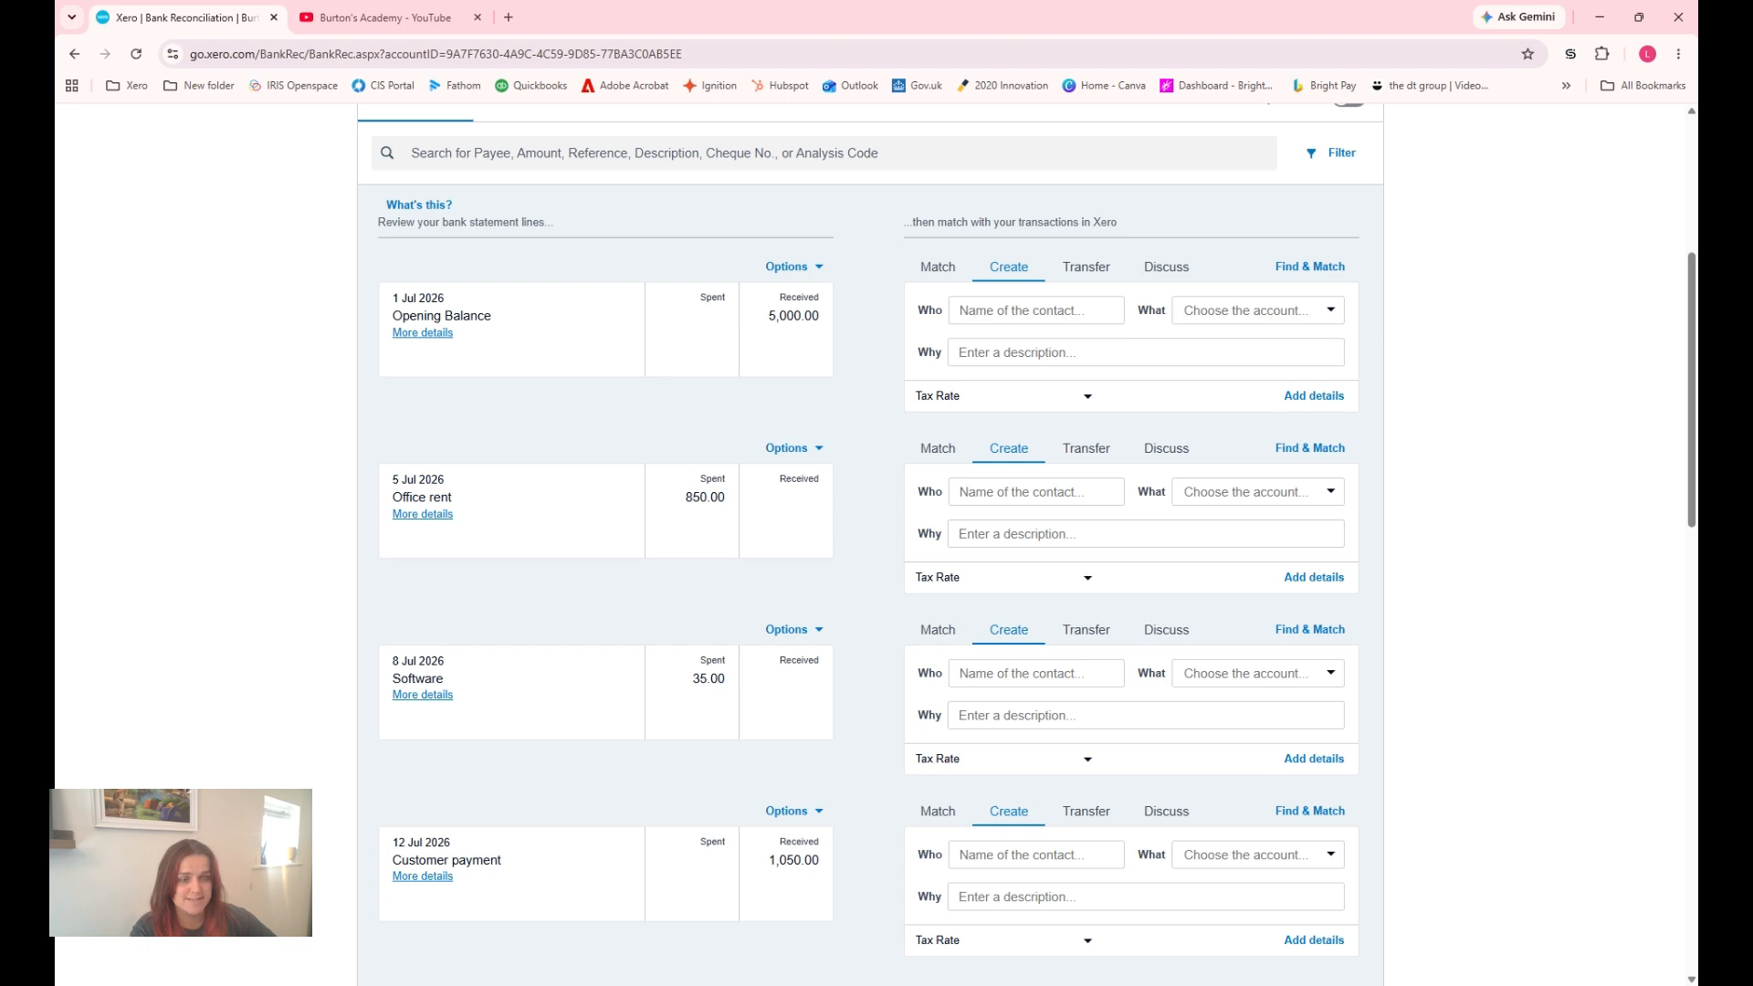
- Open the Burton Academy 2 invoice from the sales invoices awaiting payment to review its part payment and amount due
{"action": "scroll", "coordinate": [893, 493], "scroll_direction": "up", "scroll_amount": 5}
{"action": "left_click", "coordinate": [366, 130]}
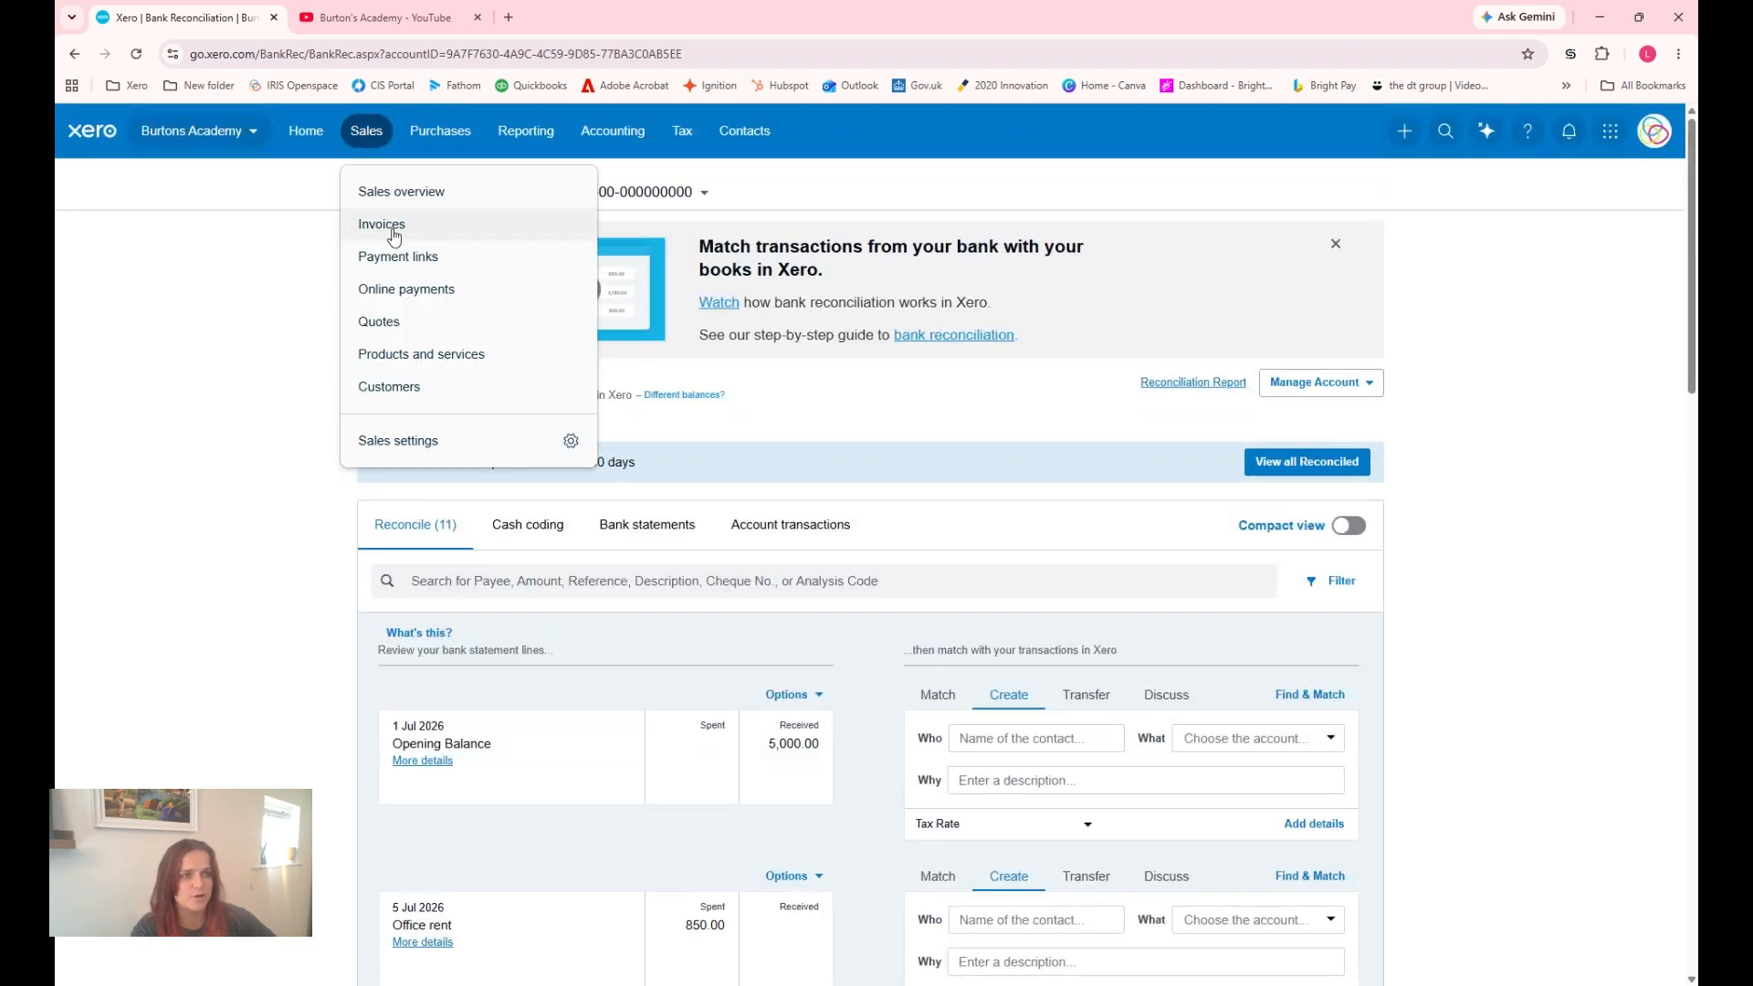
{"action": "left_click", "coordinate": [395, 235]}
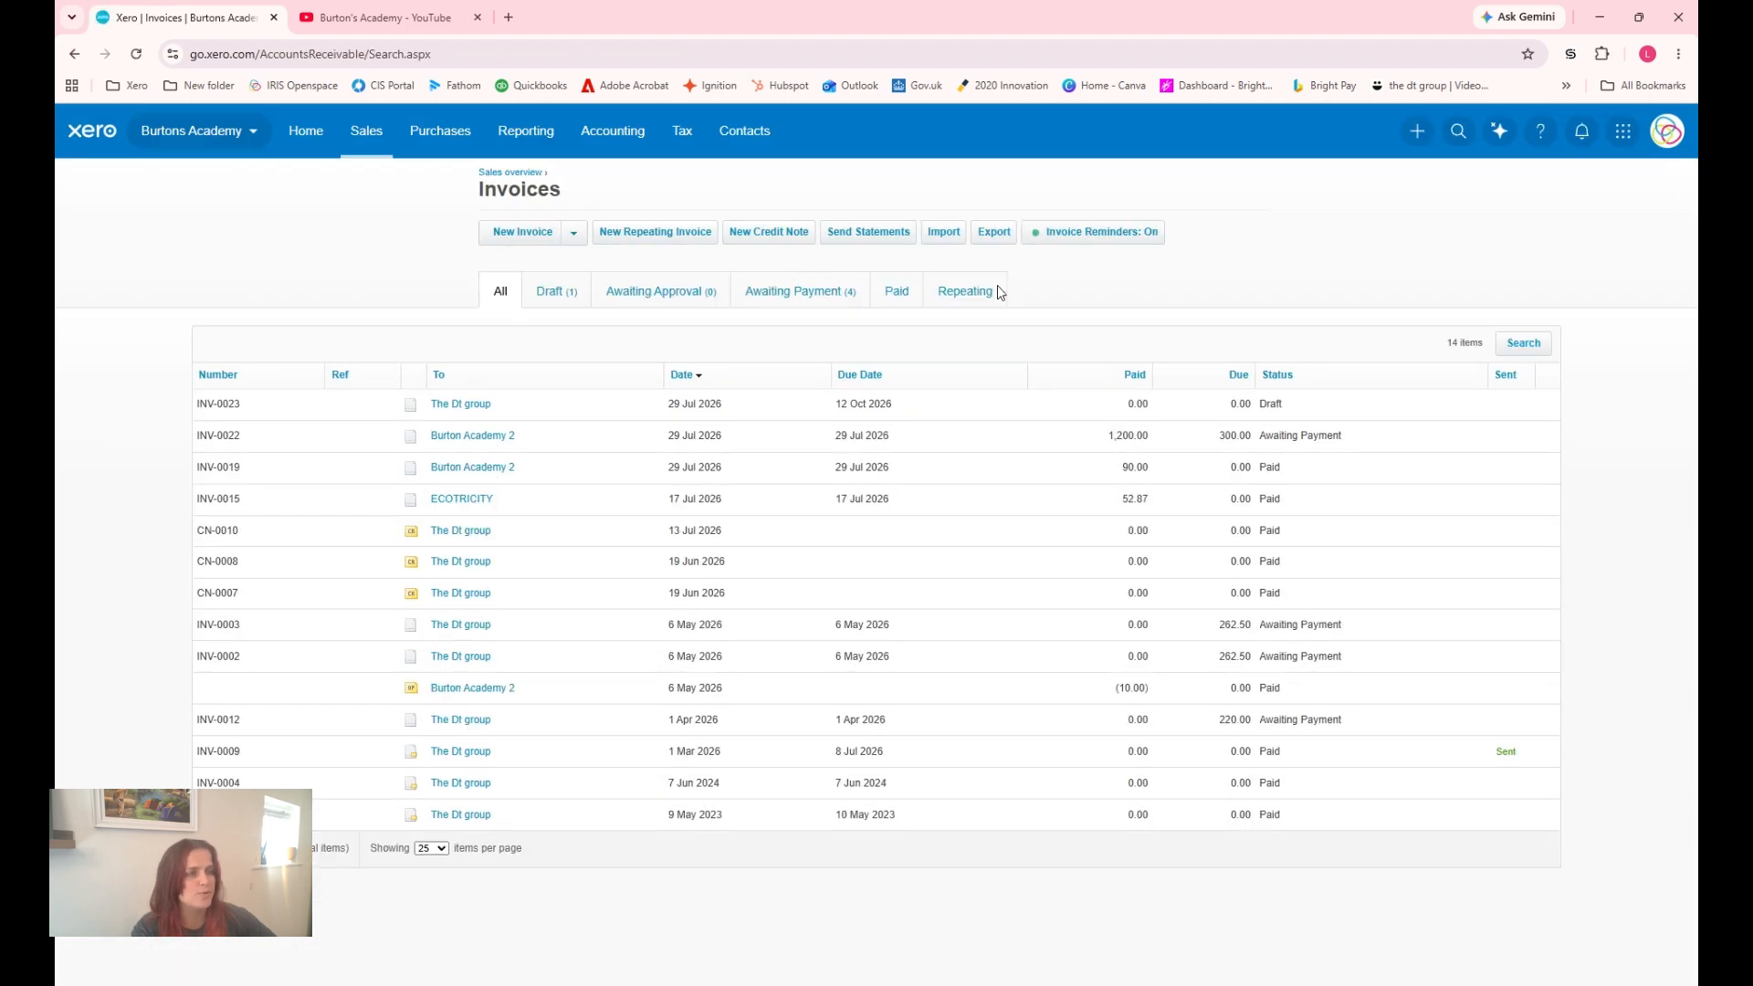
{"action": "left_click", "coordinate": [825, 304]}
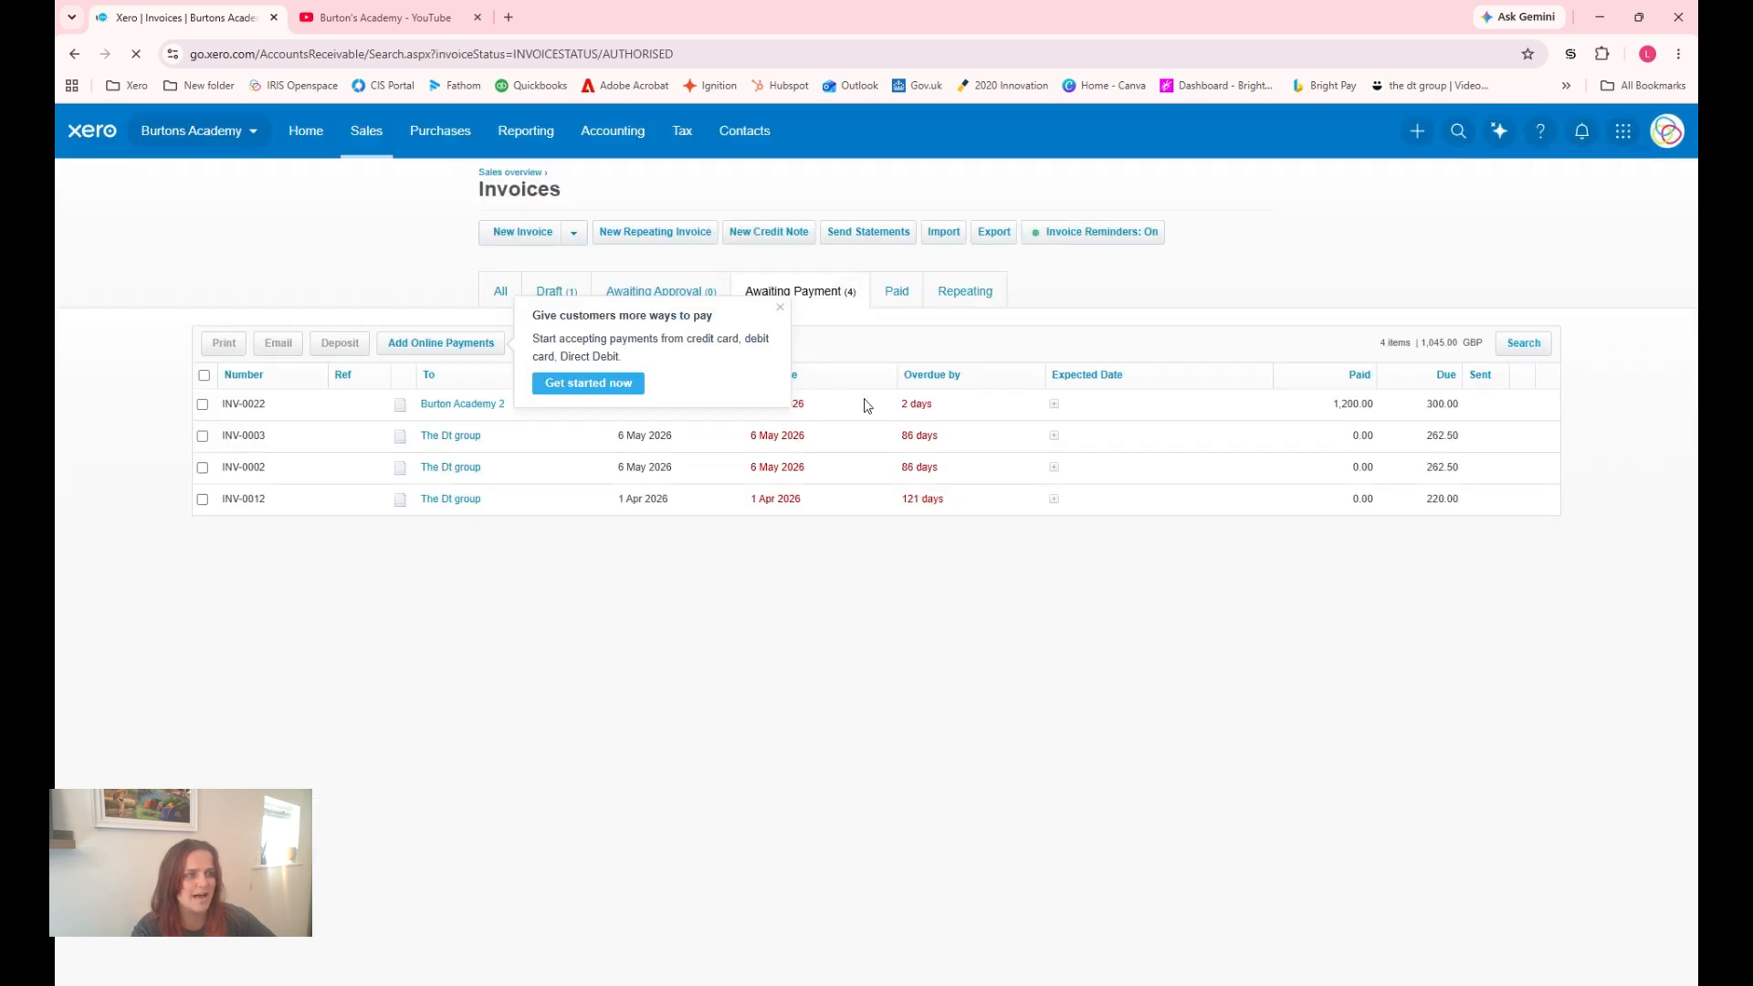
{"action": "left_click", "coordinate": [467, 407]}
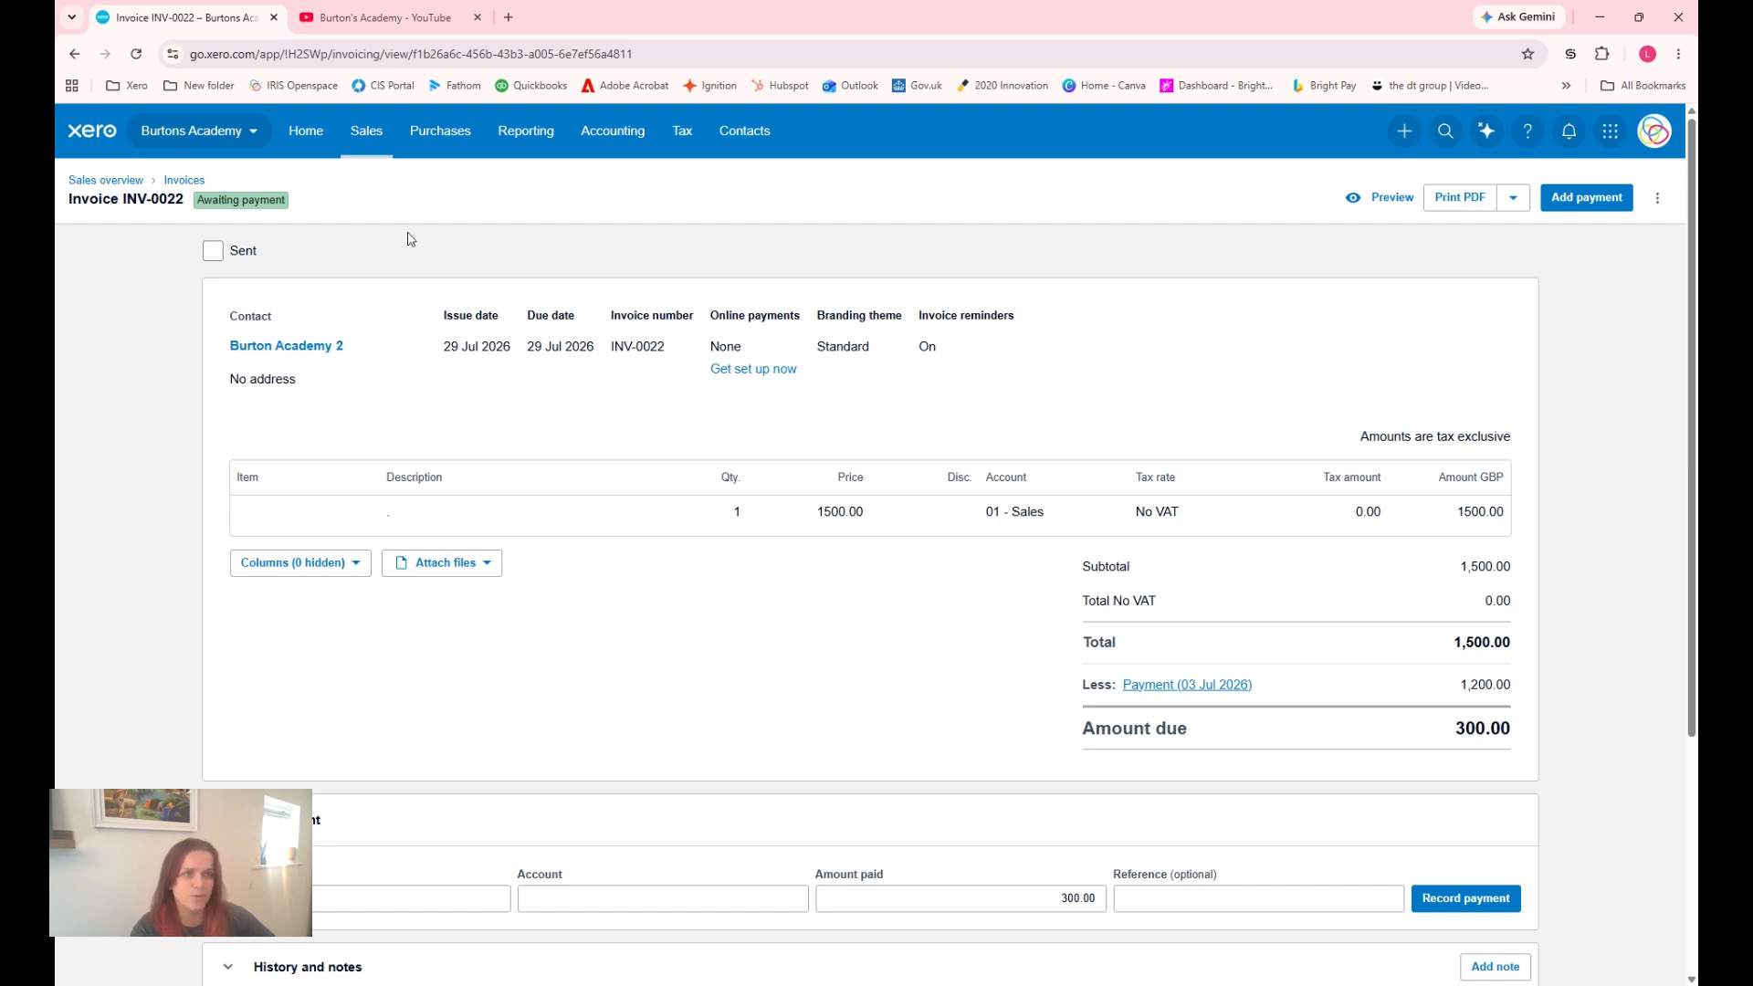
- Return to the sales invoices awaiting payment, dismiss the online payments tip and open the invoice reminder settings
{"action": "left_click", "coordinate": [372, 144]}
{"action": "left_click", "coordinate": [380, 221]}
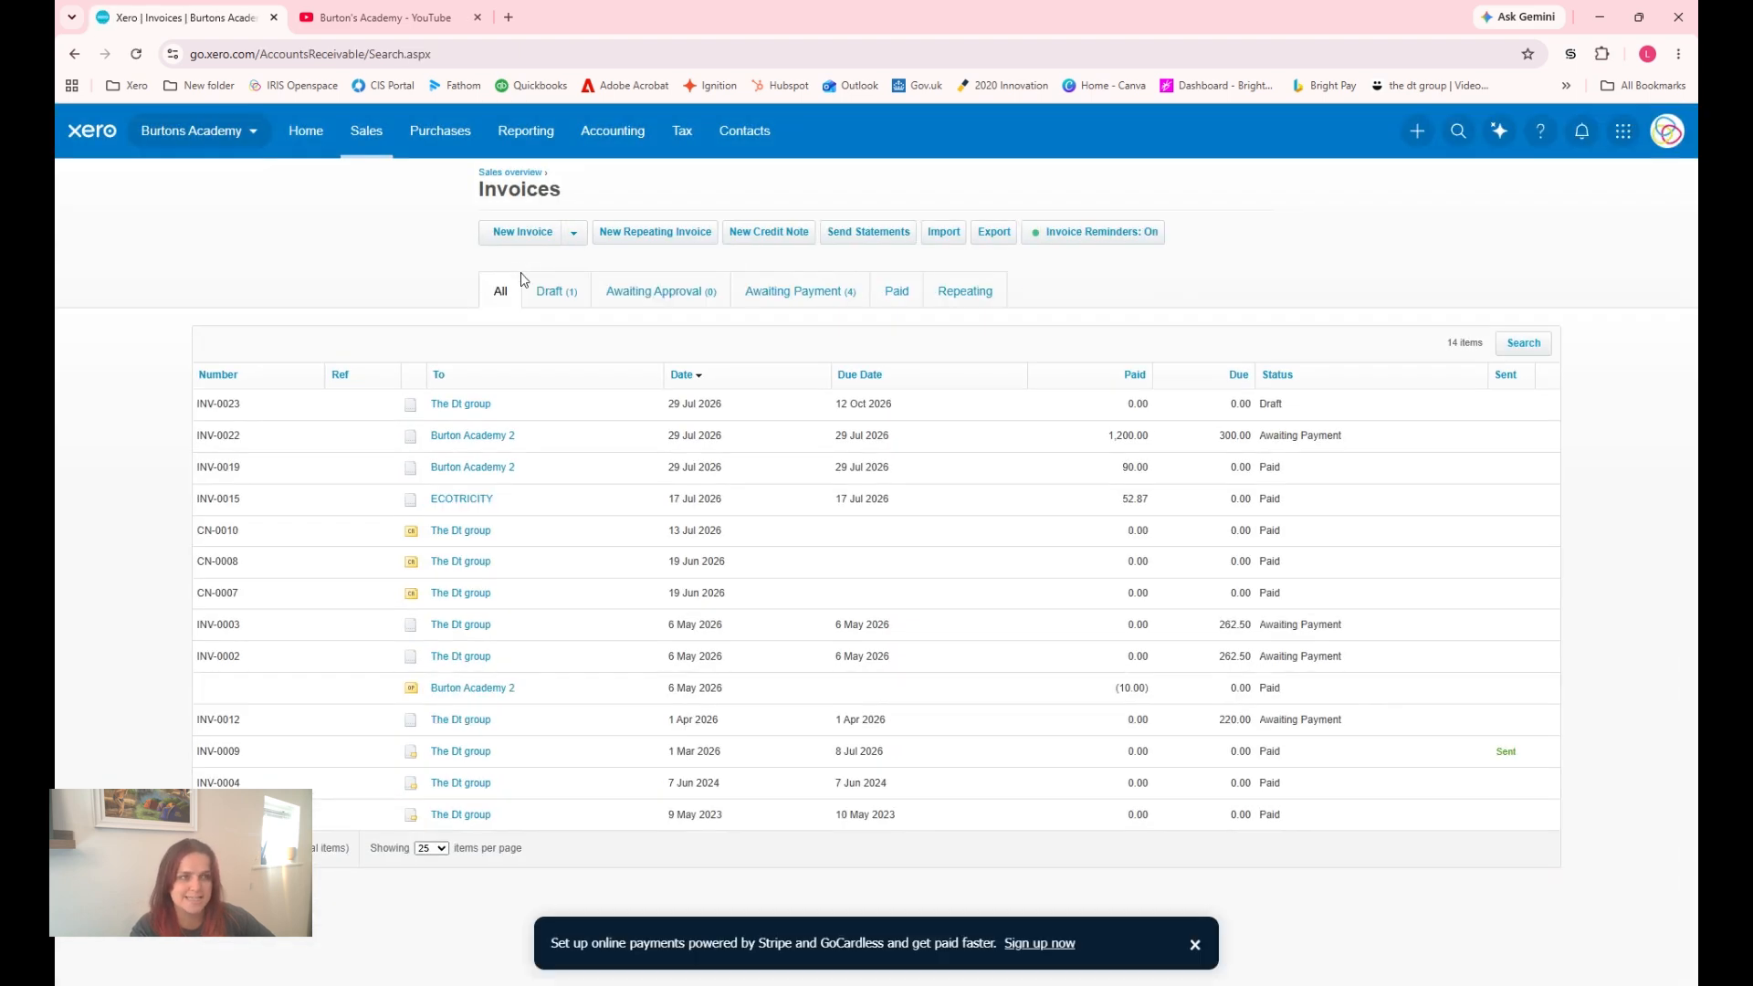
{"action": "left_click", "coordinate": [810, 292]}
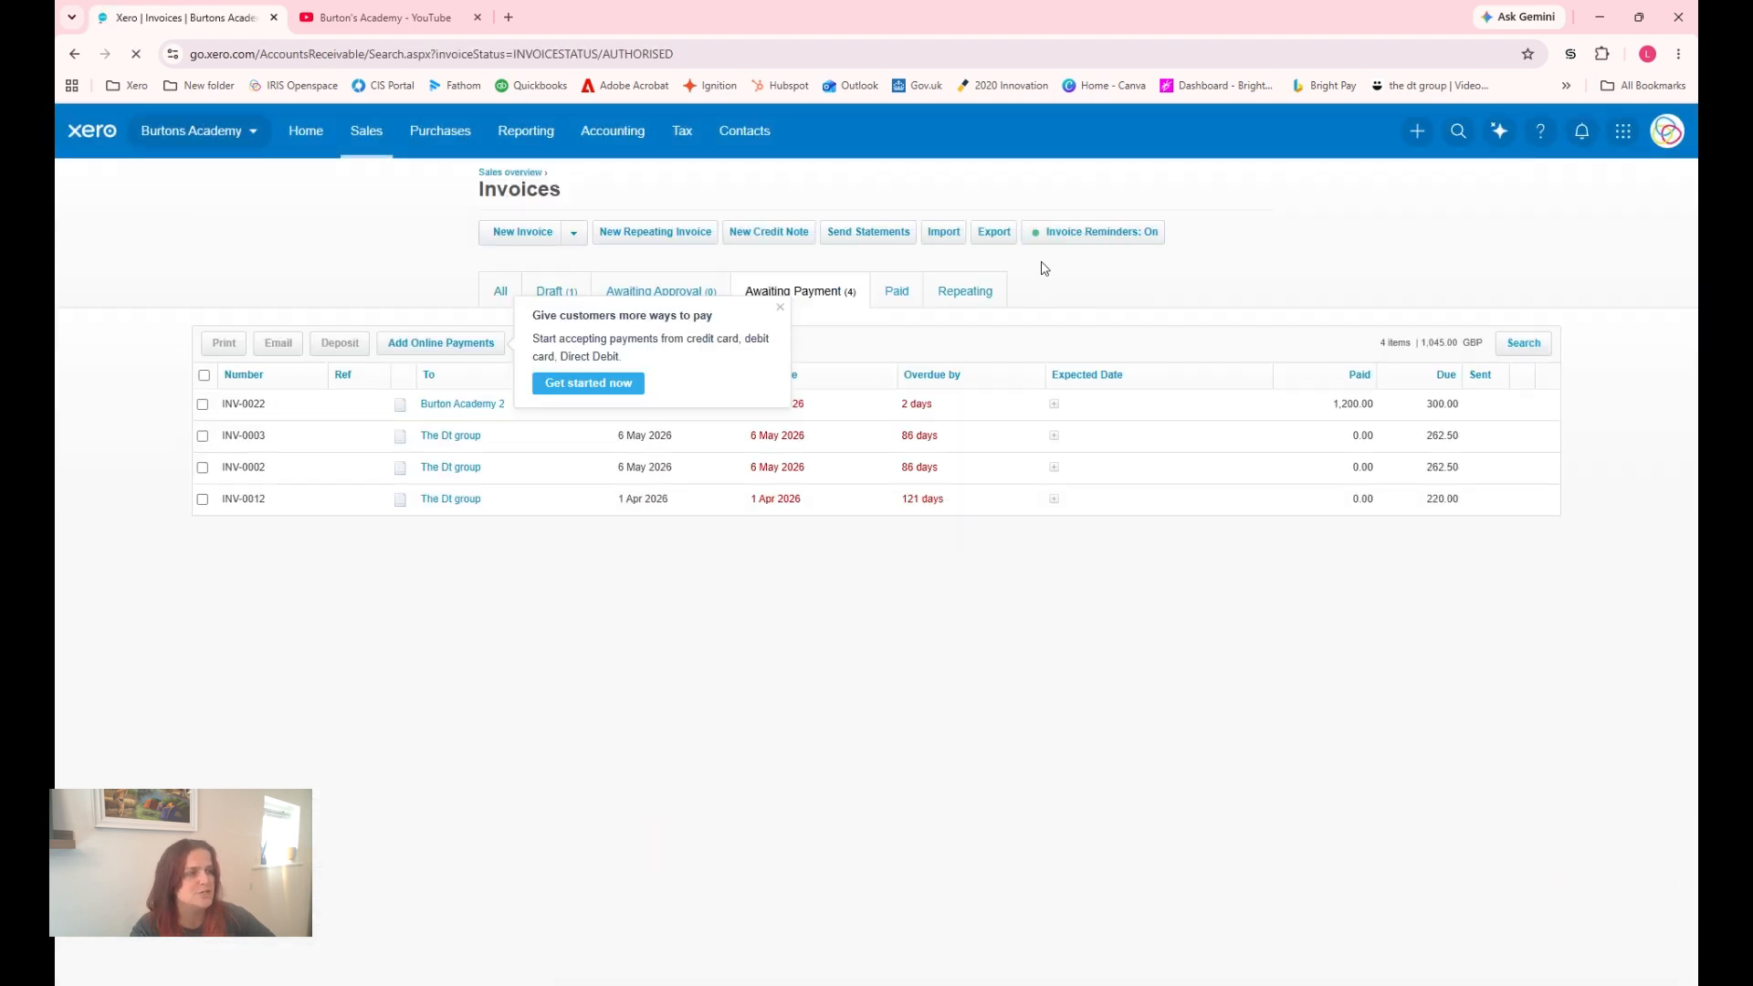
{"action": "left_click", "coordinate": [780, 309]}
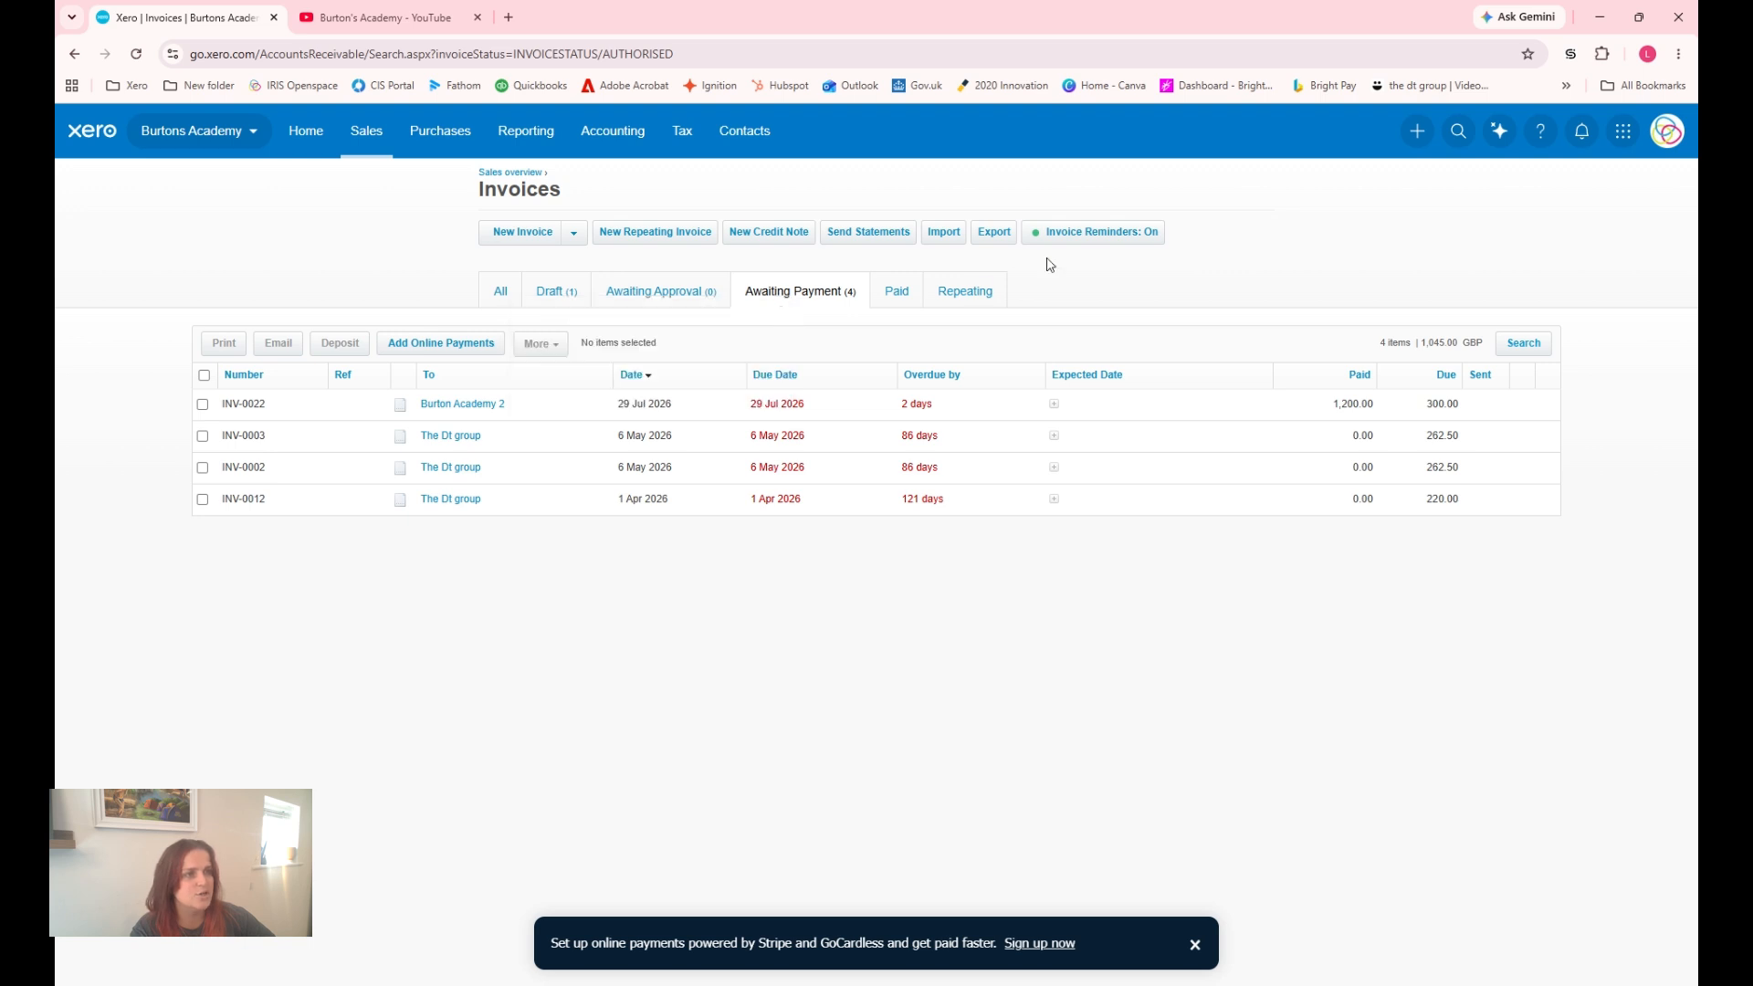
{"action": "left_click", "coordinate": [1111, 239]}
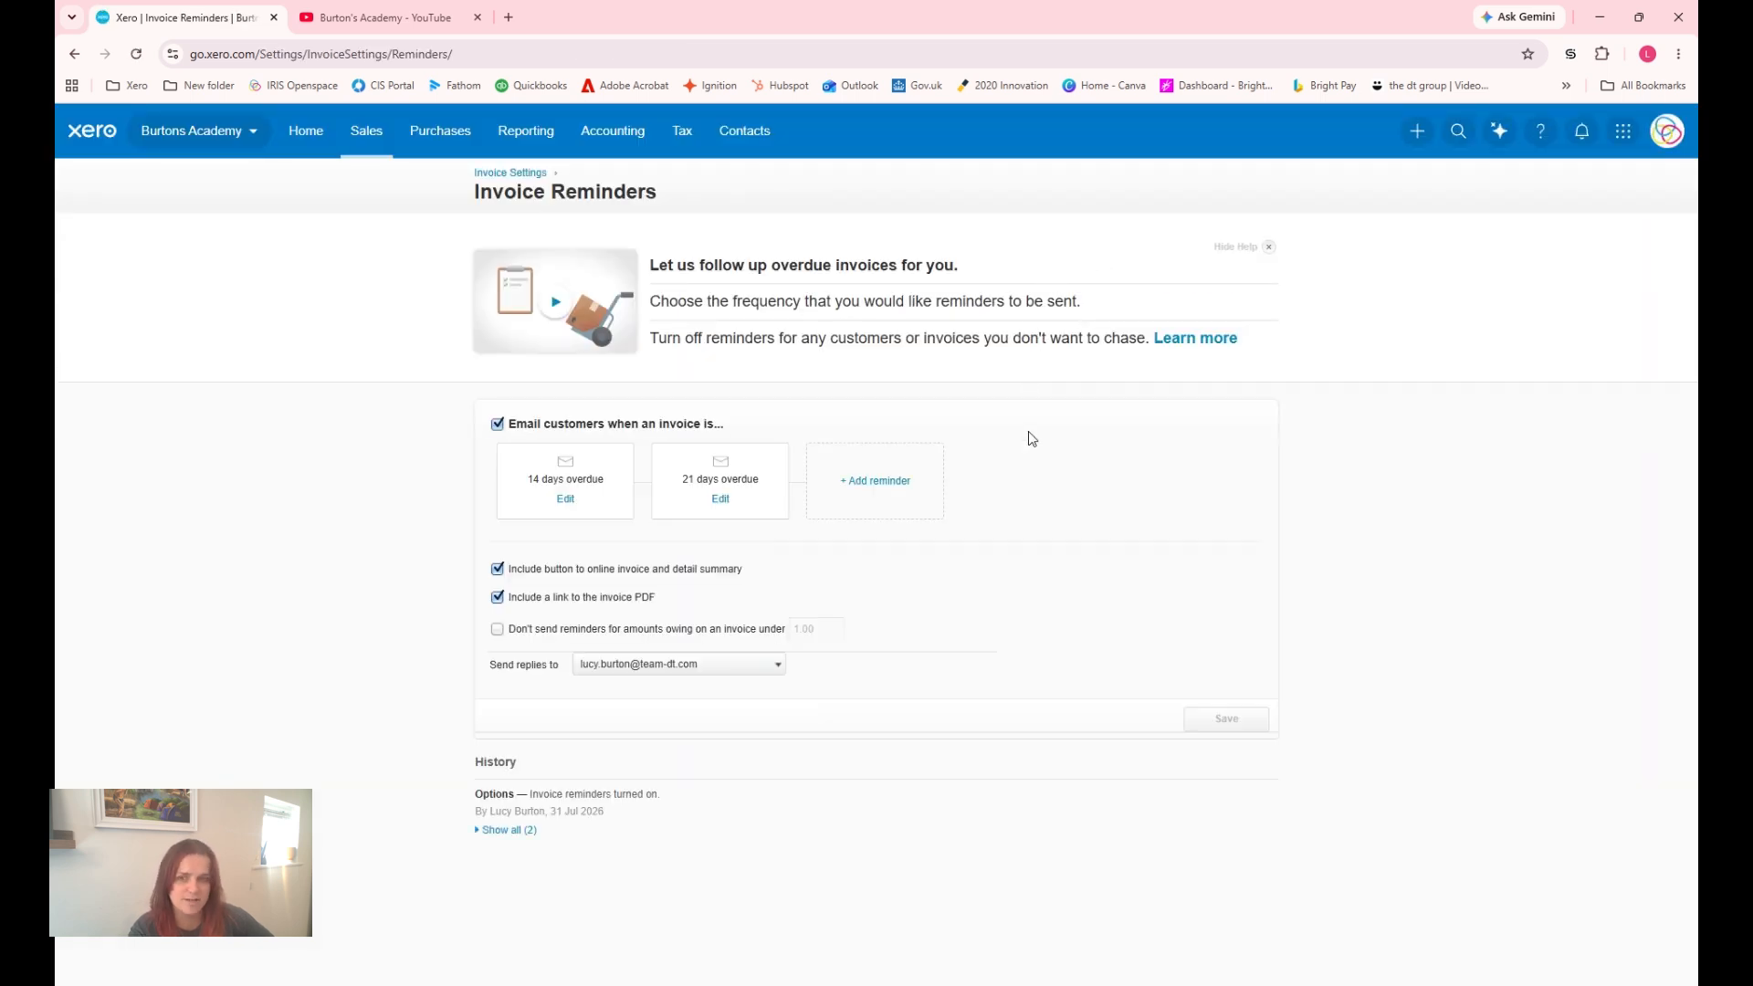
- Set the 14-day reminder to send when an invoice is overdue by 18 days, save it, and view the 21-day reminder's template
{"action": "left_click", "coordinate": [592, 490]}
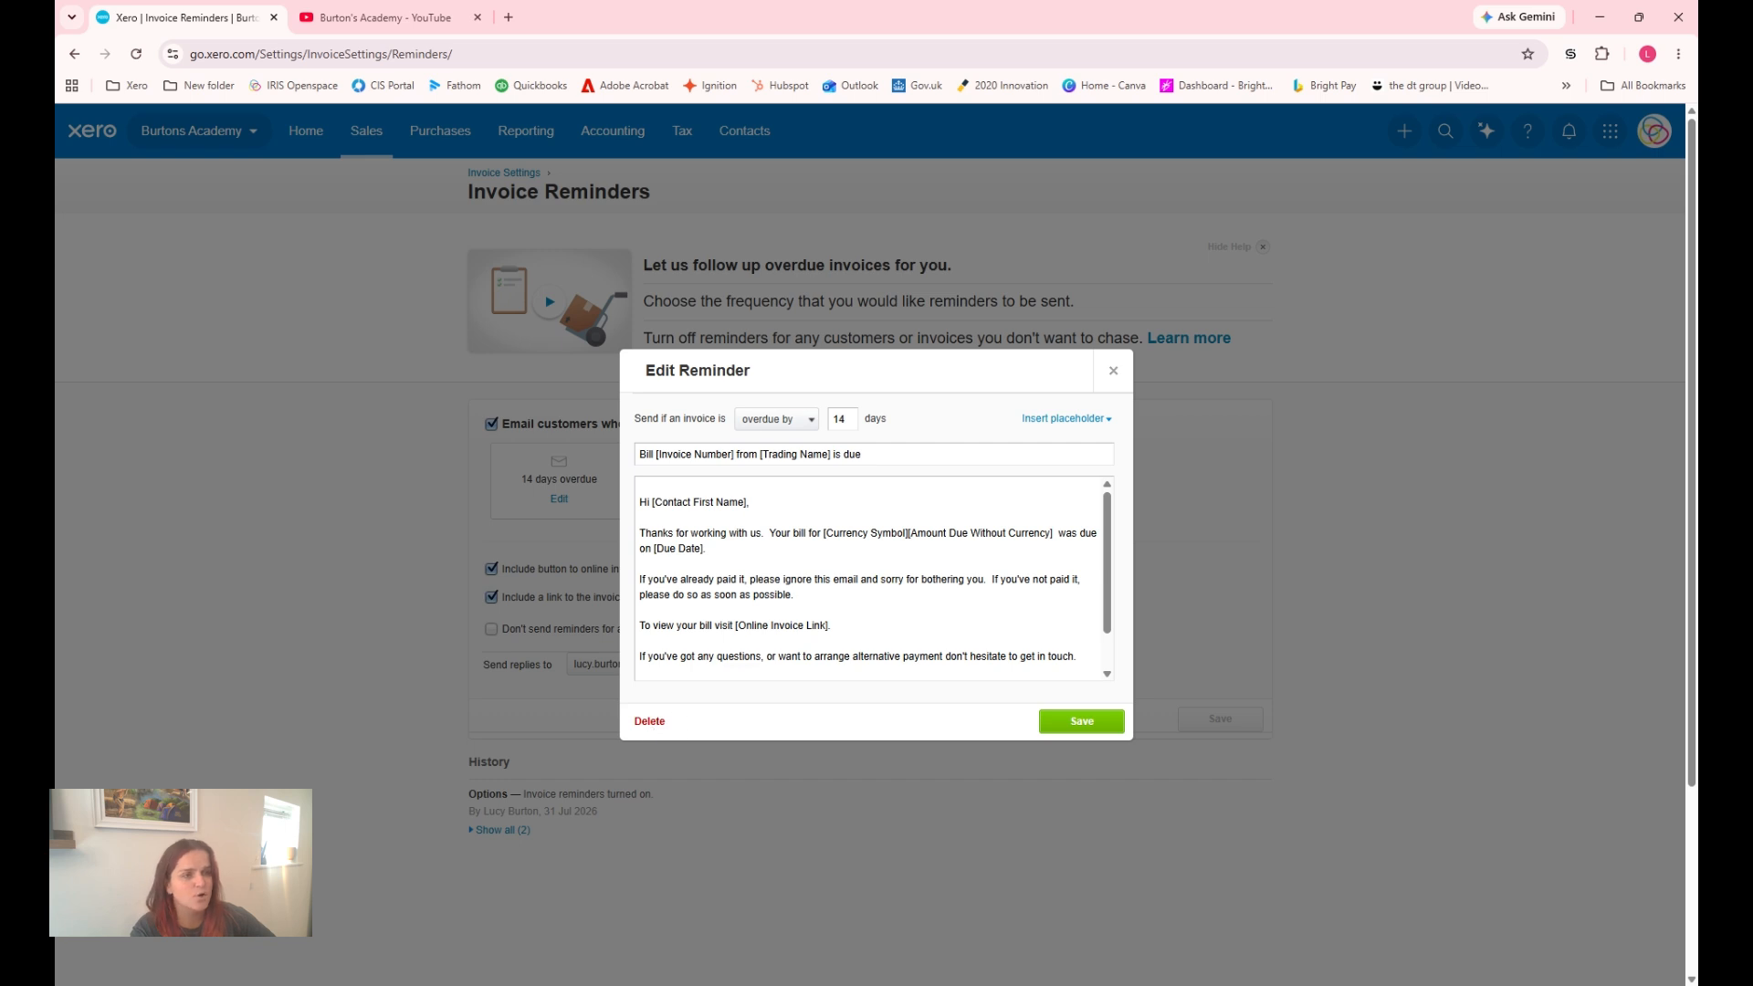
{"action": "double_click", "coordinate": [829, 423]}
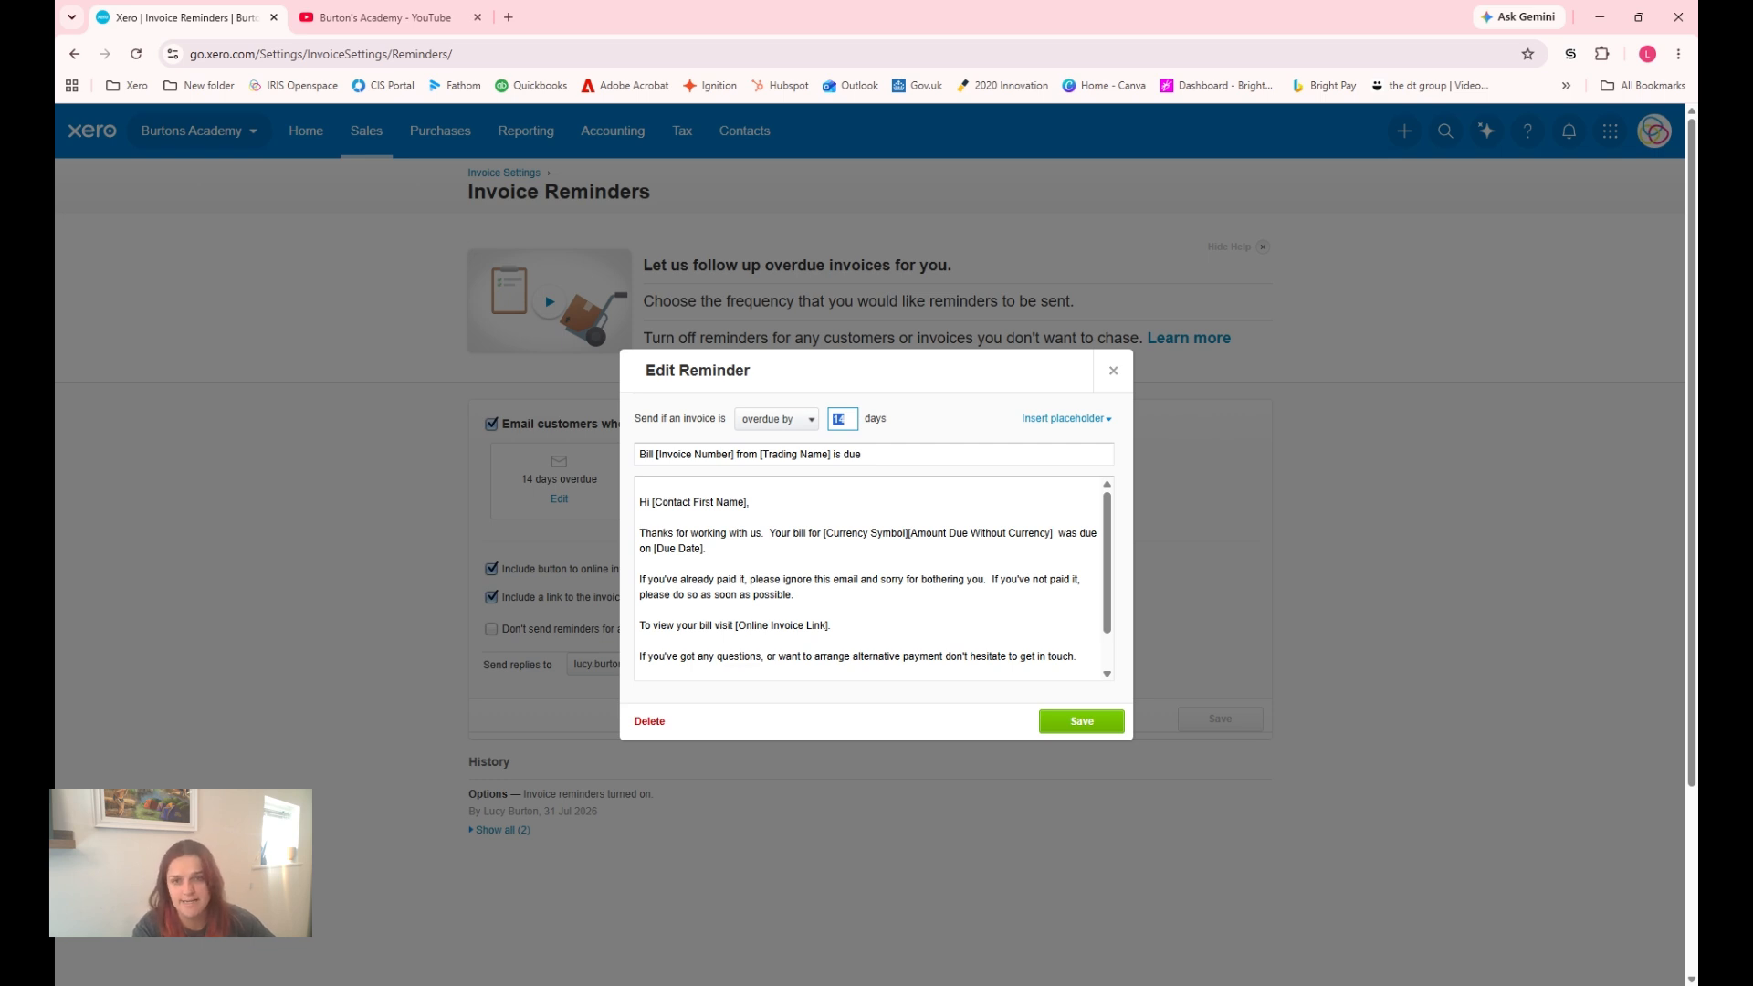
{"action": "type", "text": "18"}
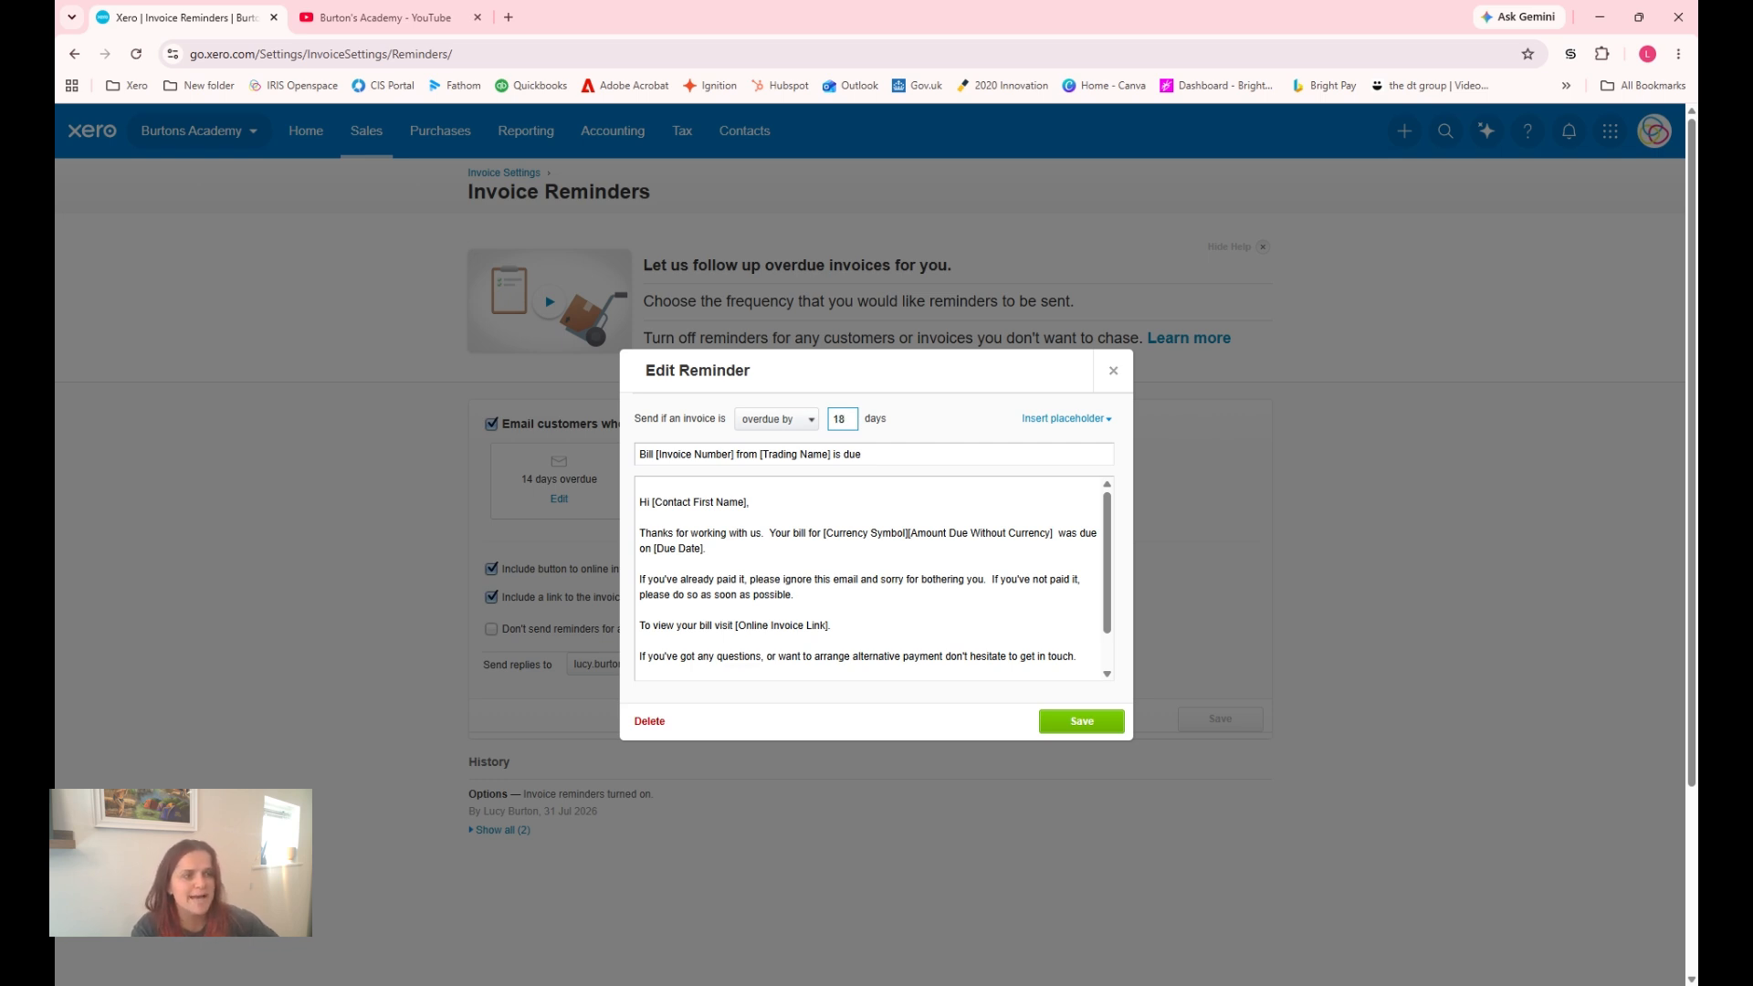
{"action": "left_click", "coordinate": [1077, 722]}
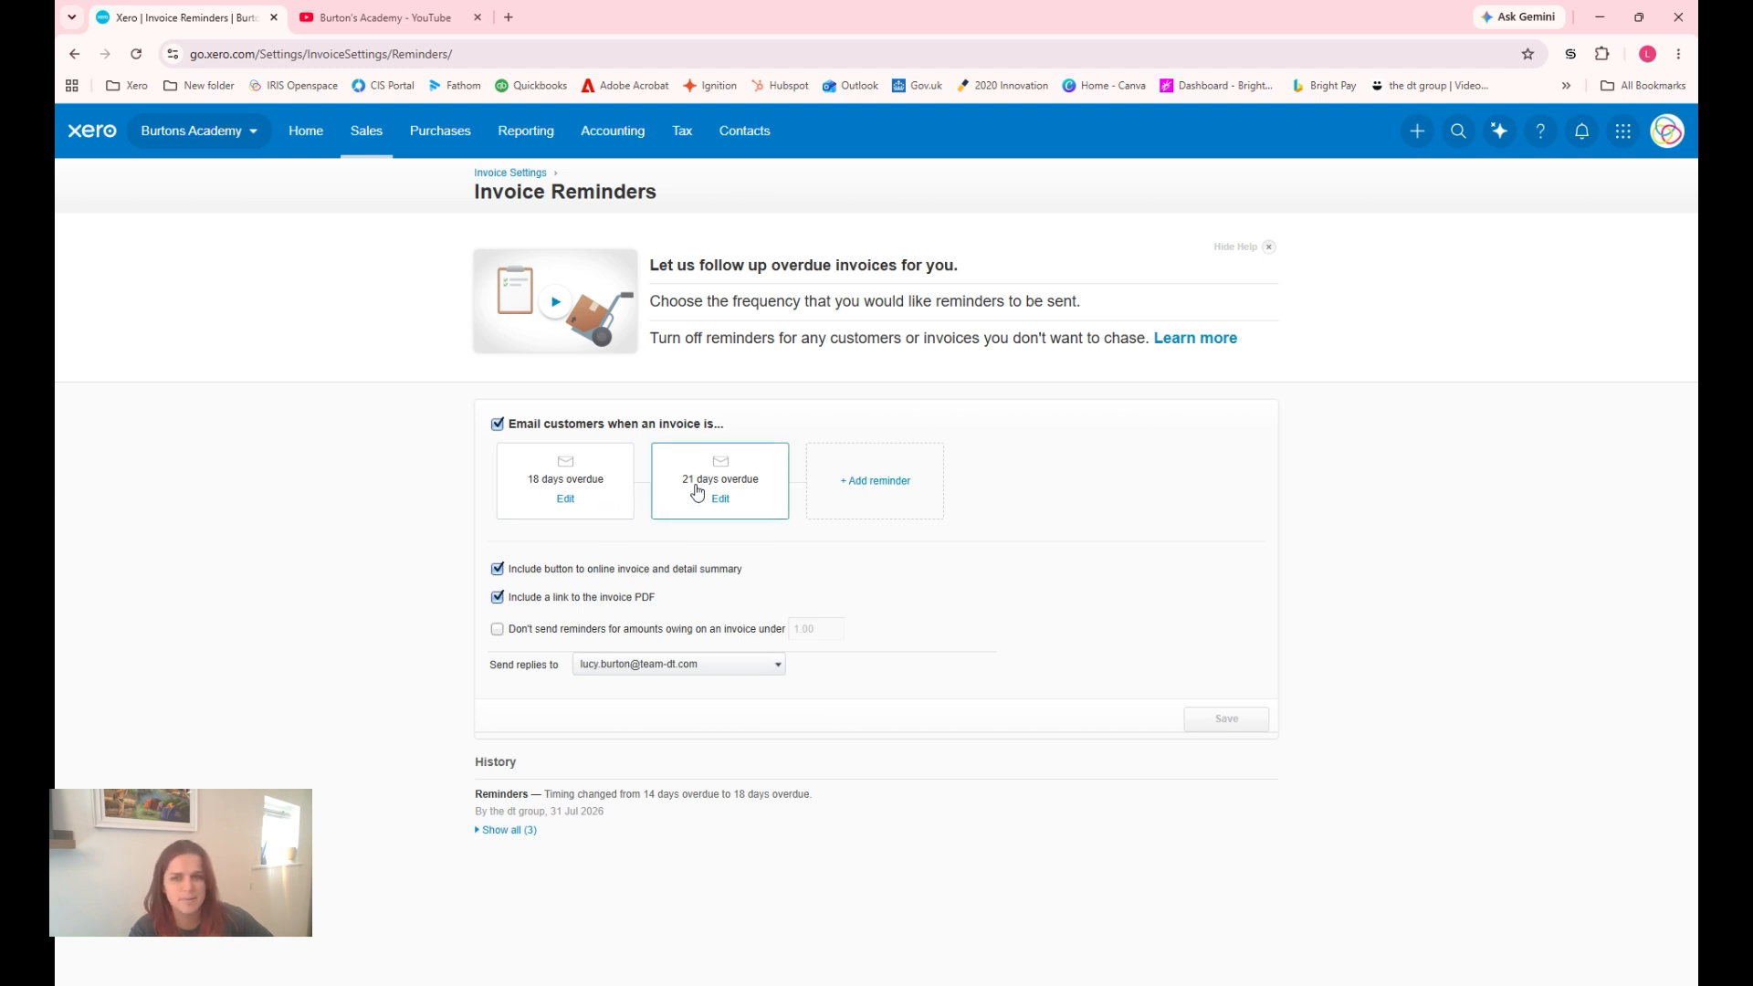
{"action": "left_click", "coordinate": [760, 505]}
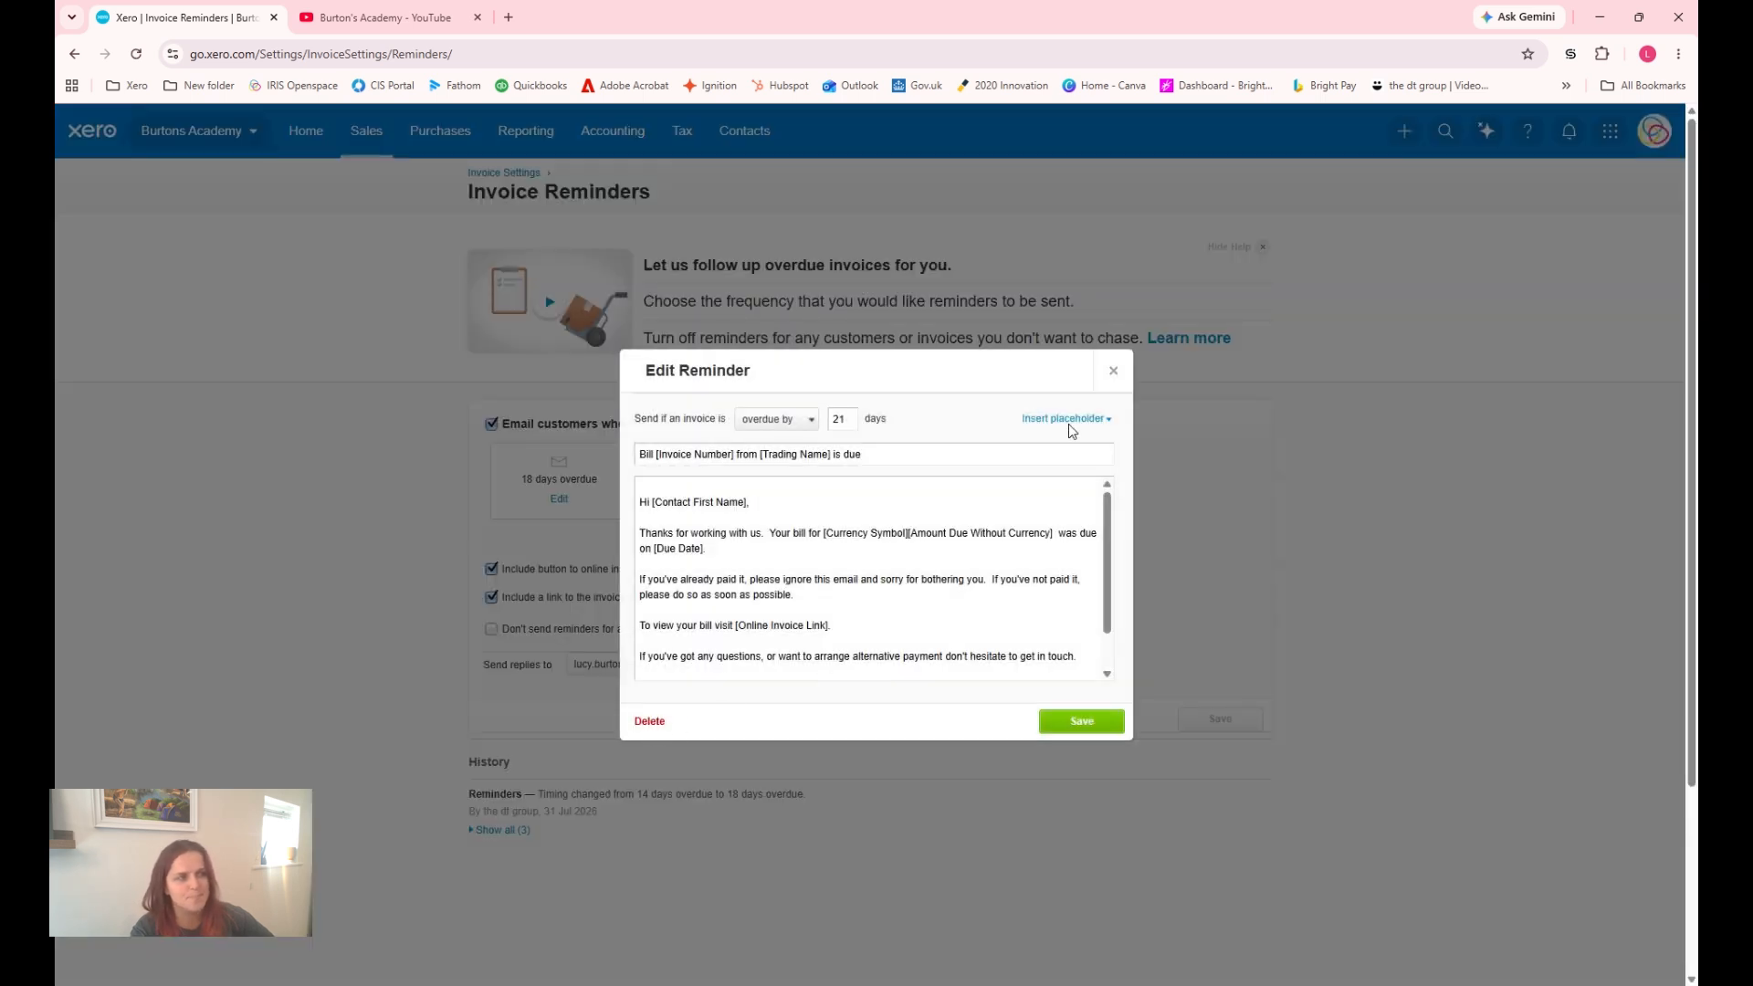
{"action": "left_click", "coordinate": [1113, 371]}
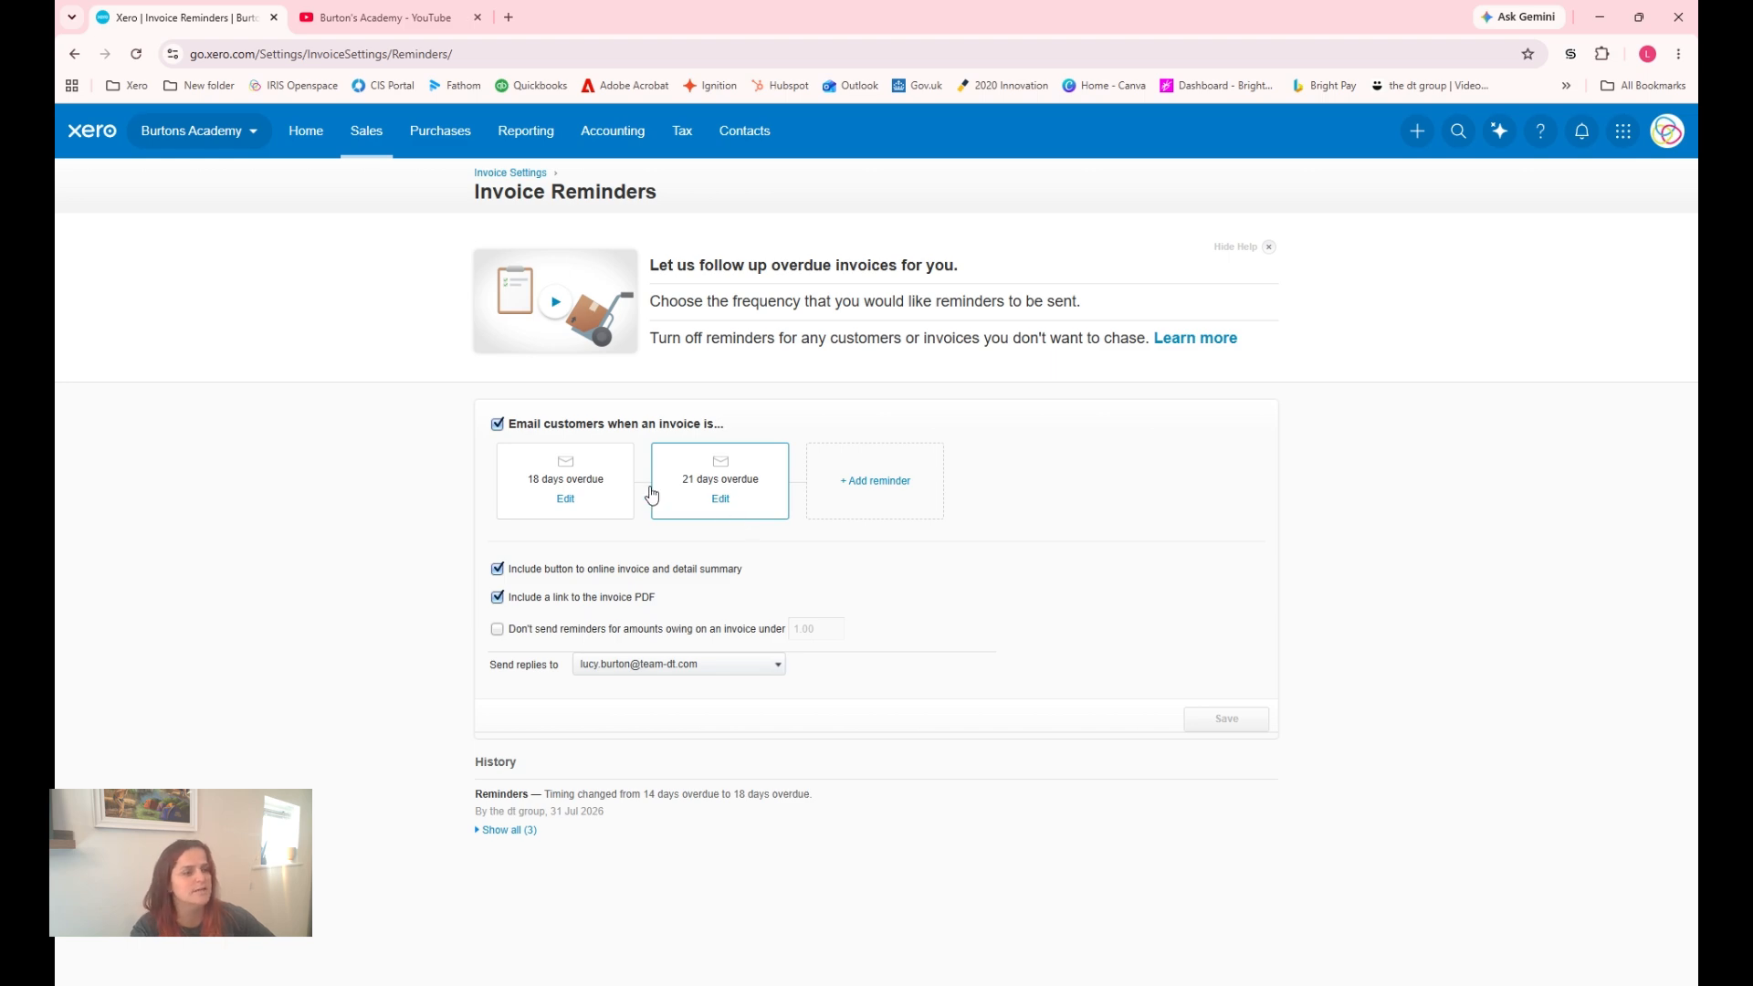
- Email the awaiting-payment Burton Academy 2 invoice to the customer's e-mail address with the PDF attached and marked as sent, then deselect it
{"action": "left_click", "coordinate": [381, 152]}
{"action": "left_click", "coordinate": [370, 225]}
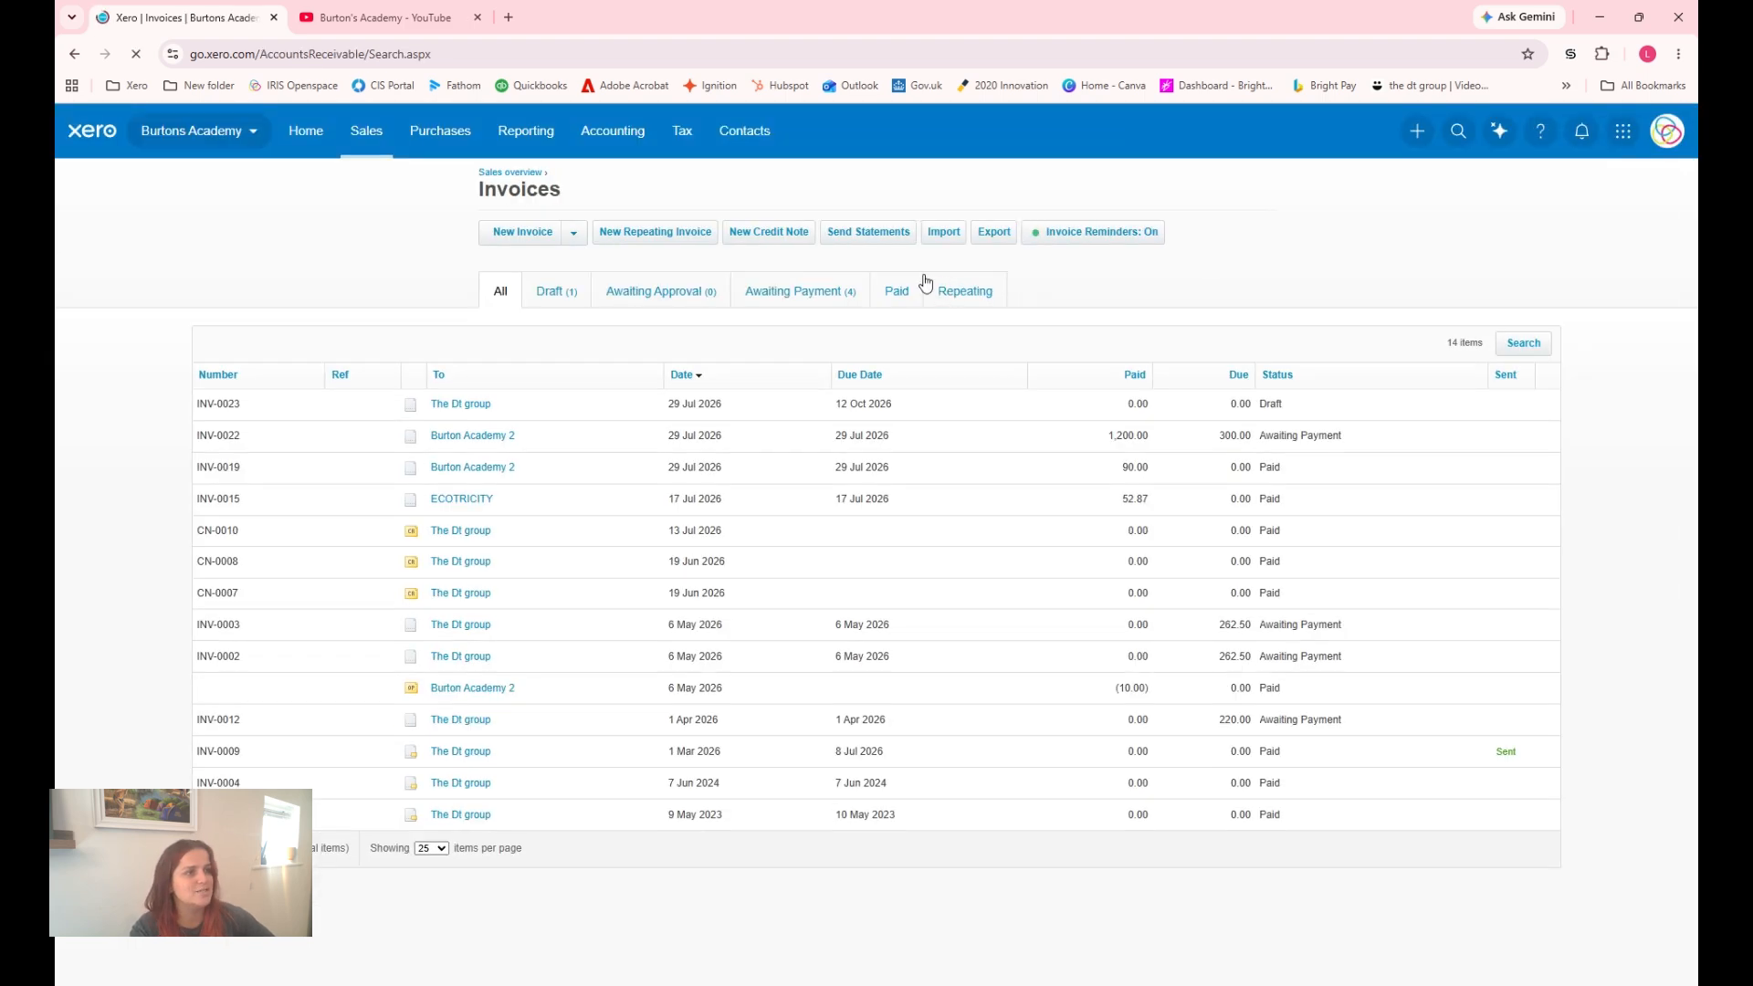
{"action": "left_click", "coordinate": [809, 293]}
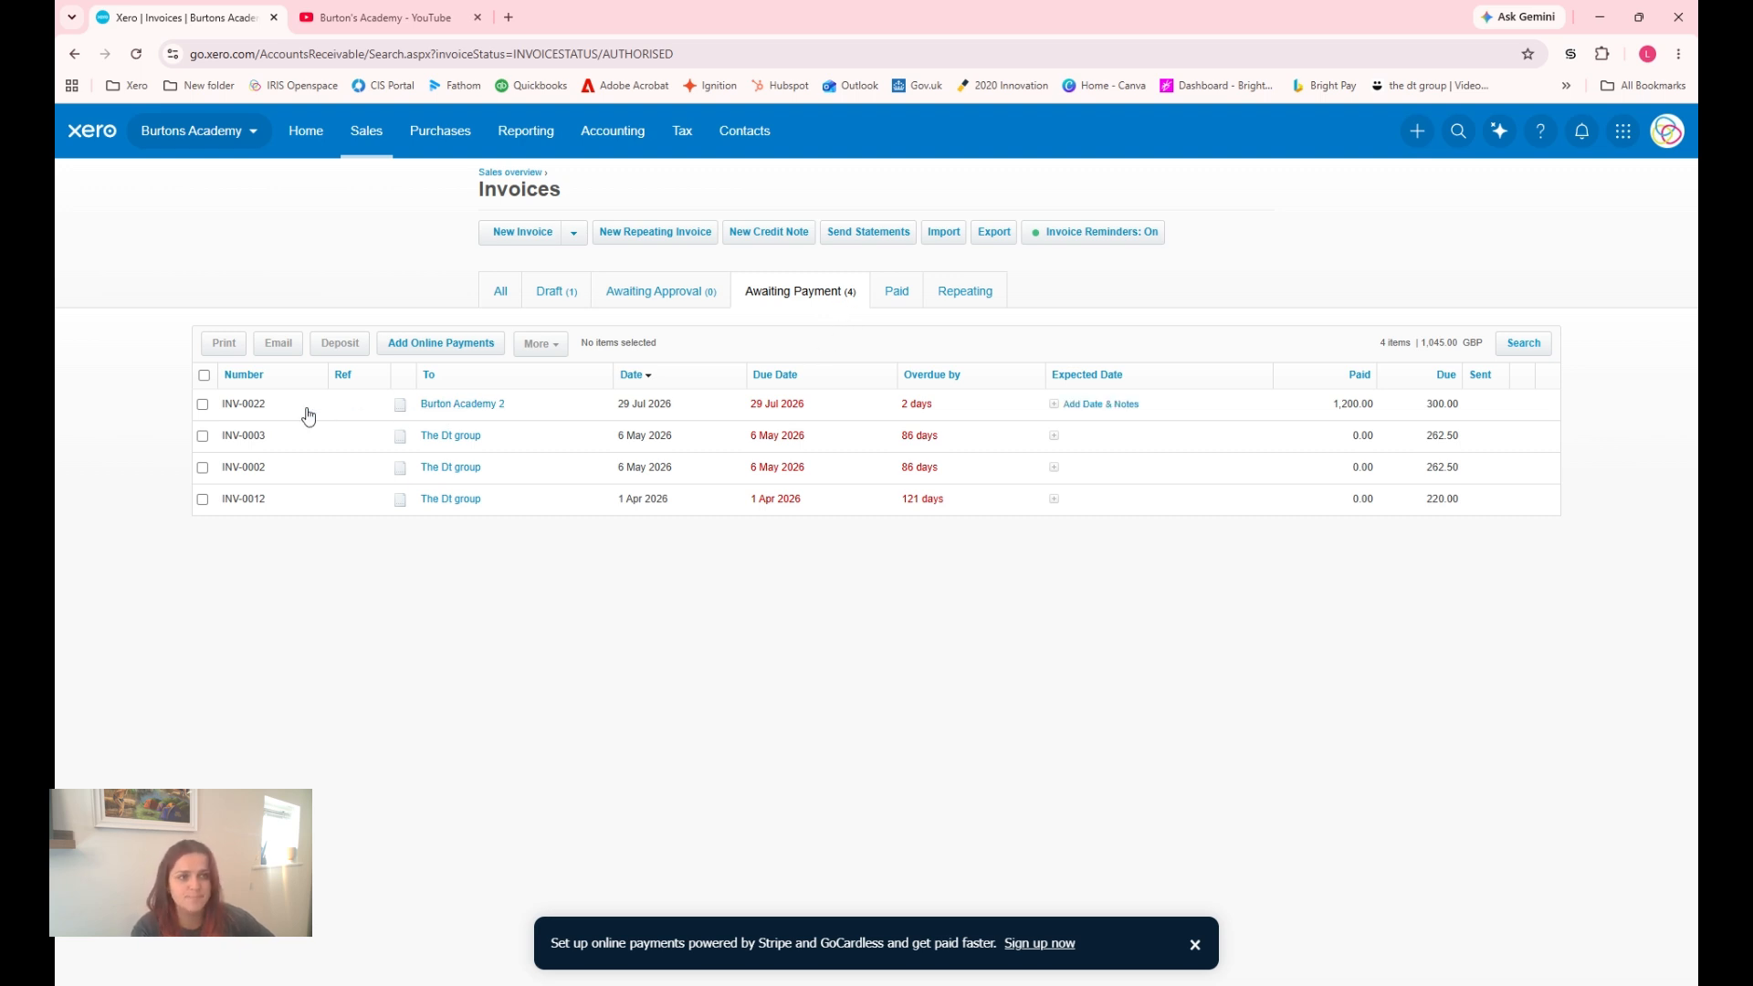
{"action": "left_click", "coordinate": [204, 407]}
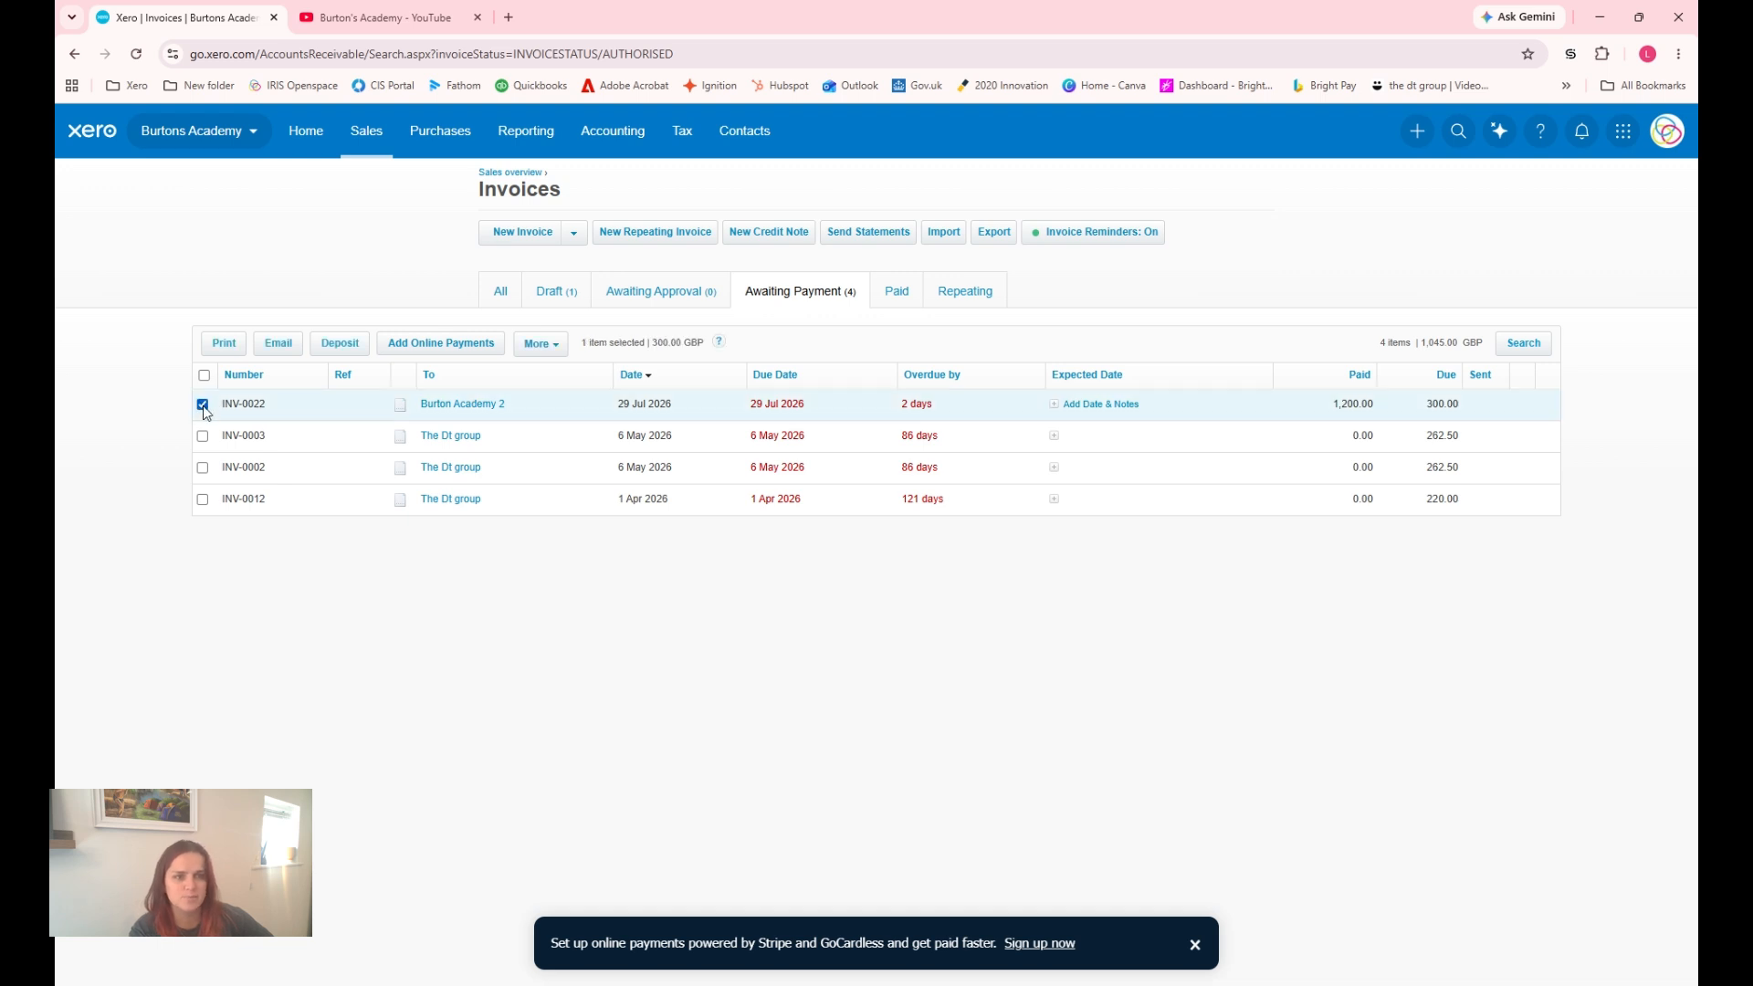
{"action": "left_click", "coordinate": [274, 345]}
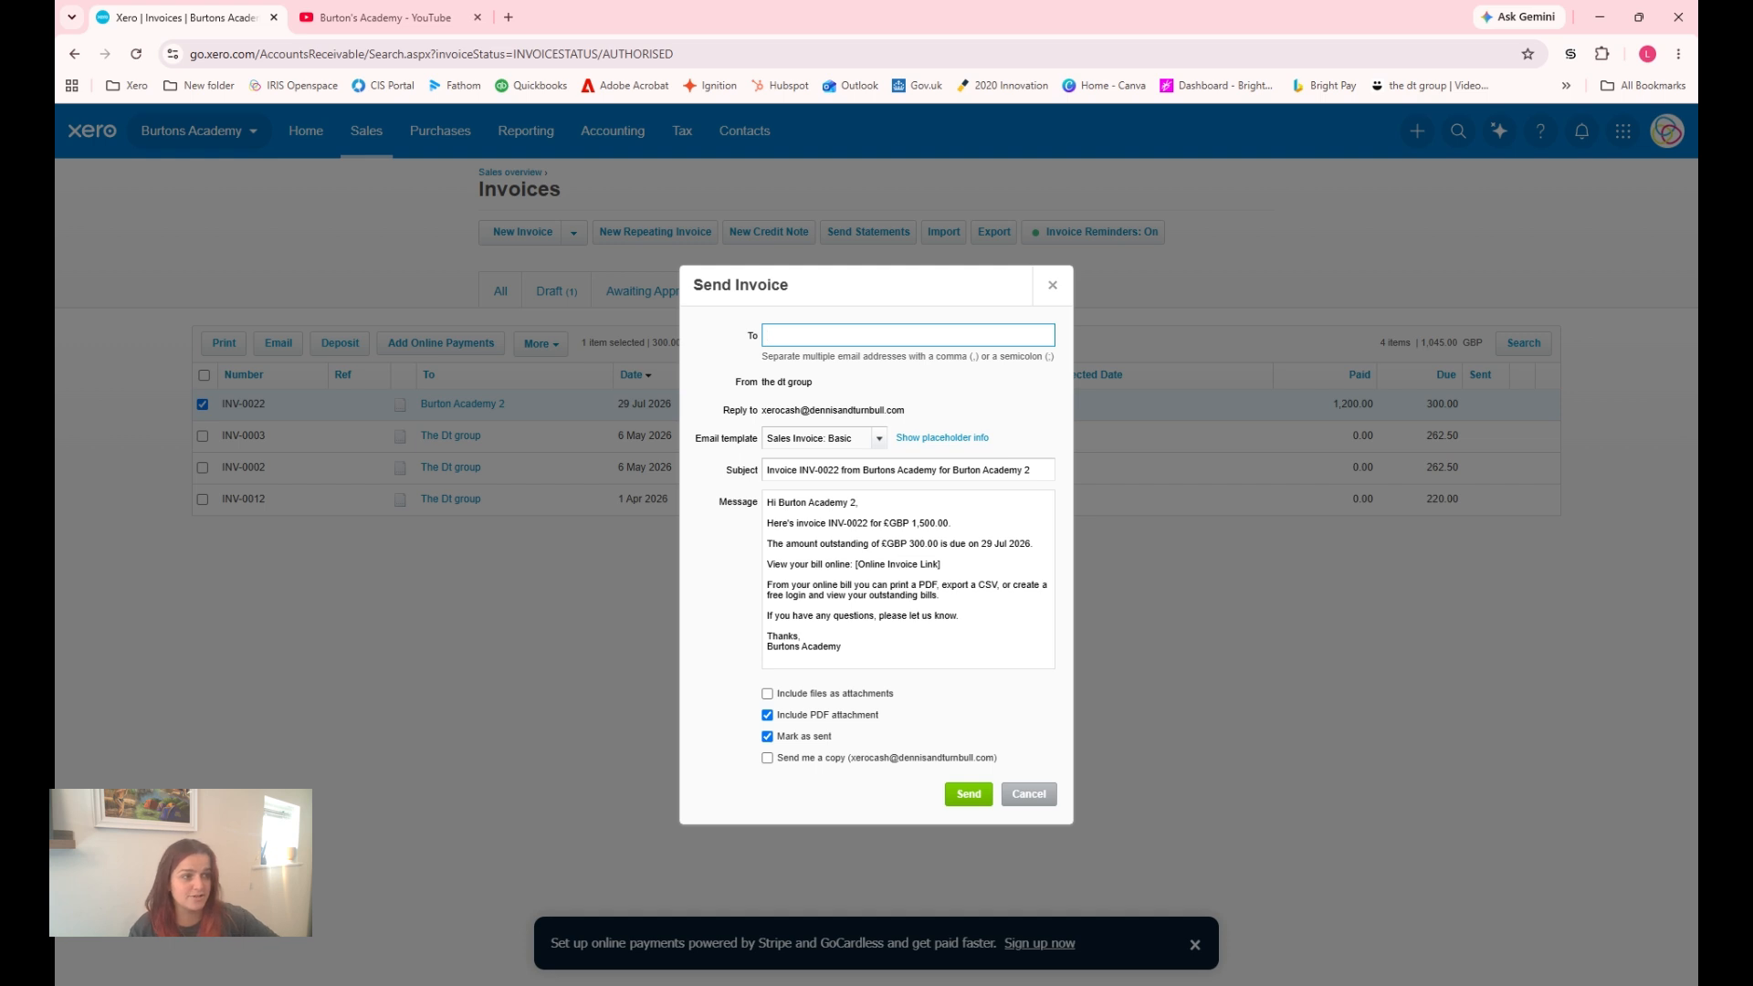
{"action": "key", "text": "ctrl+v"}
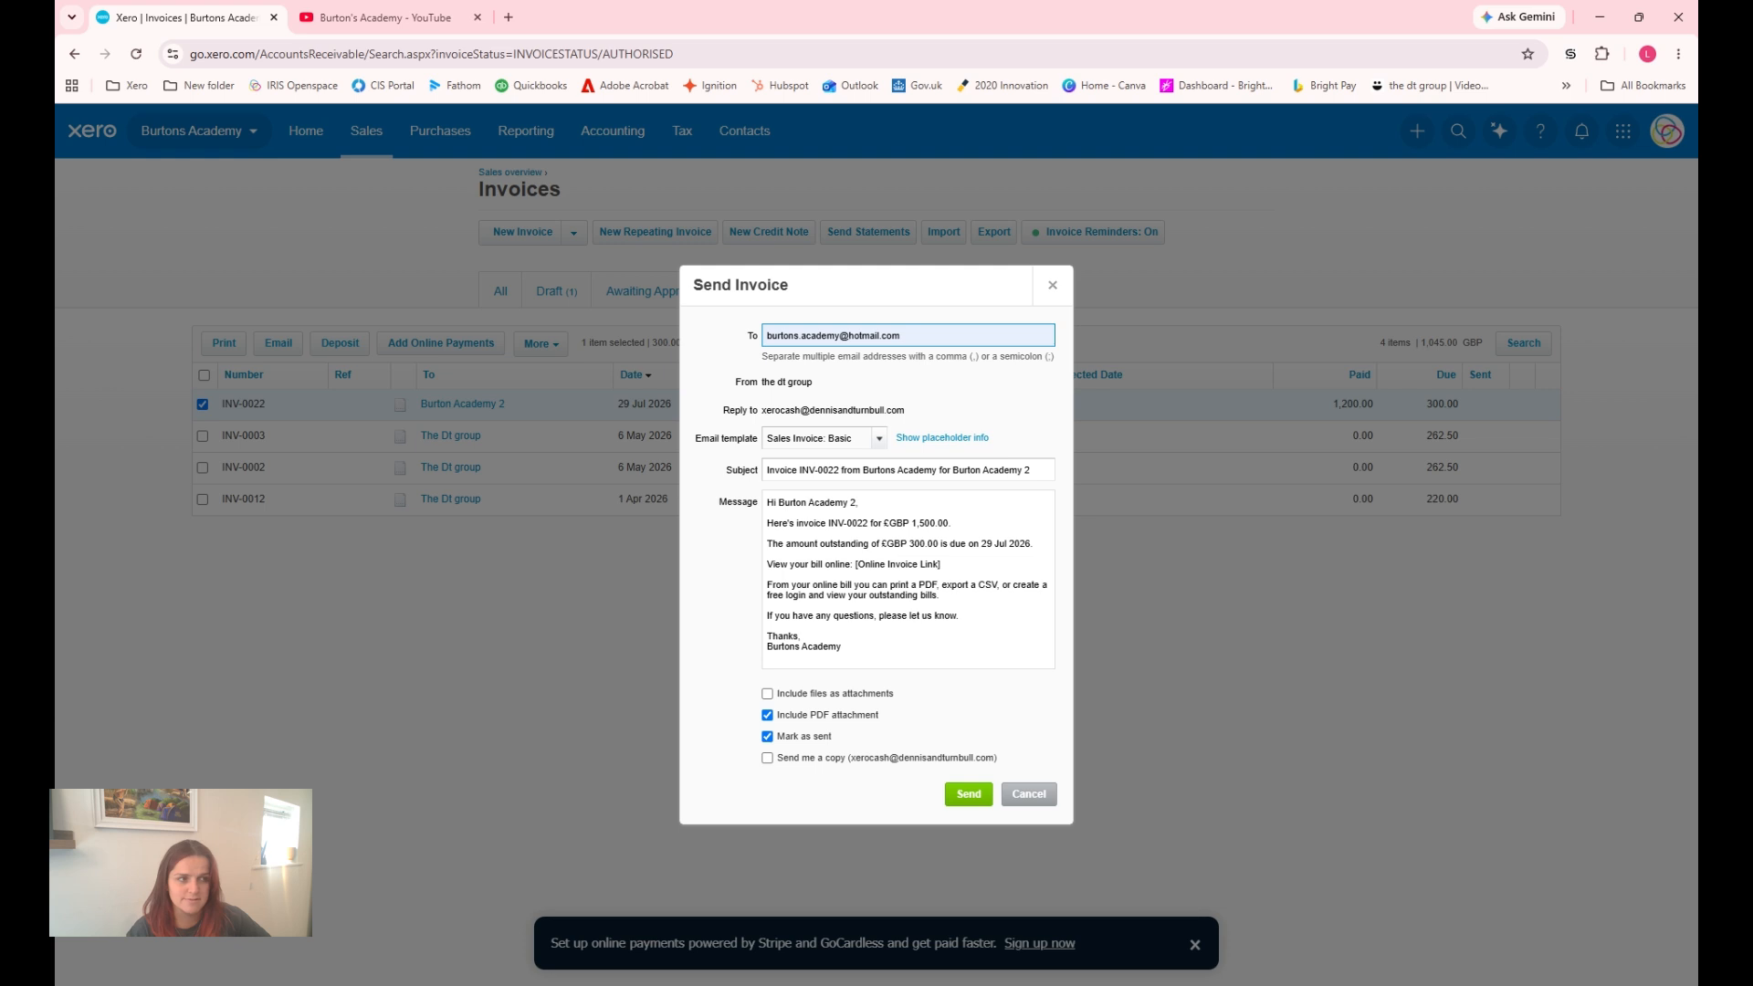
{"action": "left_click", "coordinate": [959, 799]}
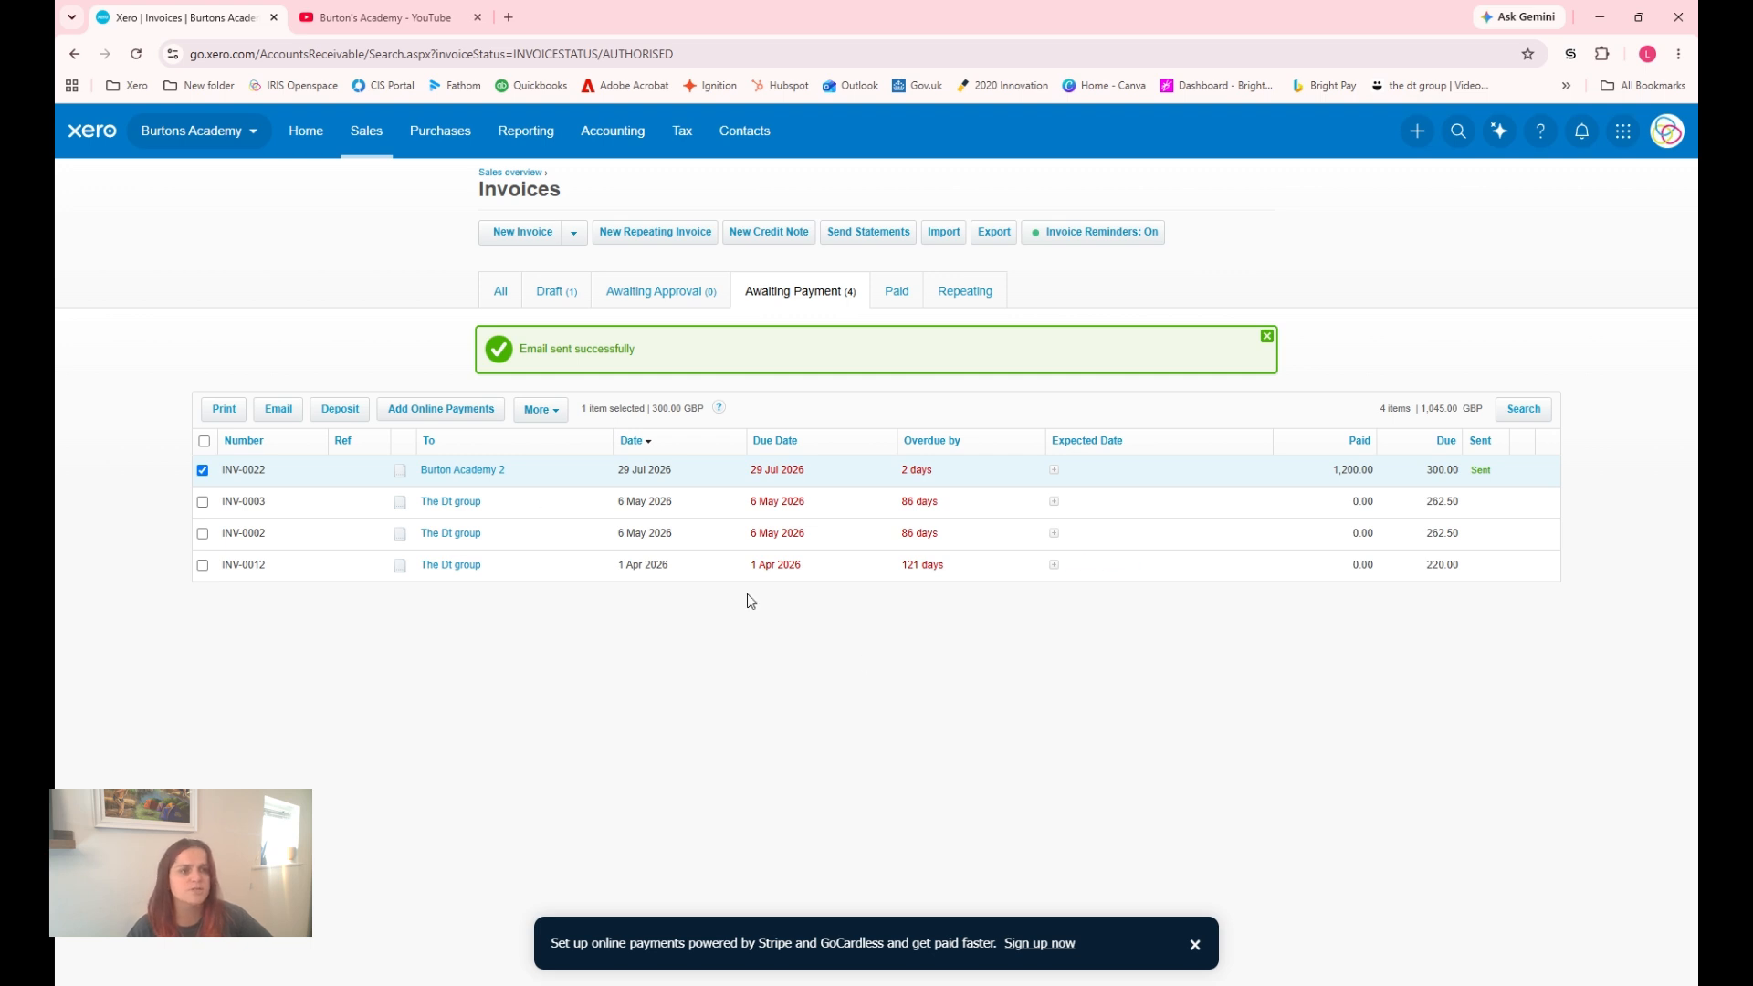
{"action": "left_click", "coordinate": [203, 471]}
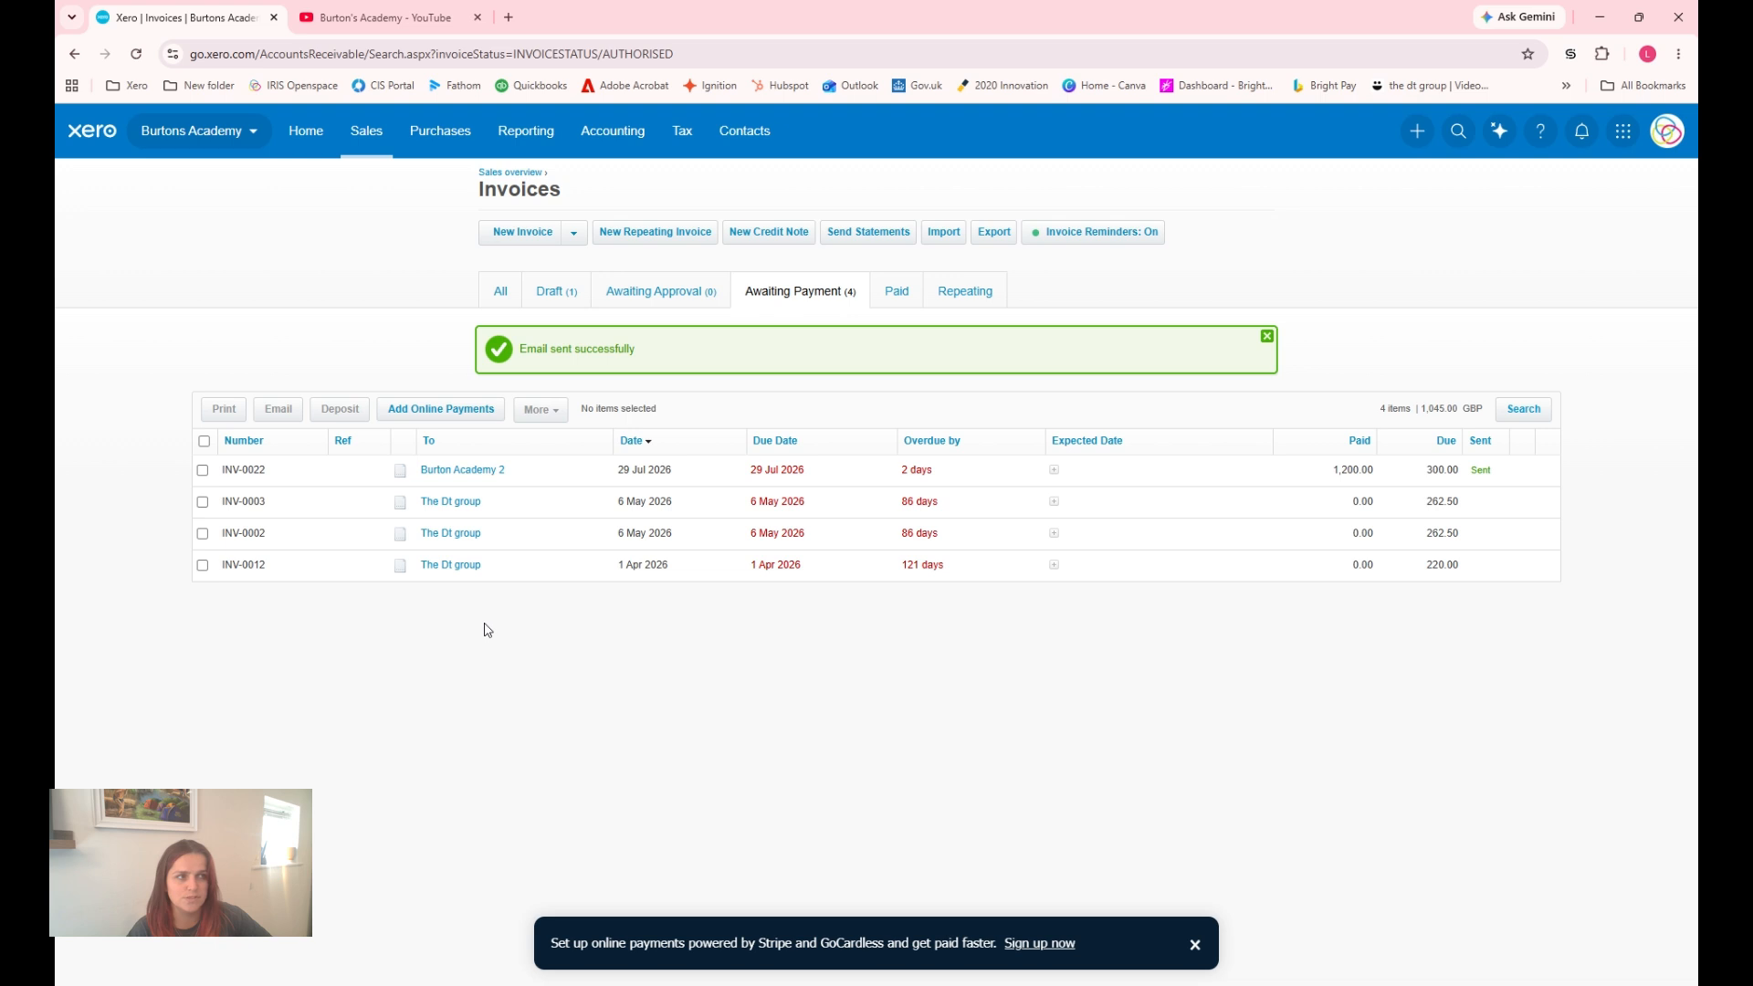
- Open customer statements and update the Activity list to cover 1 Apr 2026 to 30 Jun 2026
{"action": "left_click", "coordinate": [868, 235]}
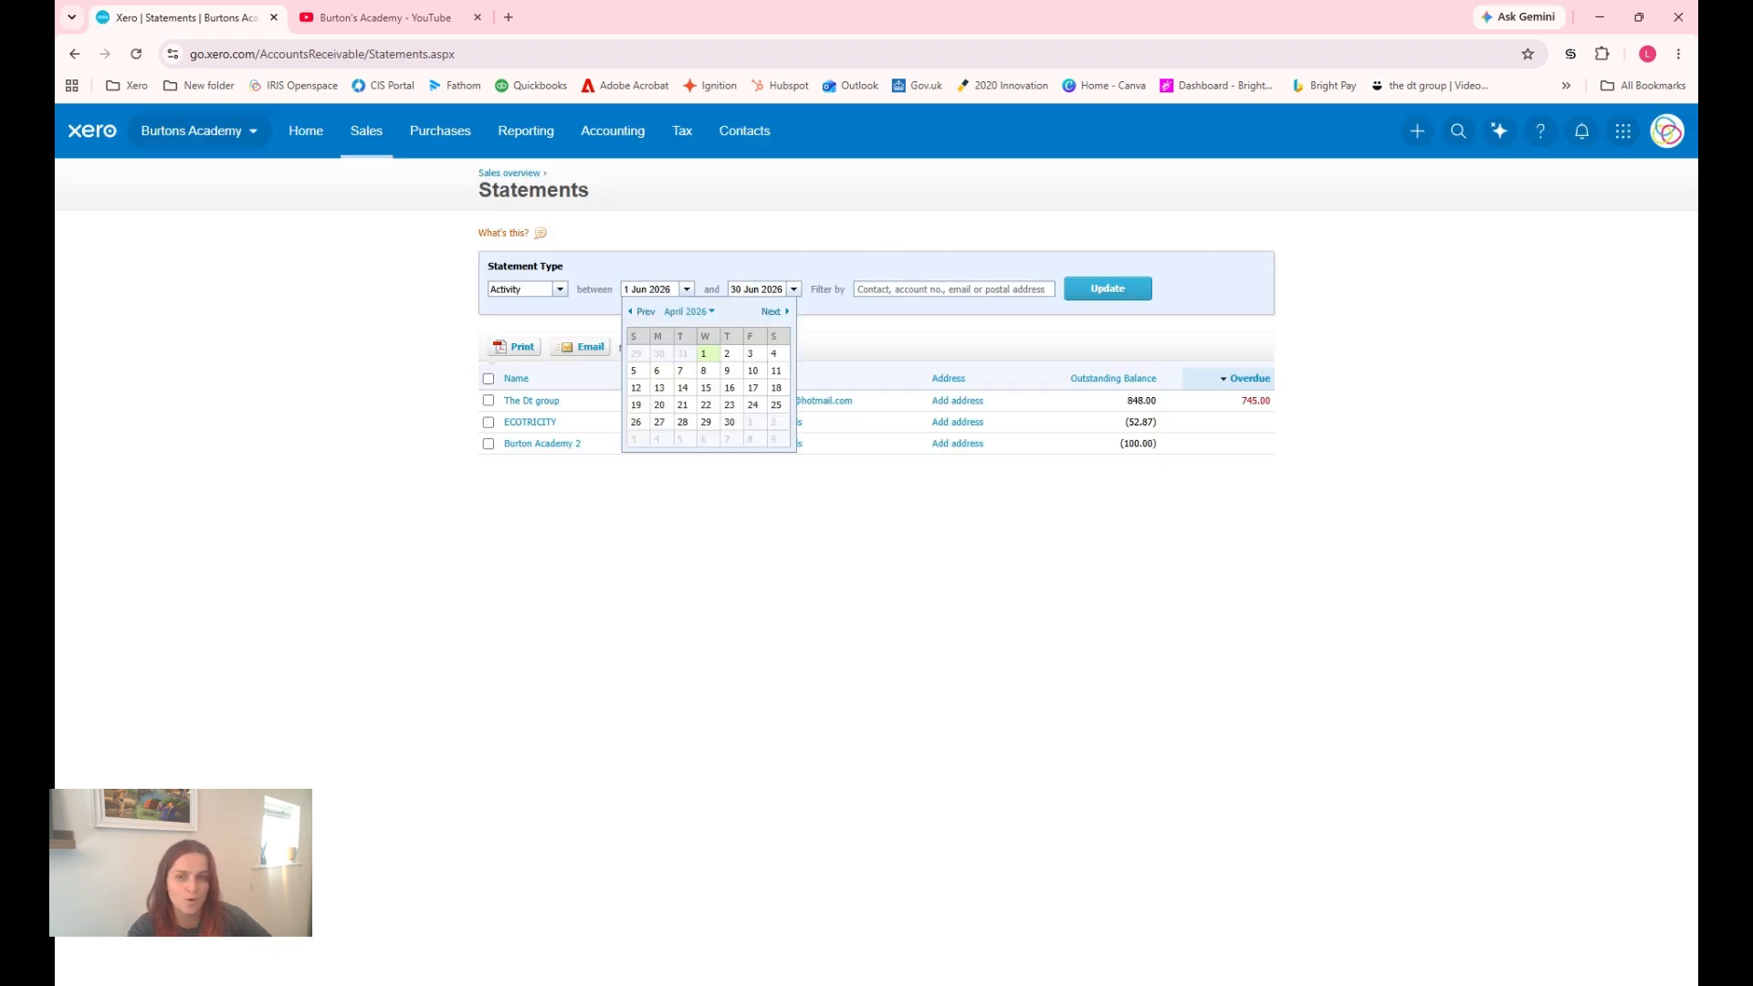
{"action": "left_click", "coordinate": [705, 355]}
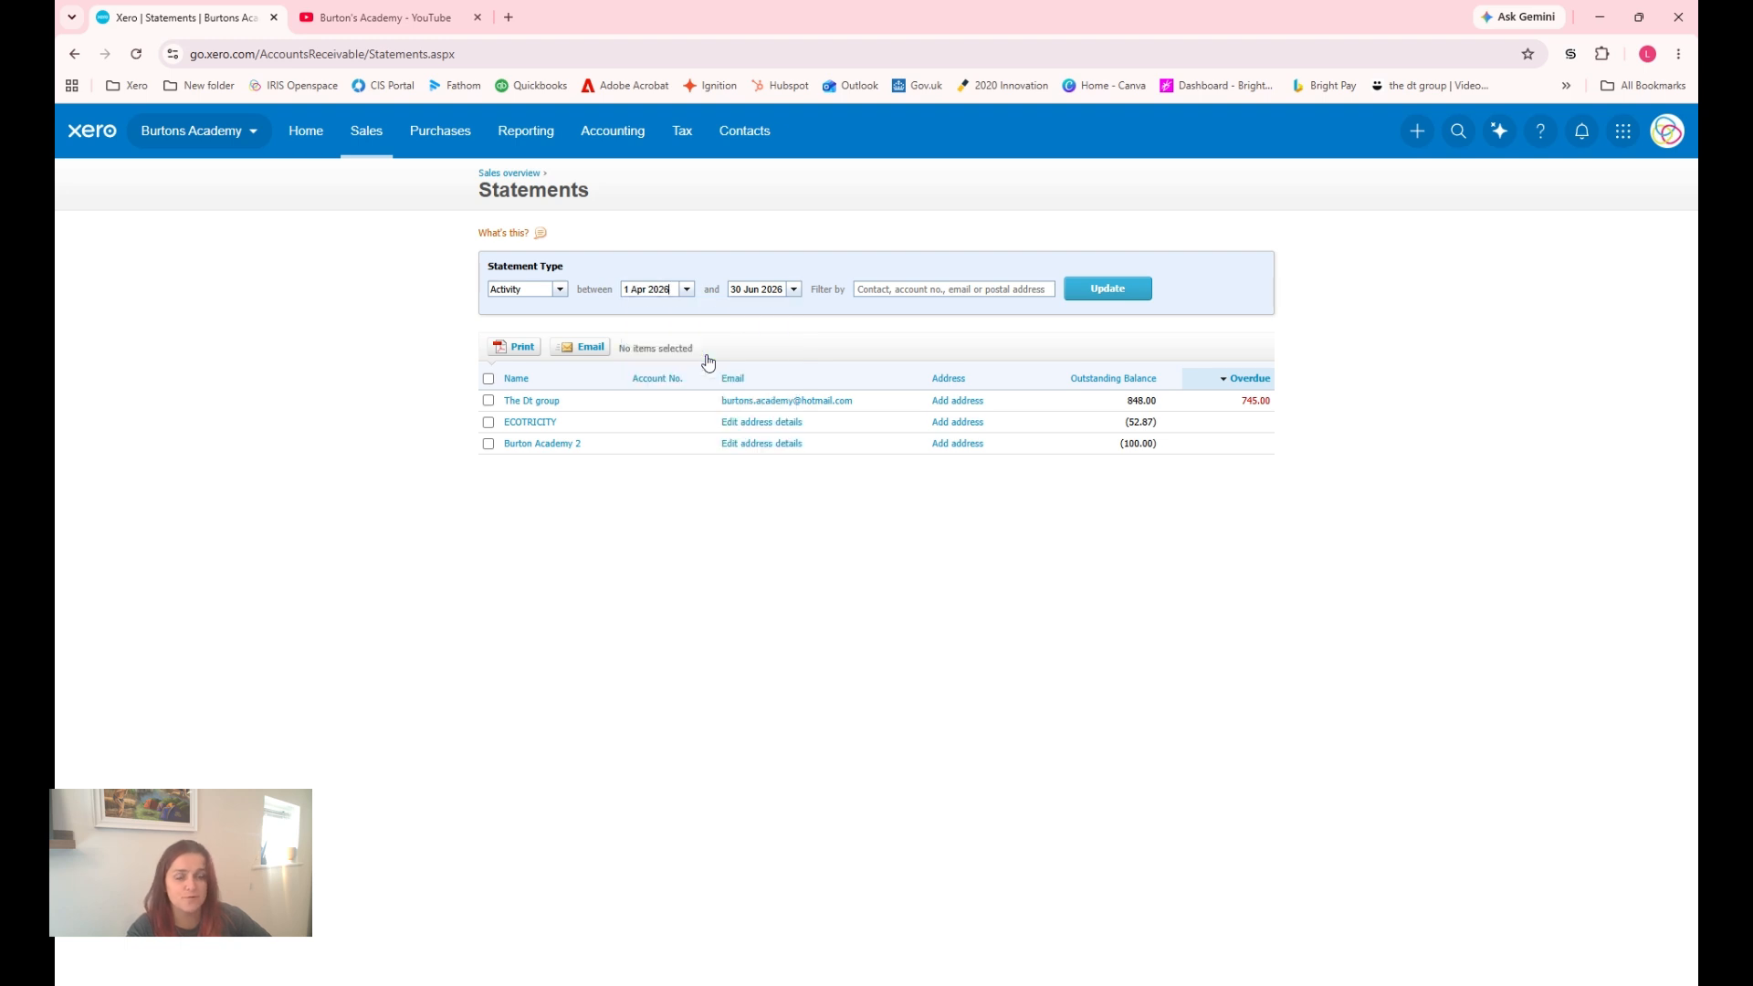
{"action": "left_click", "coordinate": [561, 291]}
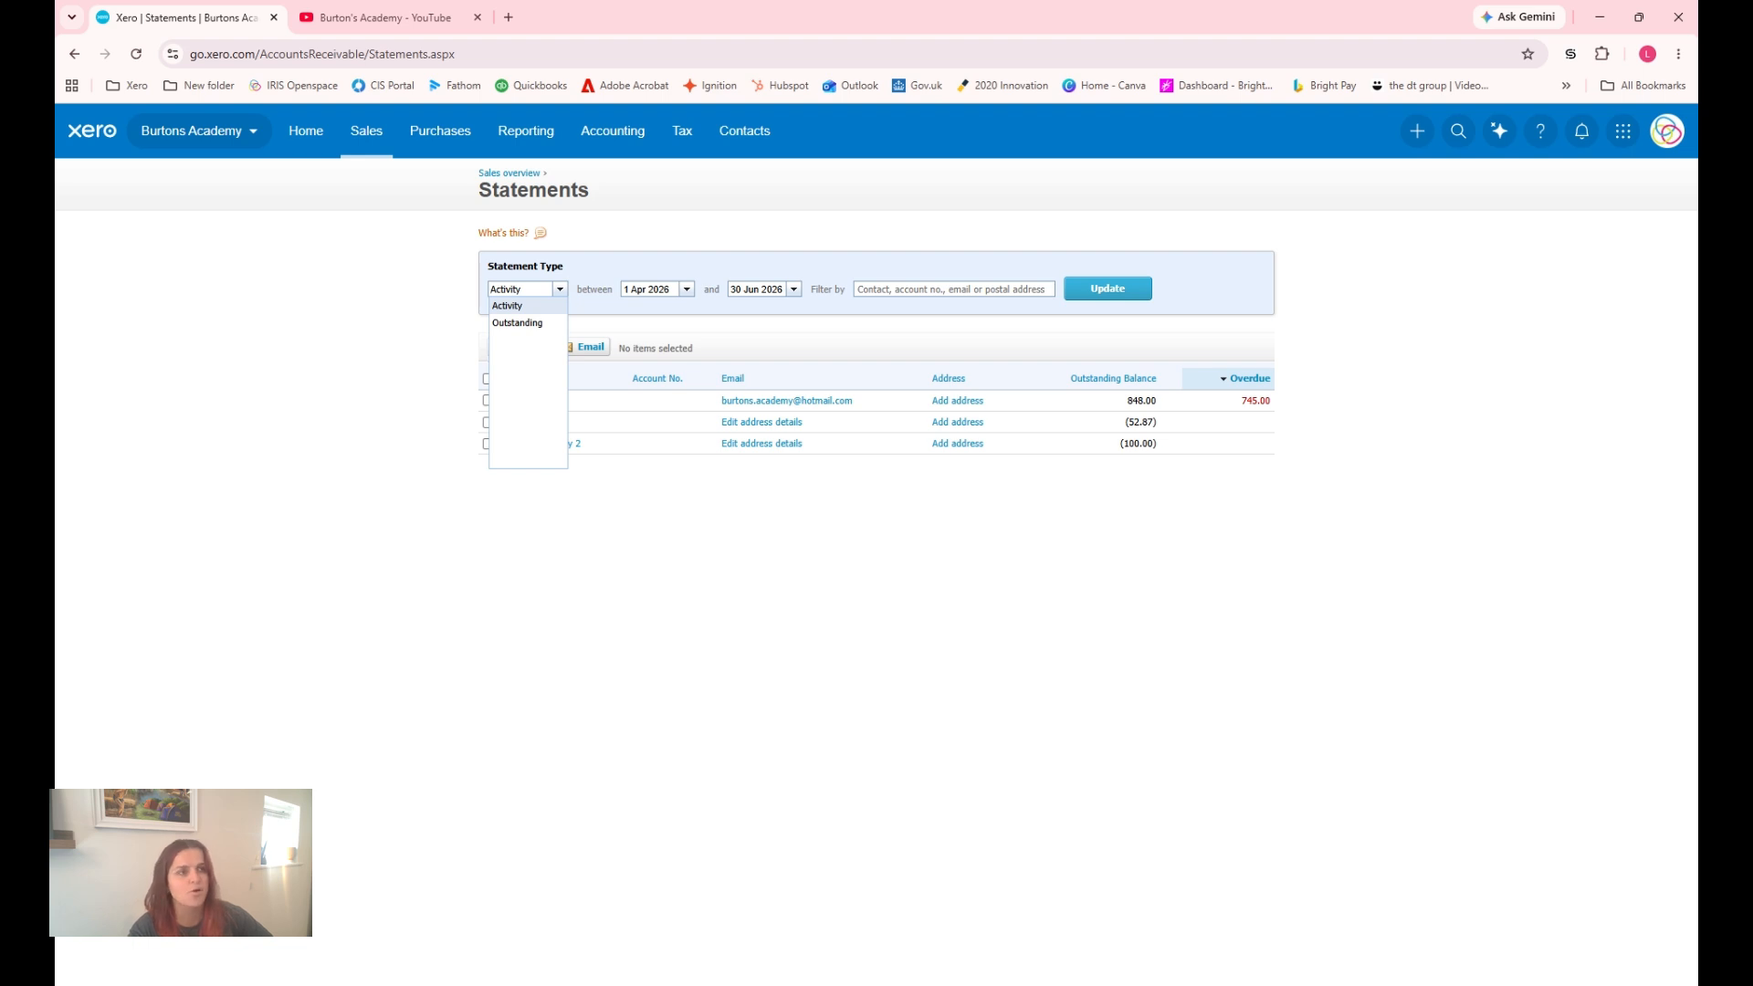
{"action": "left_click", "coordinate": [1116, 289]}
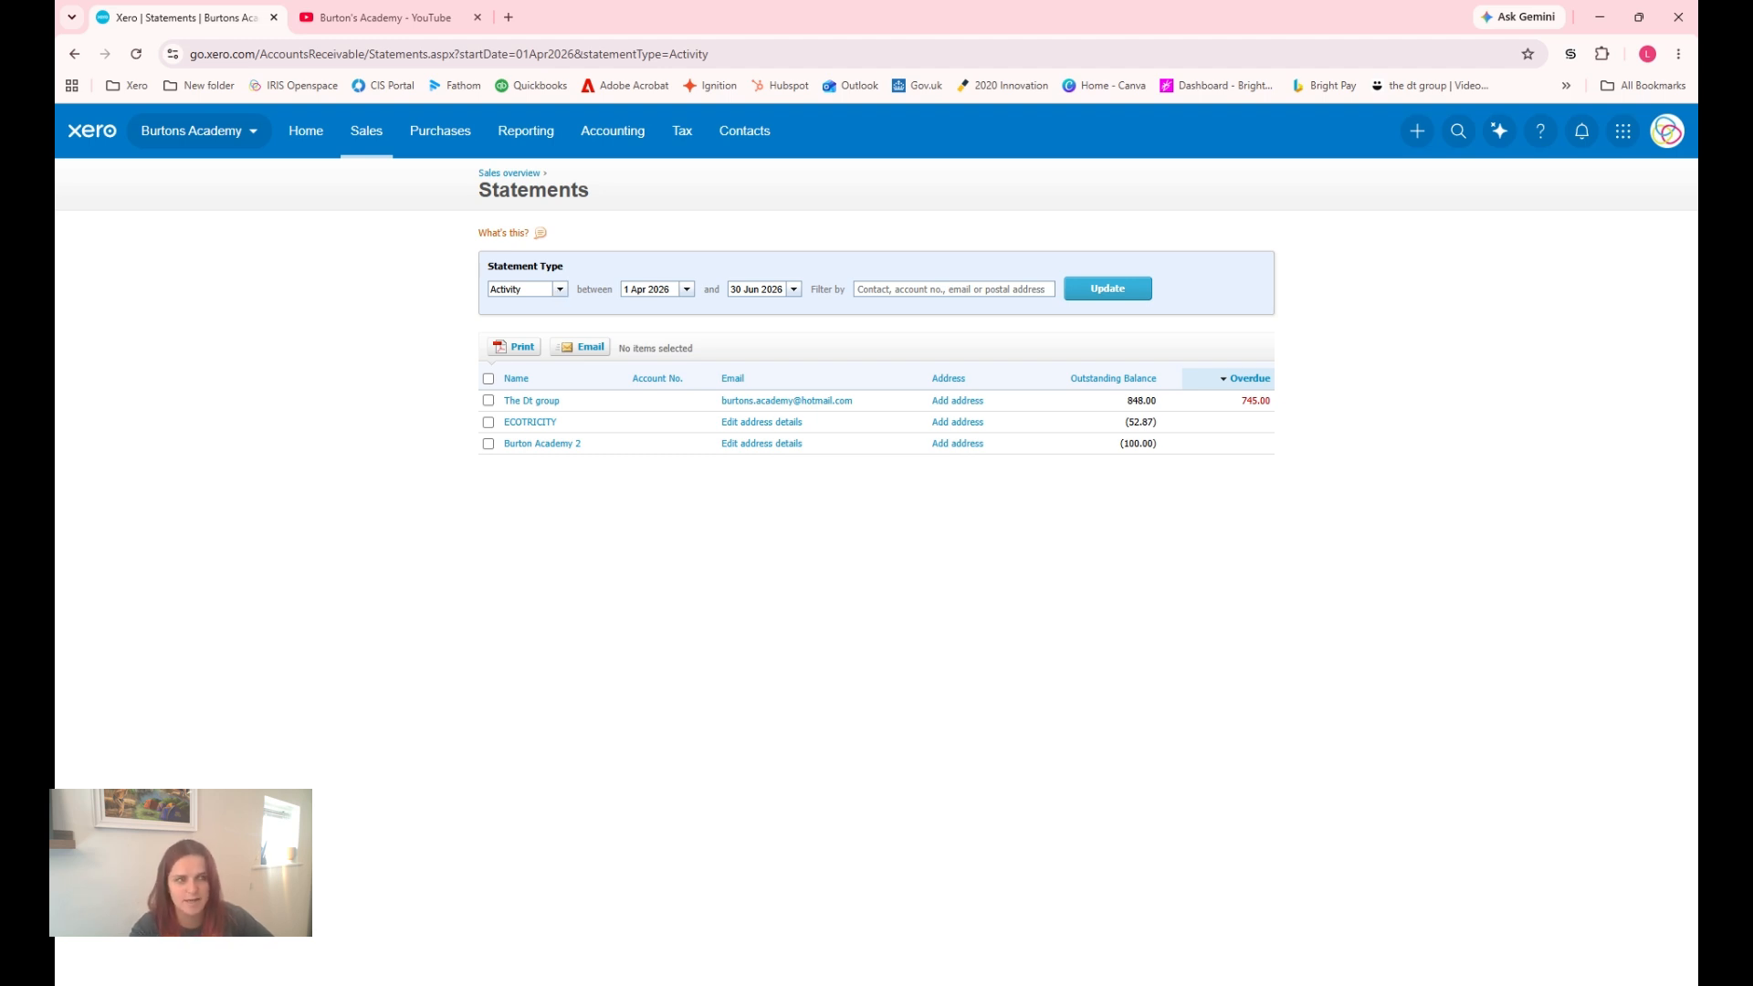
- Open The Dt group's statement, change it to Outstanding as at 30 Jun 2026, and email it using the Statement: Basic template
{"action": "left_click", "coordinate": [532, 403]}
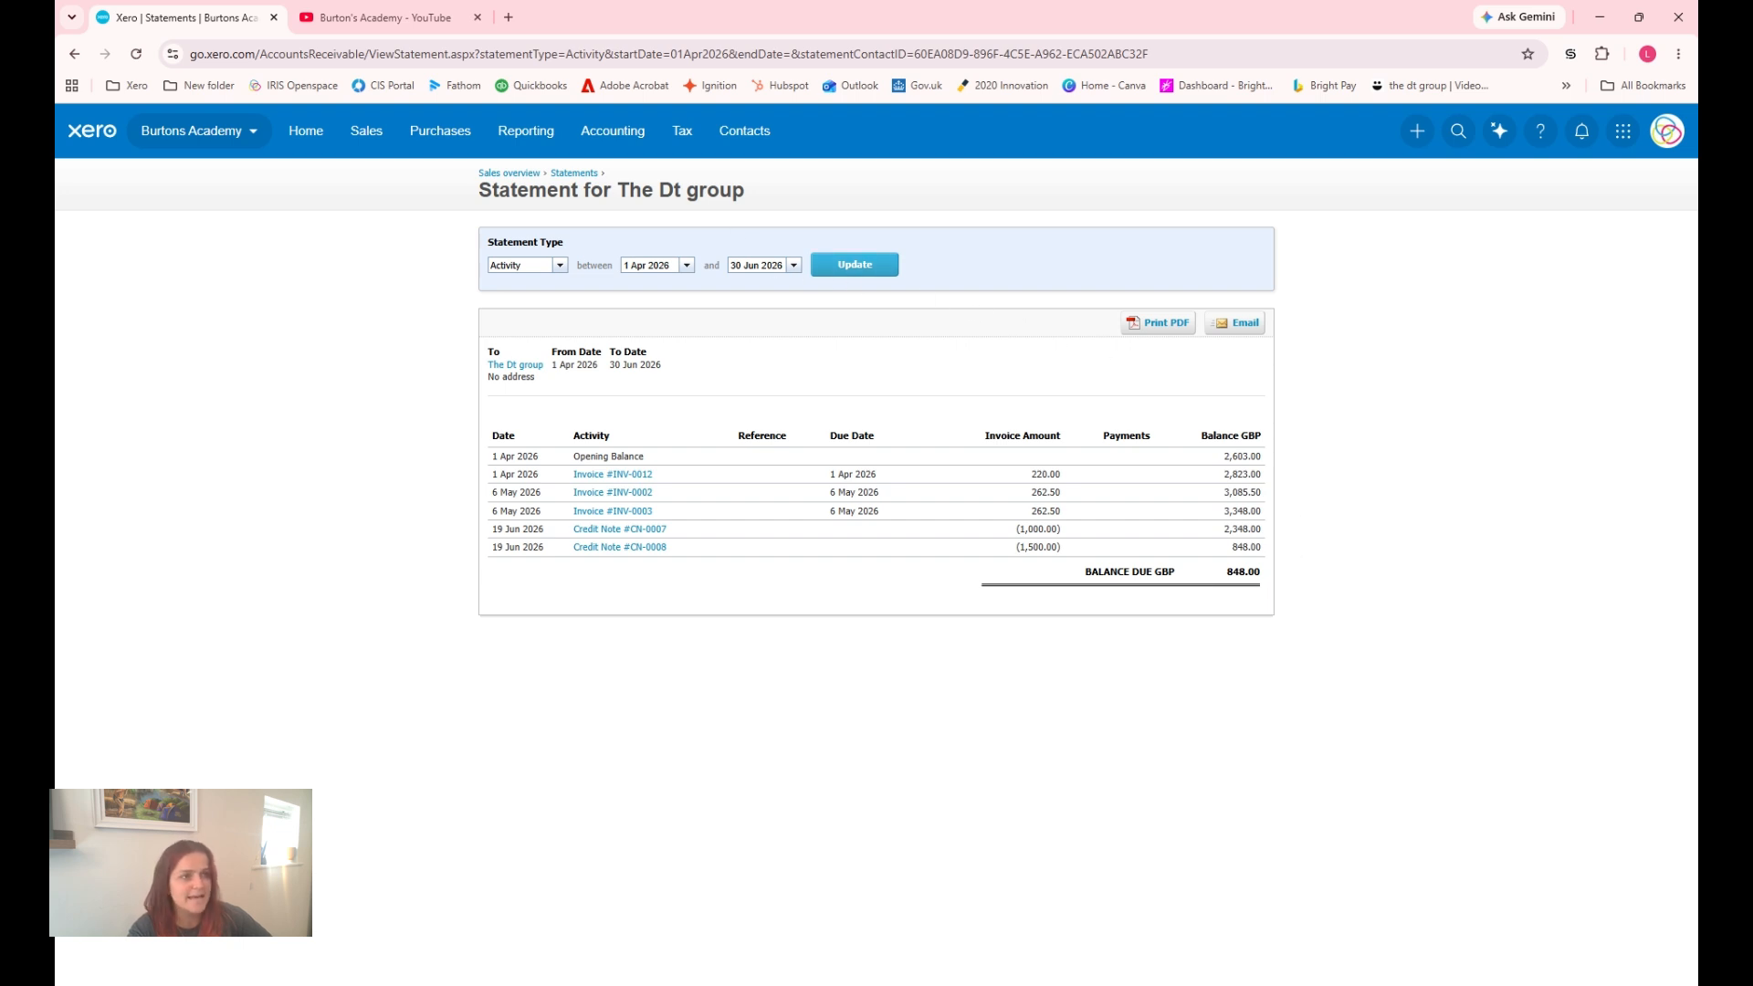
{"action": "left_click", "coordinate": [556, 267]}
{"action": "left_click", "coordinate": [529, 300]}
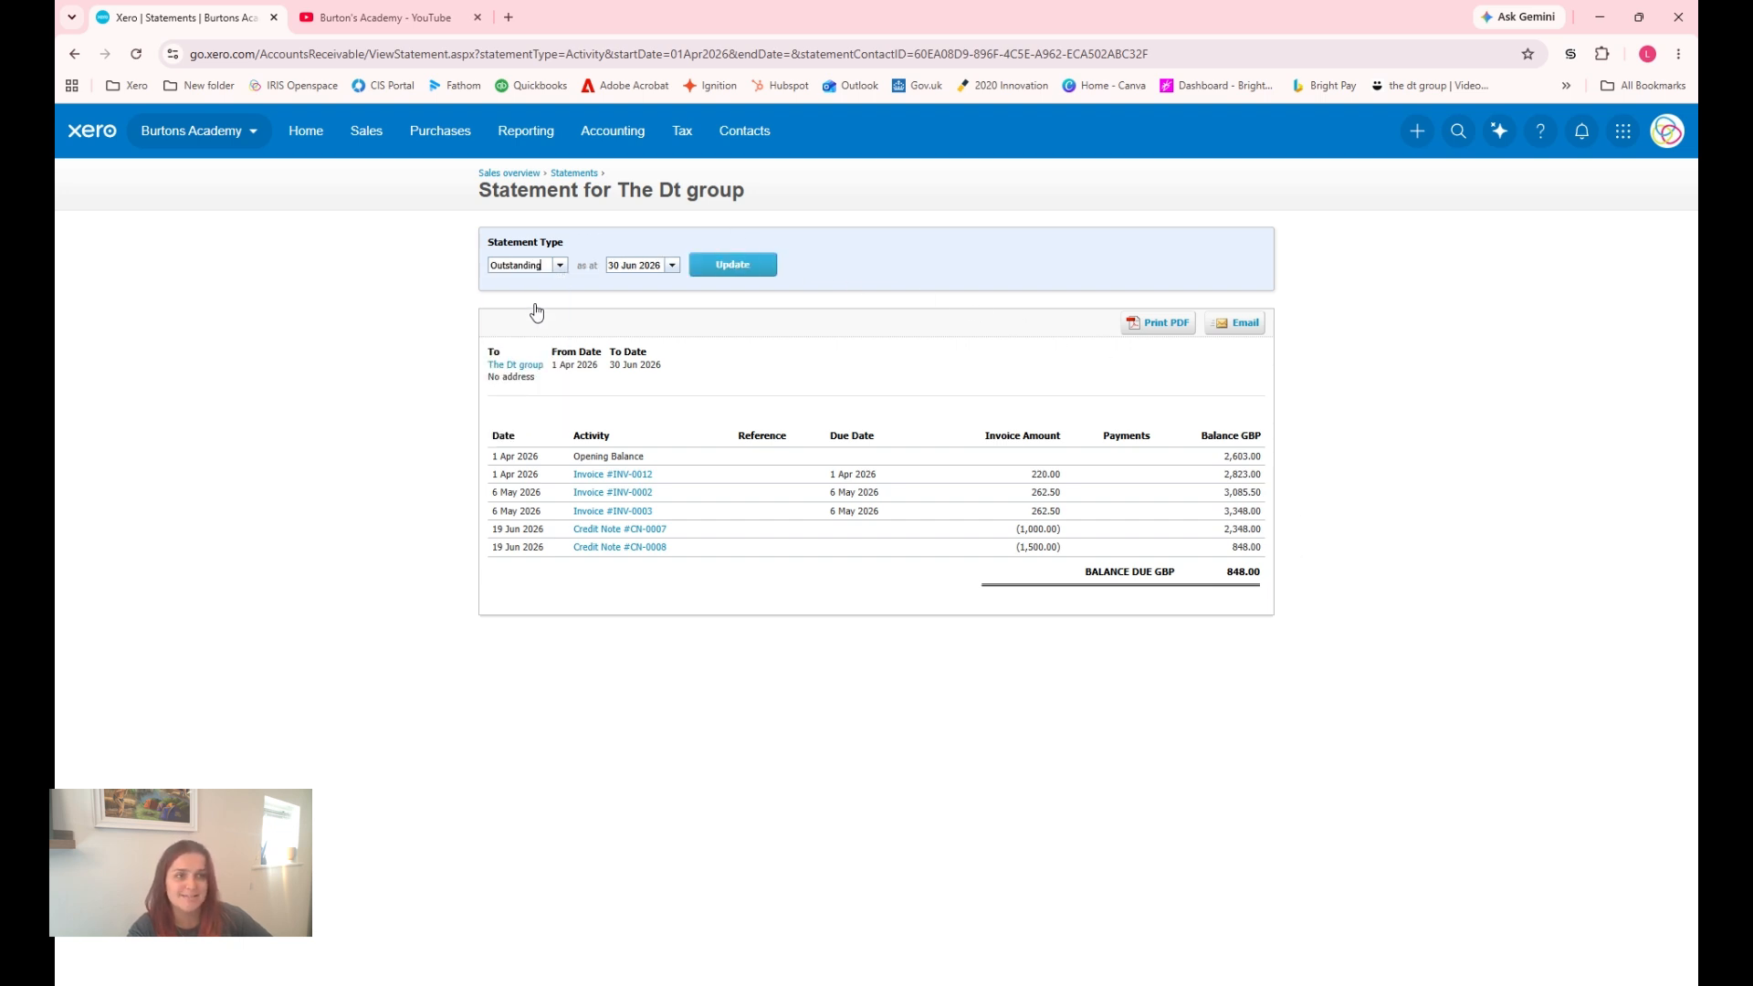
{"action": "left_click", "coordinate": [763, 272]}
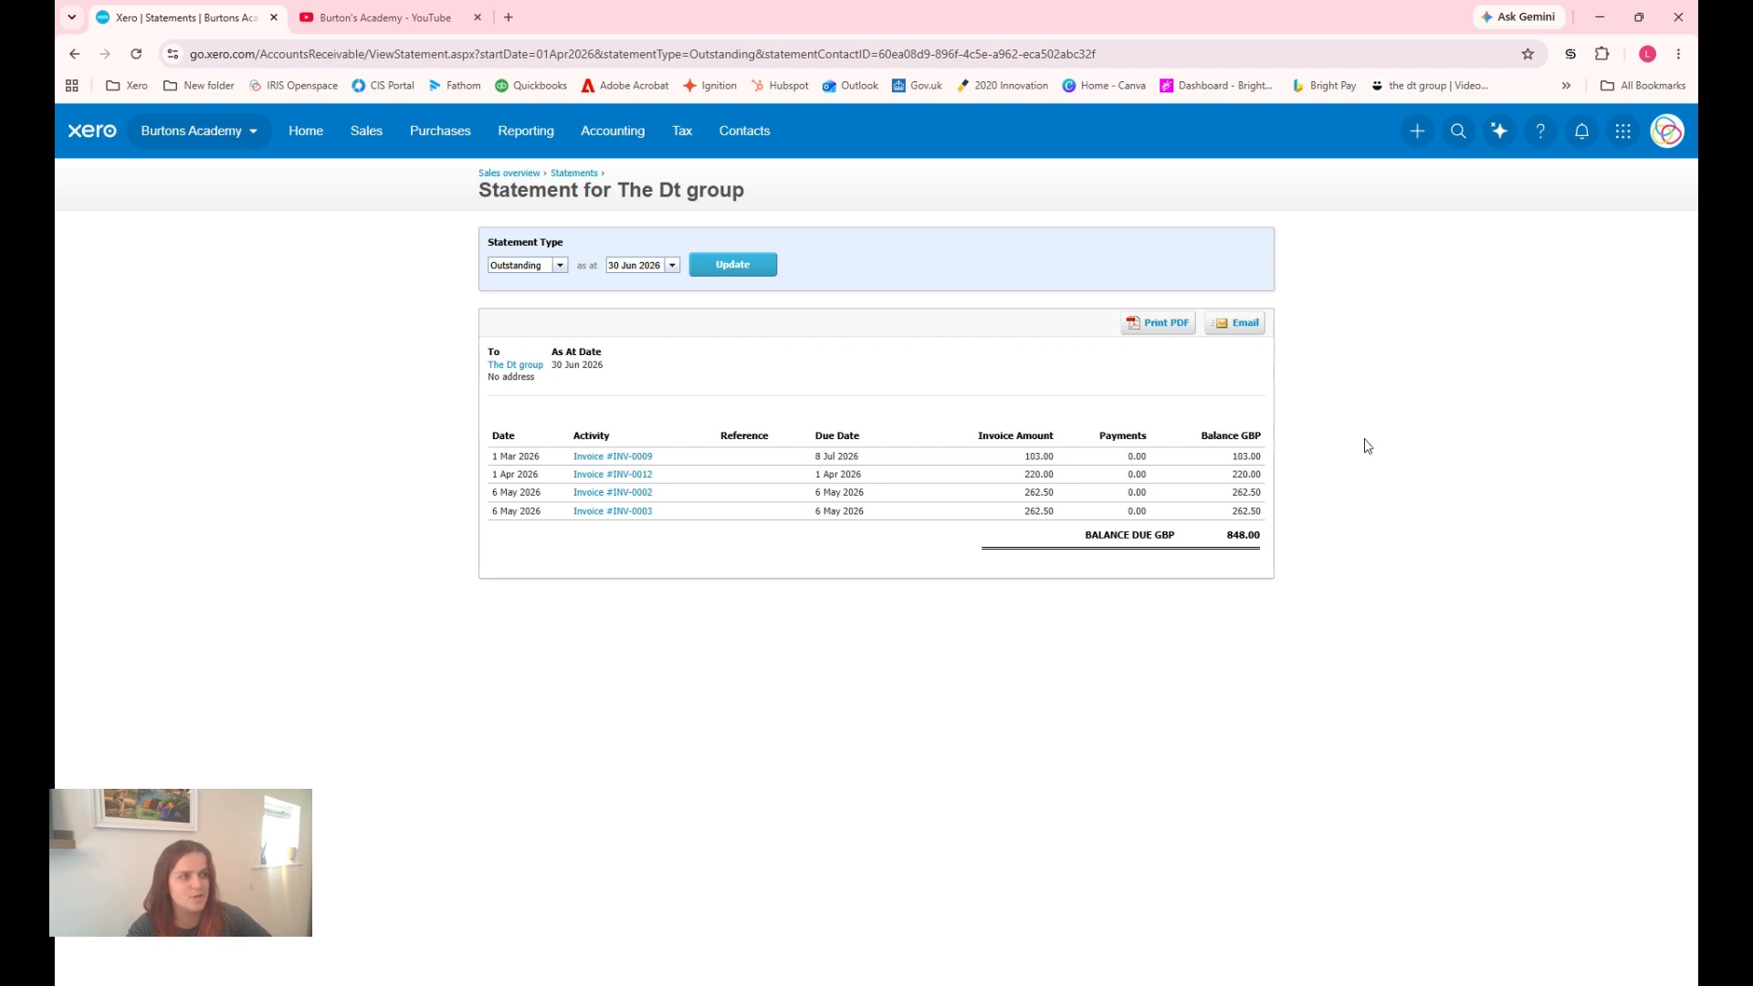
{"action": "left_click", "coordinate": [1242, 328]}
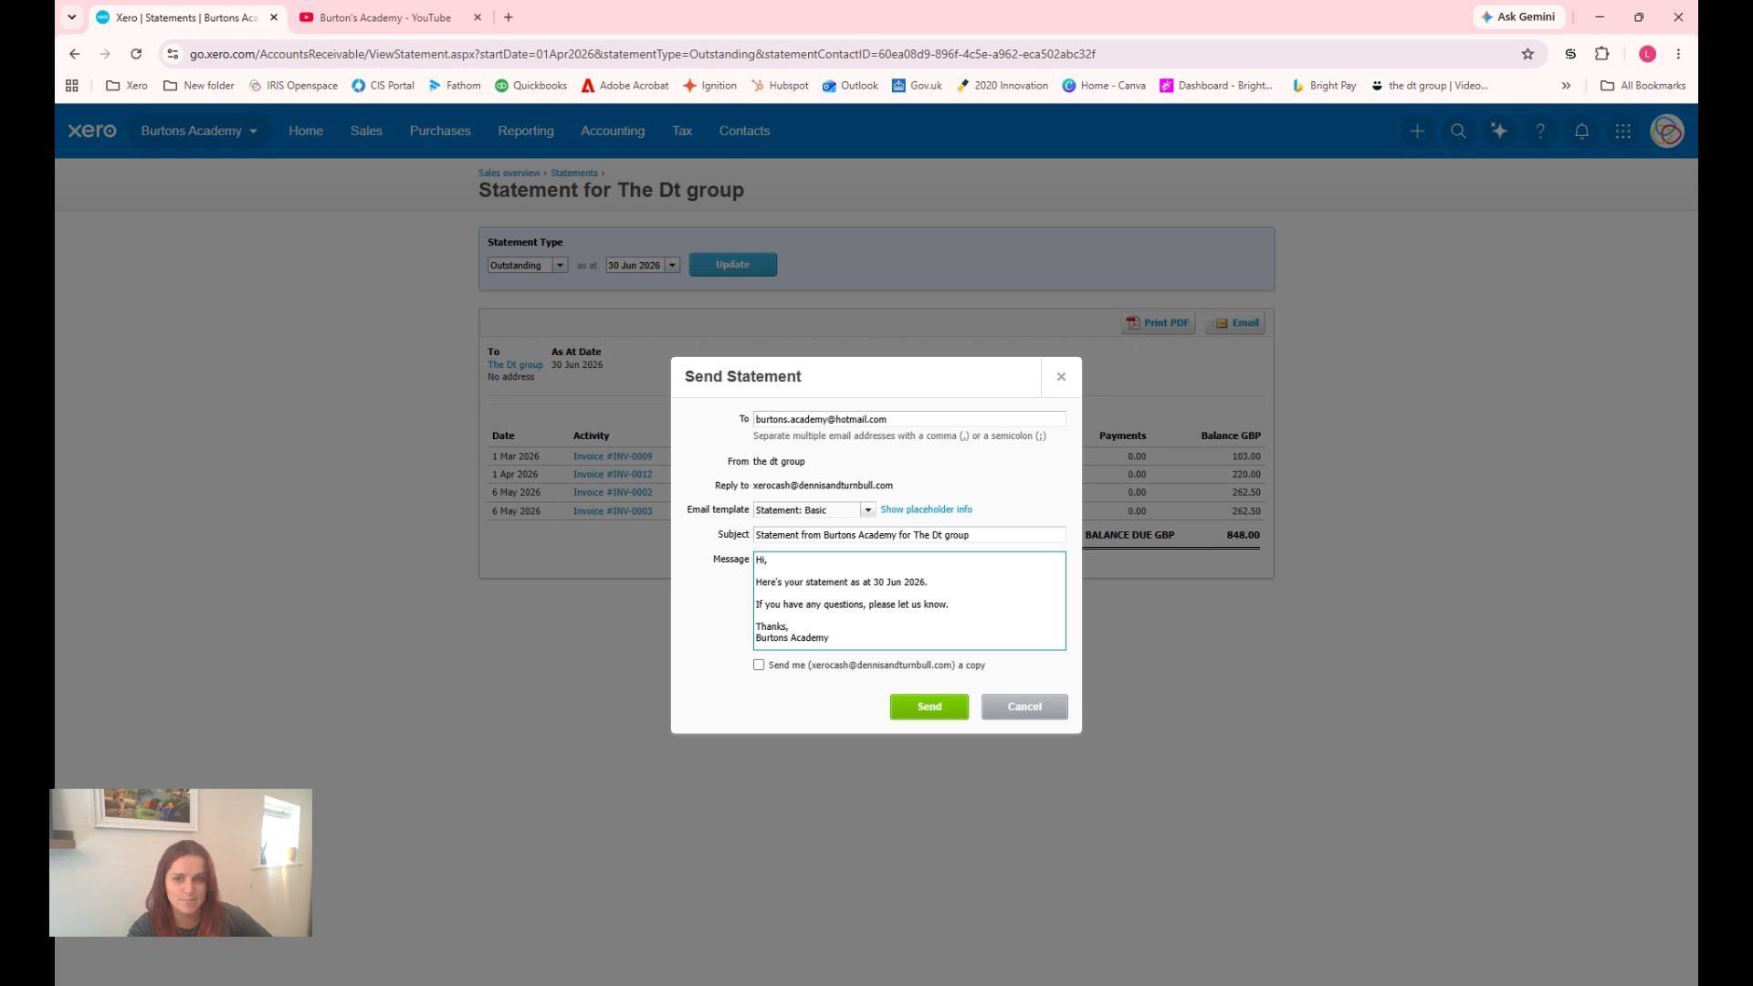
{"action": "left_click", "coordinate": [930, 709]}
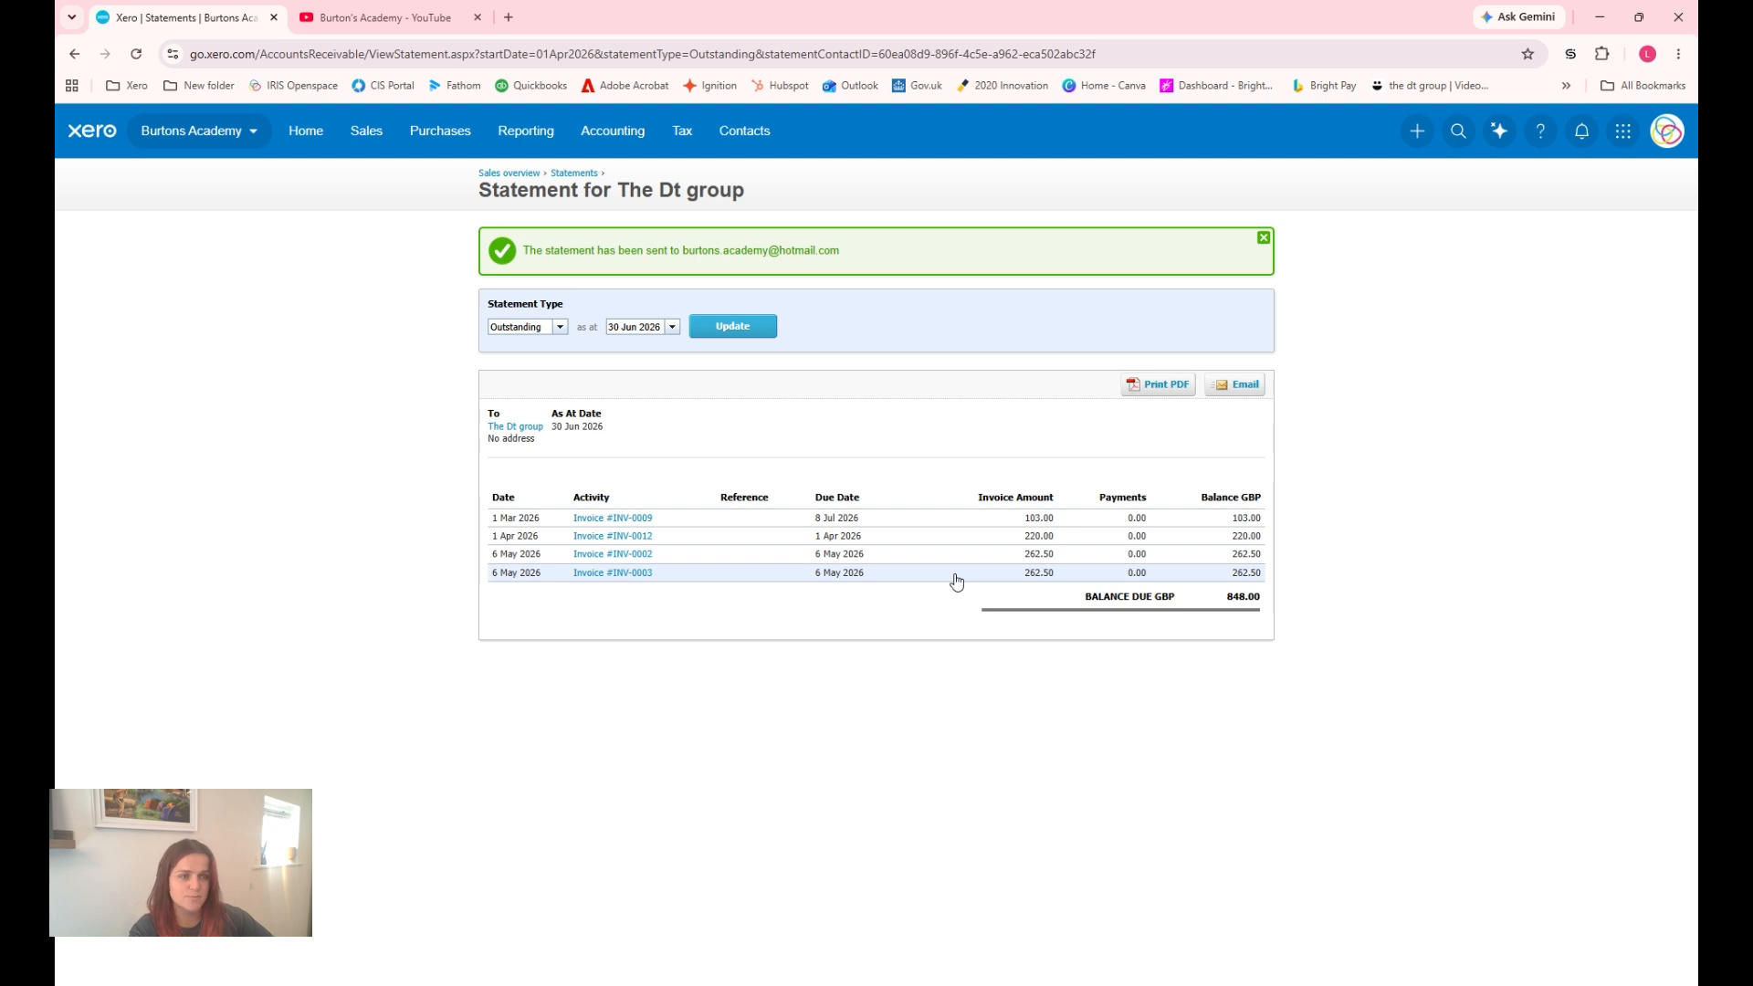
- Return to the homepage and open the bank account's list of statement lines waiting for reconciliation
{"action": "left_click", "coordinate": [306, 131]}
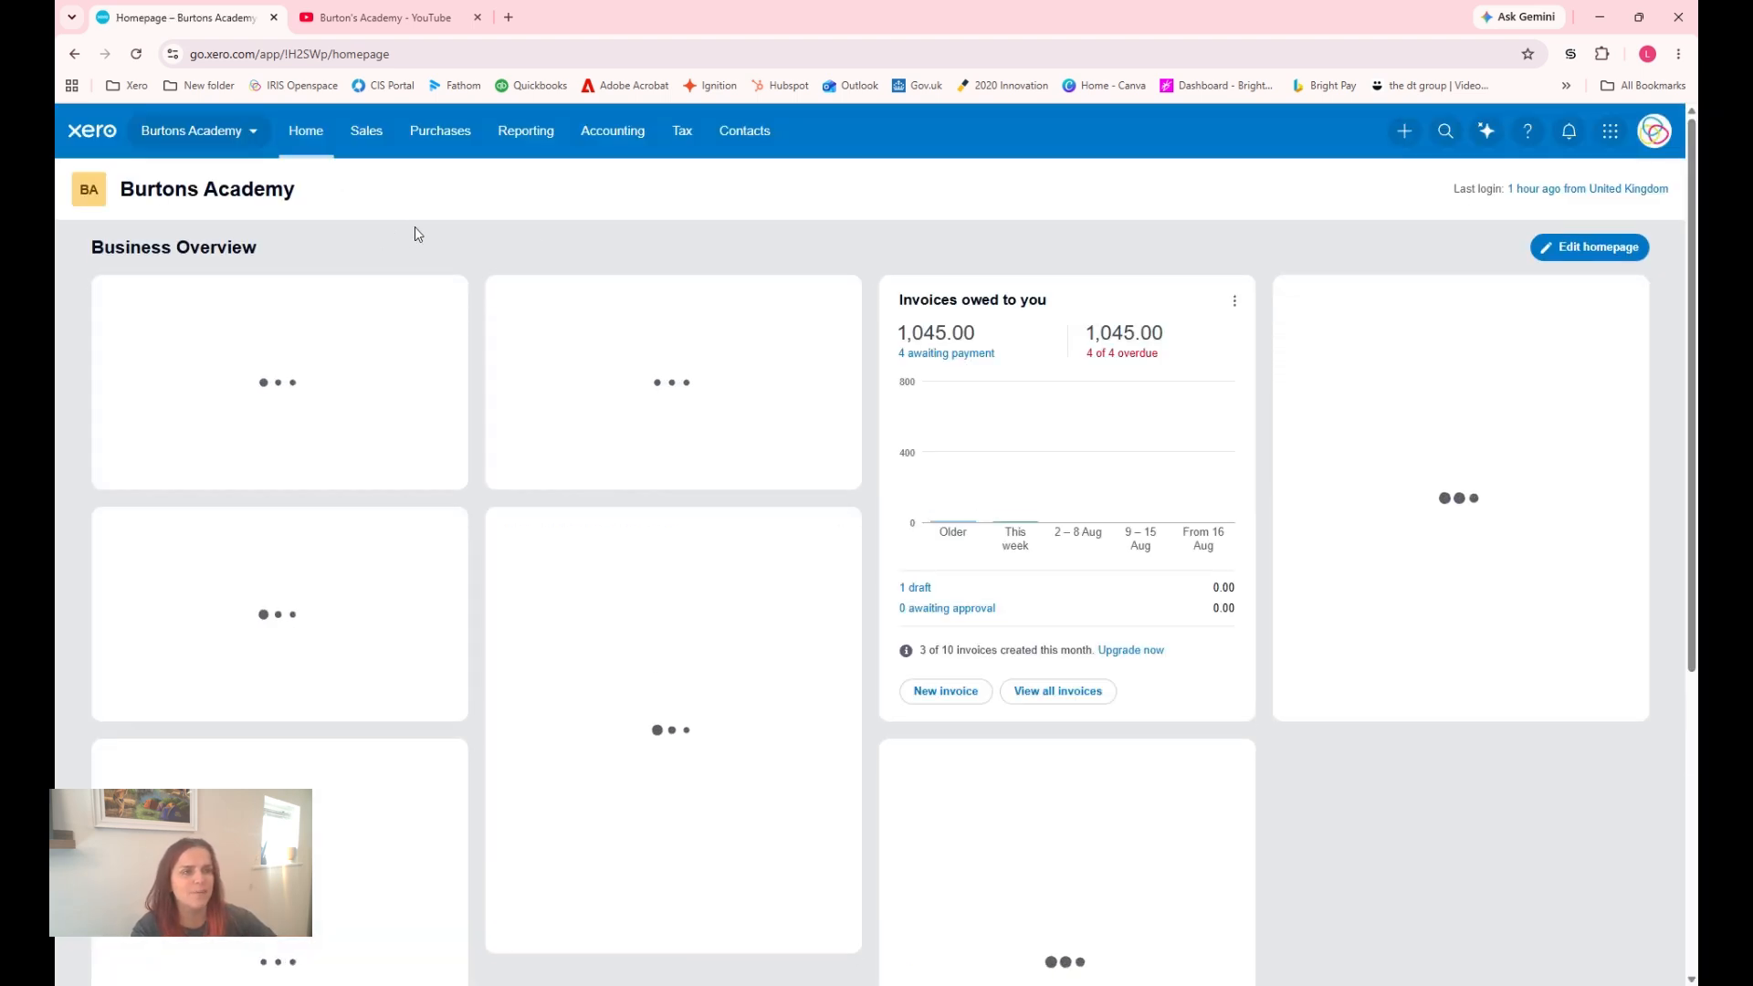
{"action": "left_click", "coordinate": [571, 302]}
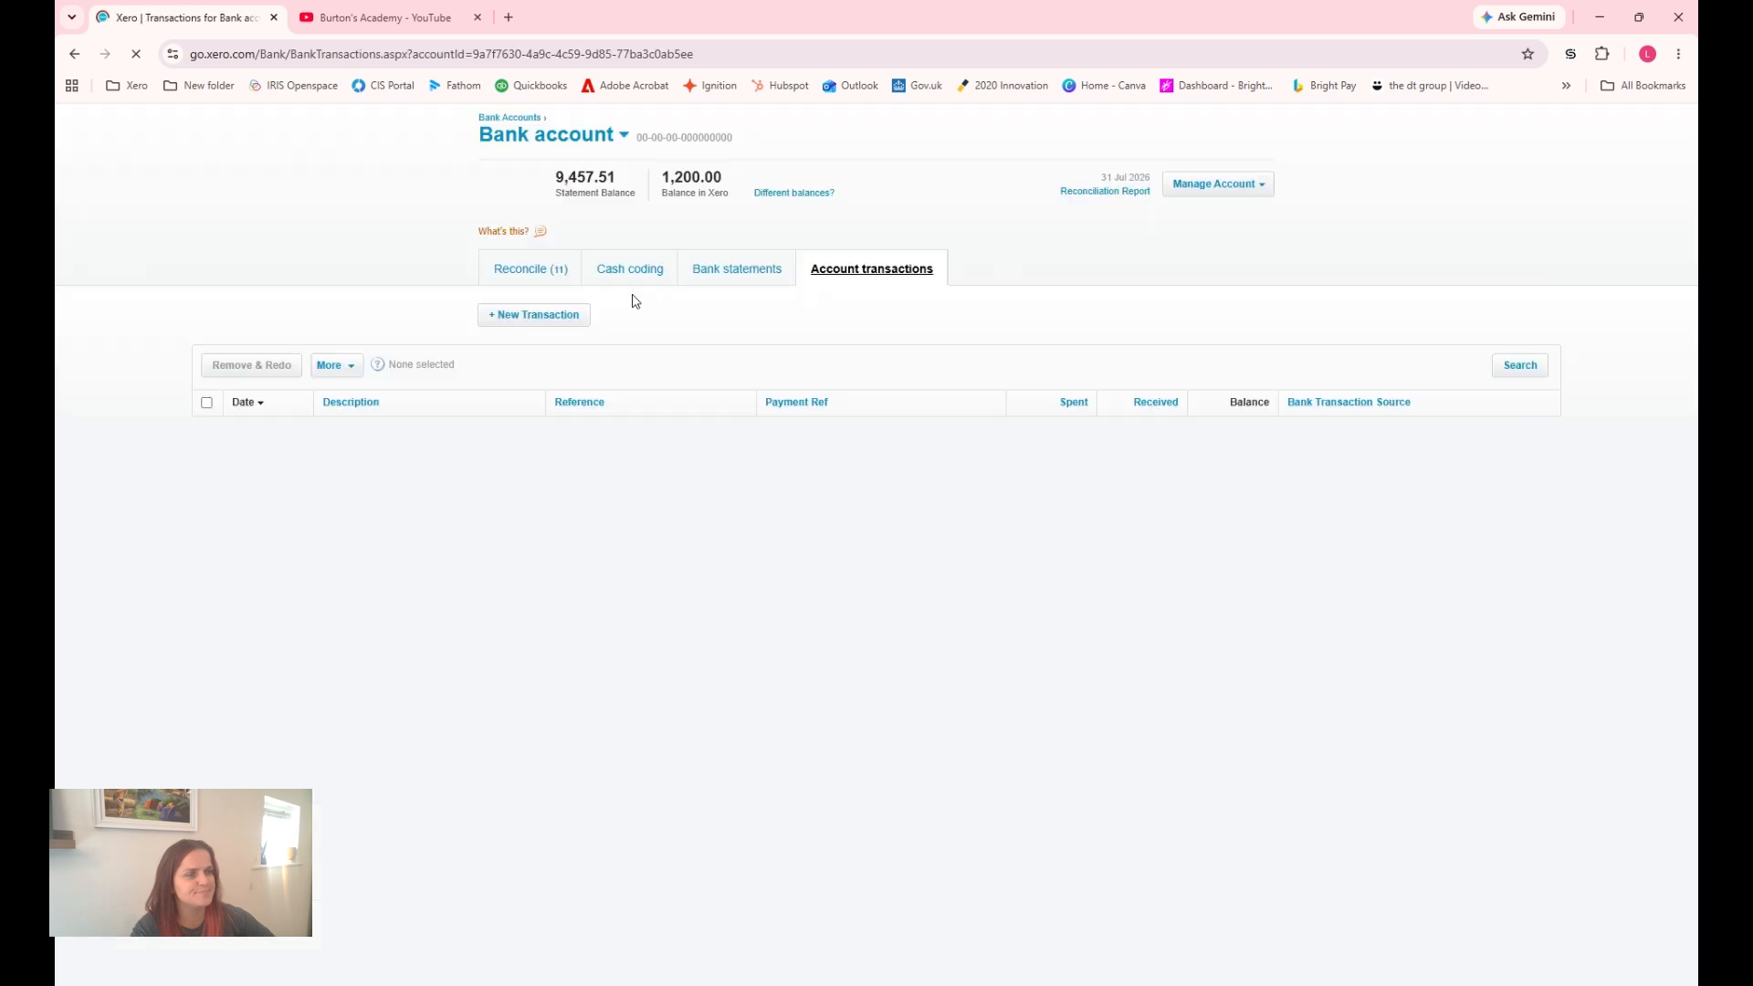
{"action": "left_click", "coordinate": [541, 324]}
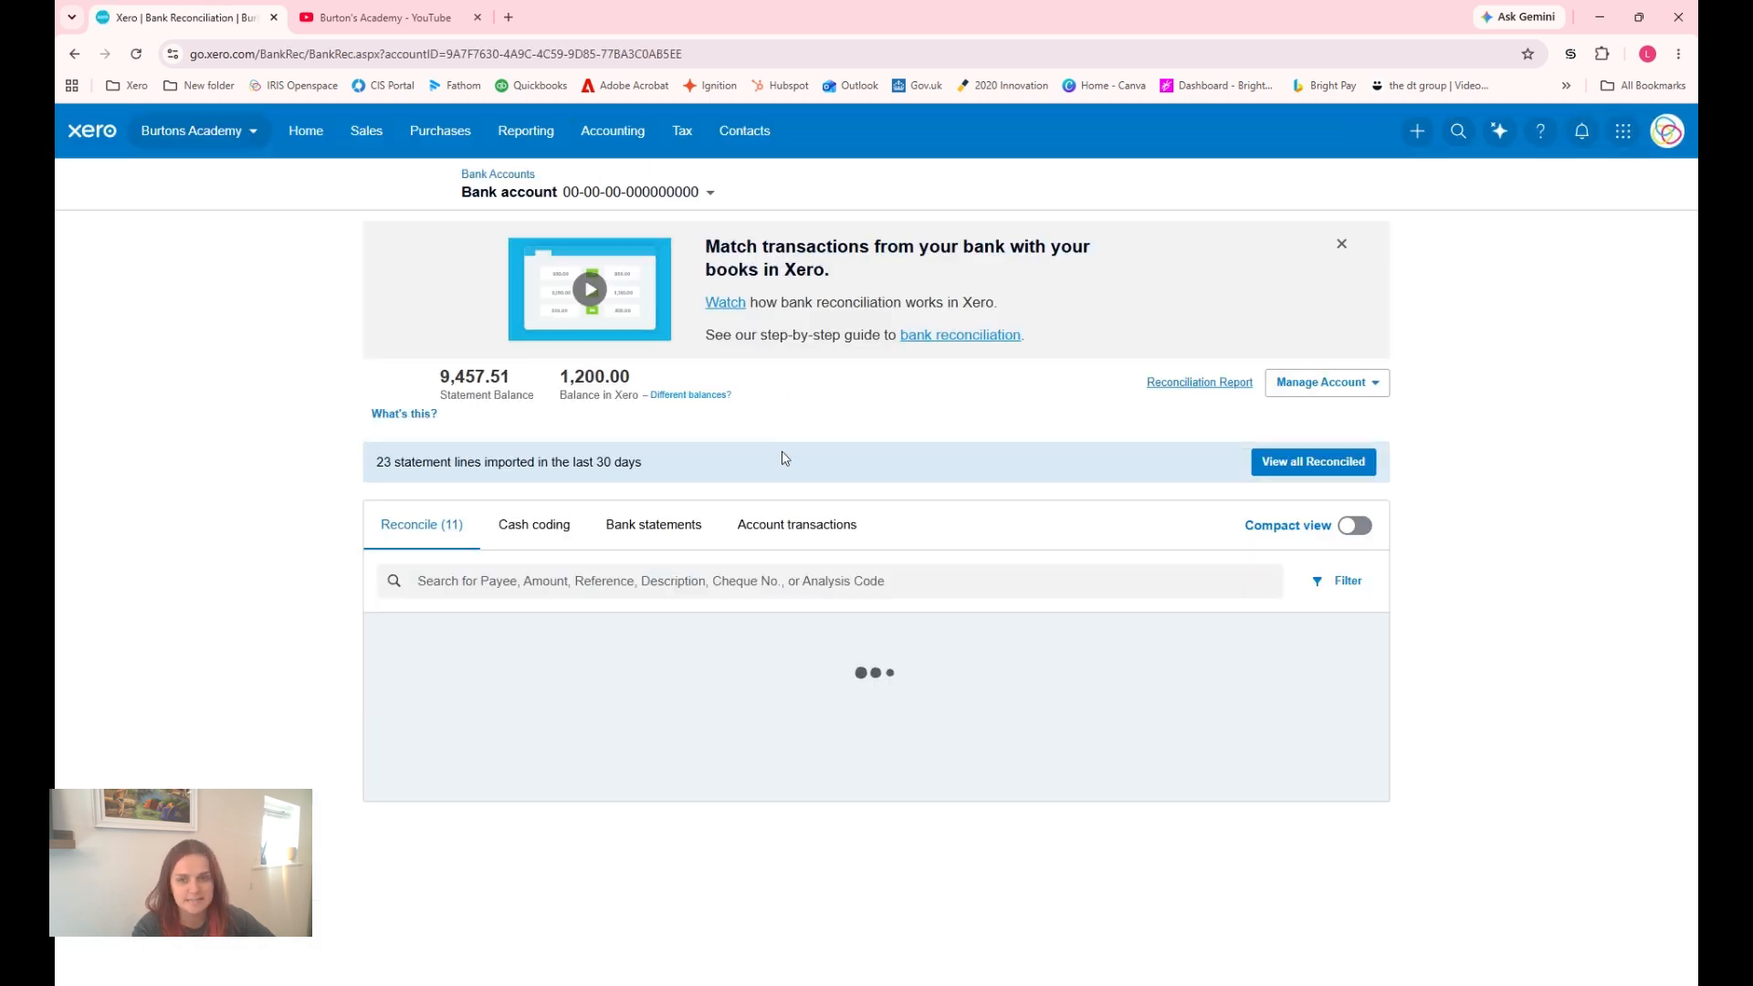
- Find "burton" among matching transactions for the 12 Jul 2026 customer payment and select the 29 Jul 2026 Burton Academy 2 invoice
{"action": "scroll", "coordinate": [784, 457], "scroll_direction": "down", "scroll_amount": 8}
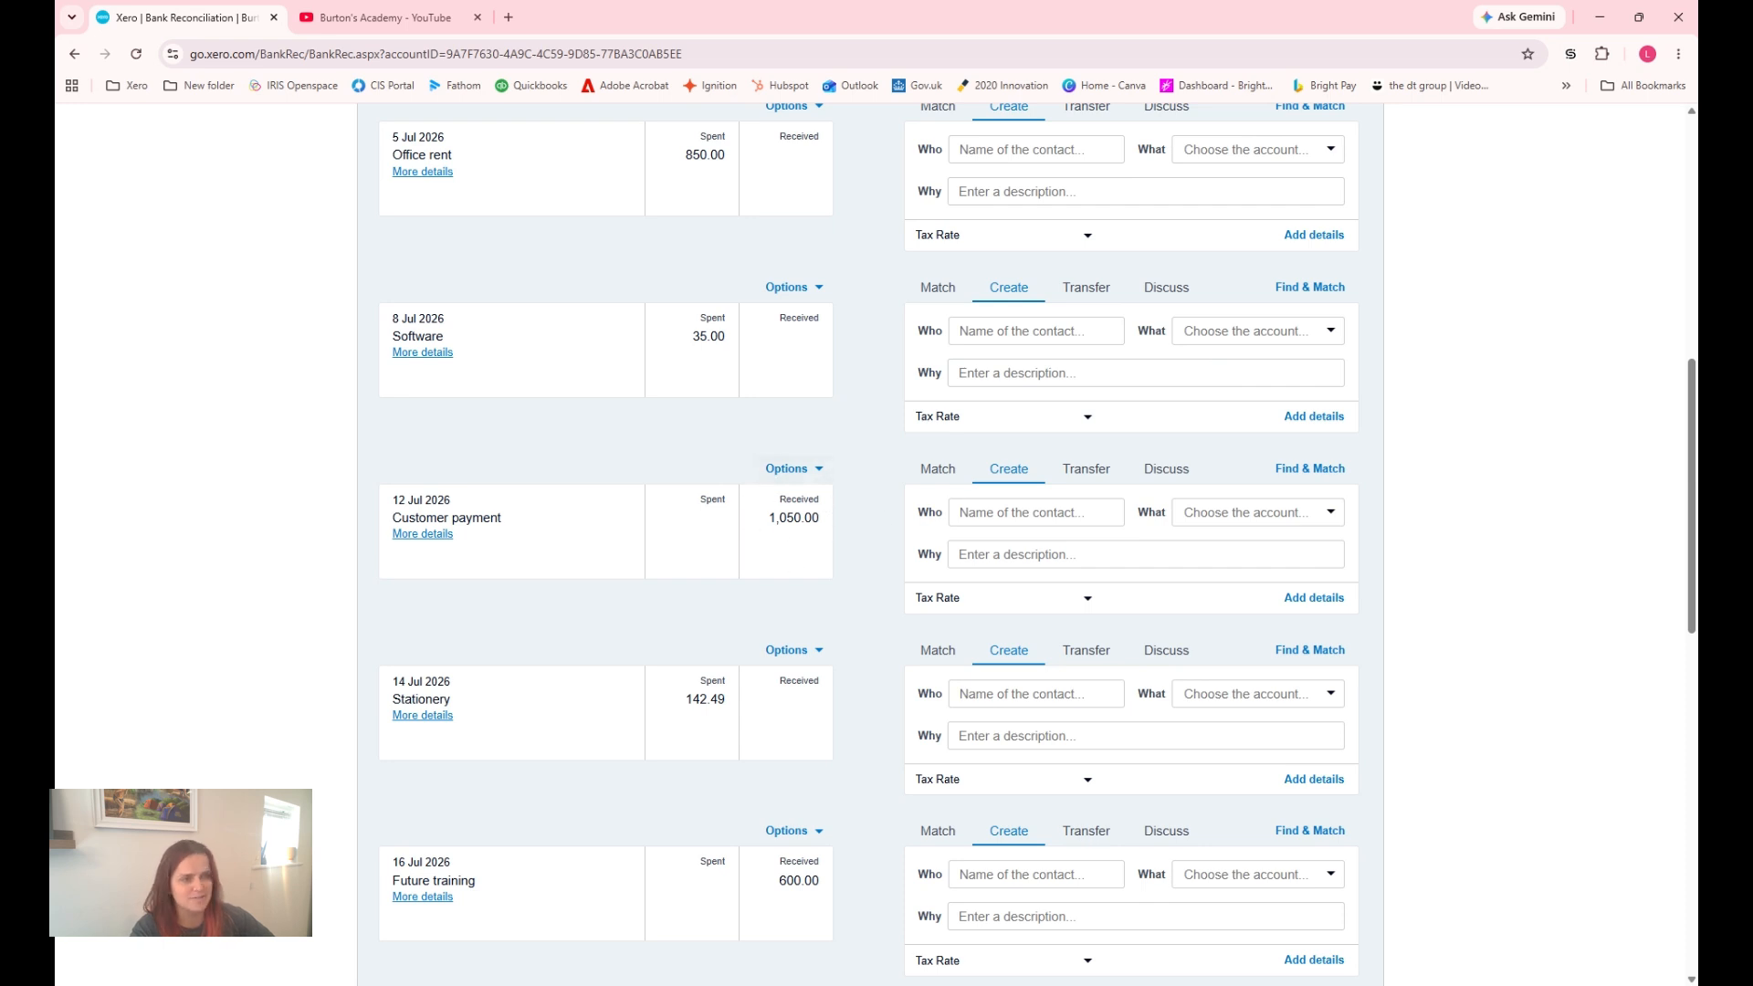
{"action": "left_click", "coordinate": [938, 469]}
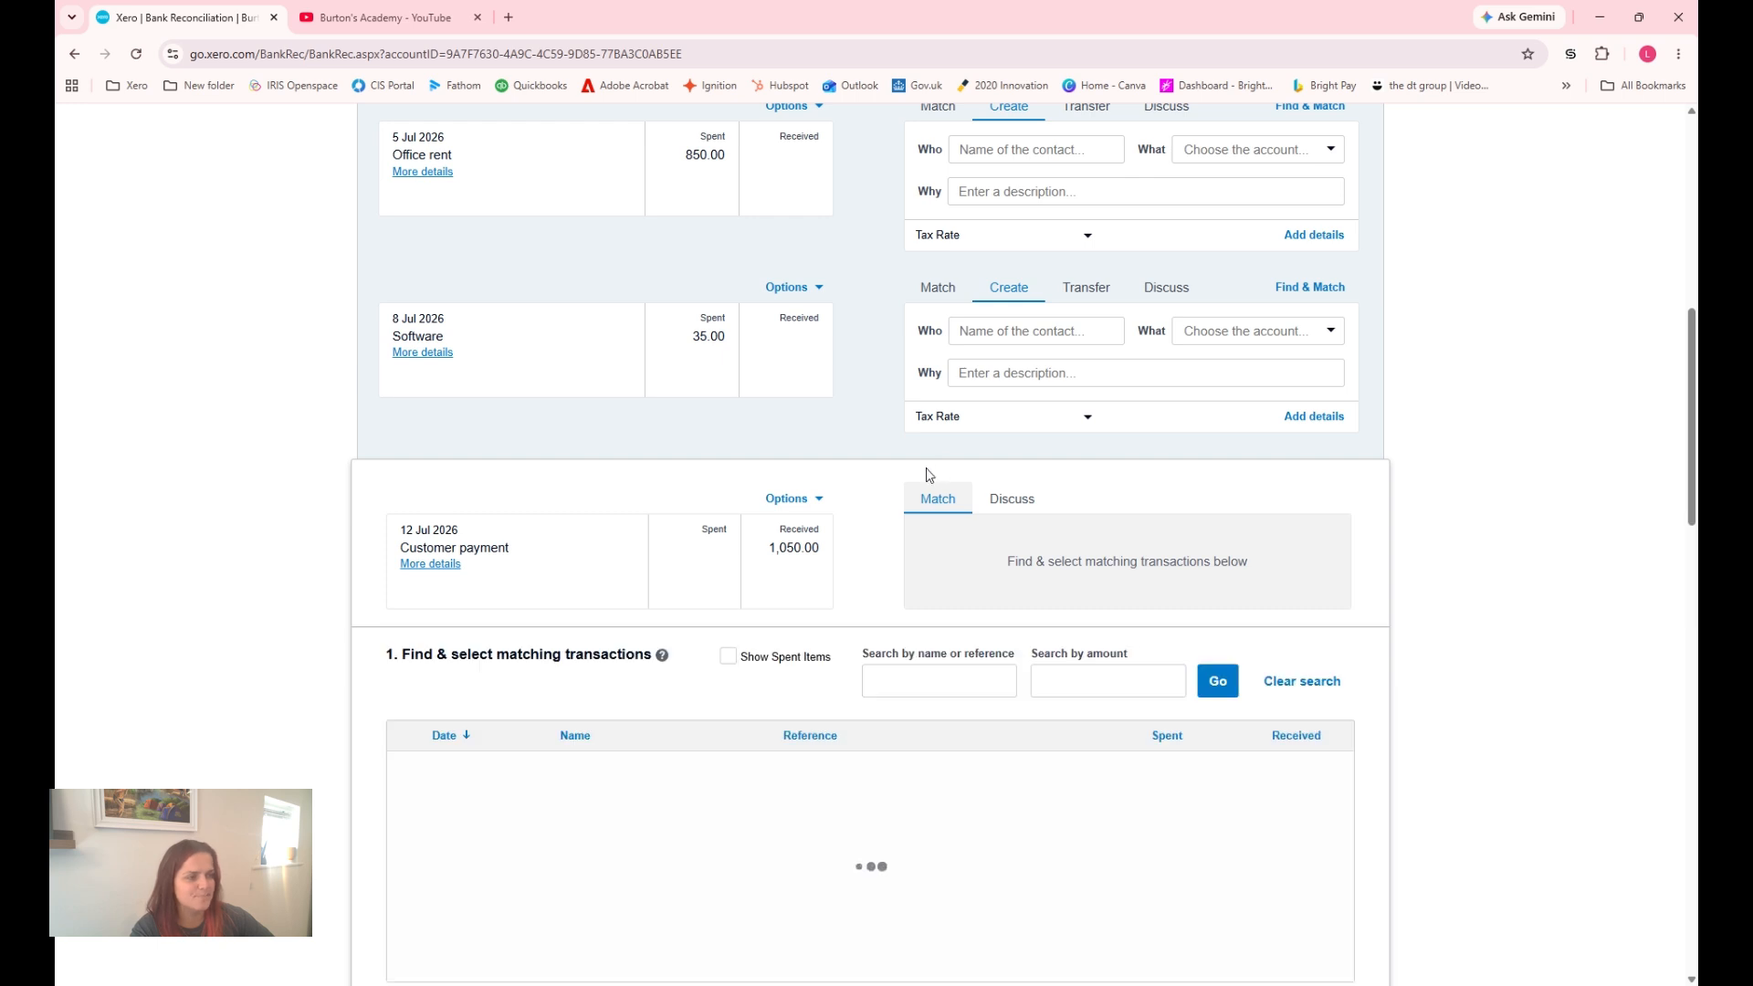
{"action": "scroll", "coordinate": [926, 467], "scroll_direction": "down", "scroll_amount": 2}
{"action": "left_click", "coordinate": [926, 511]}
{"action": "type", "text": "burton"}
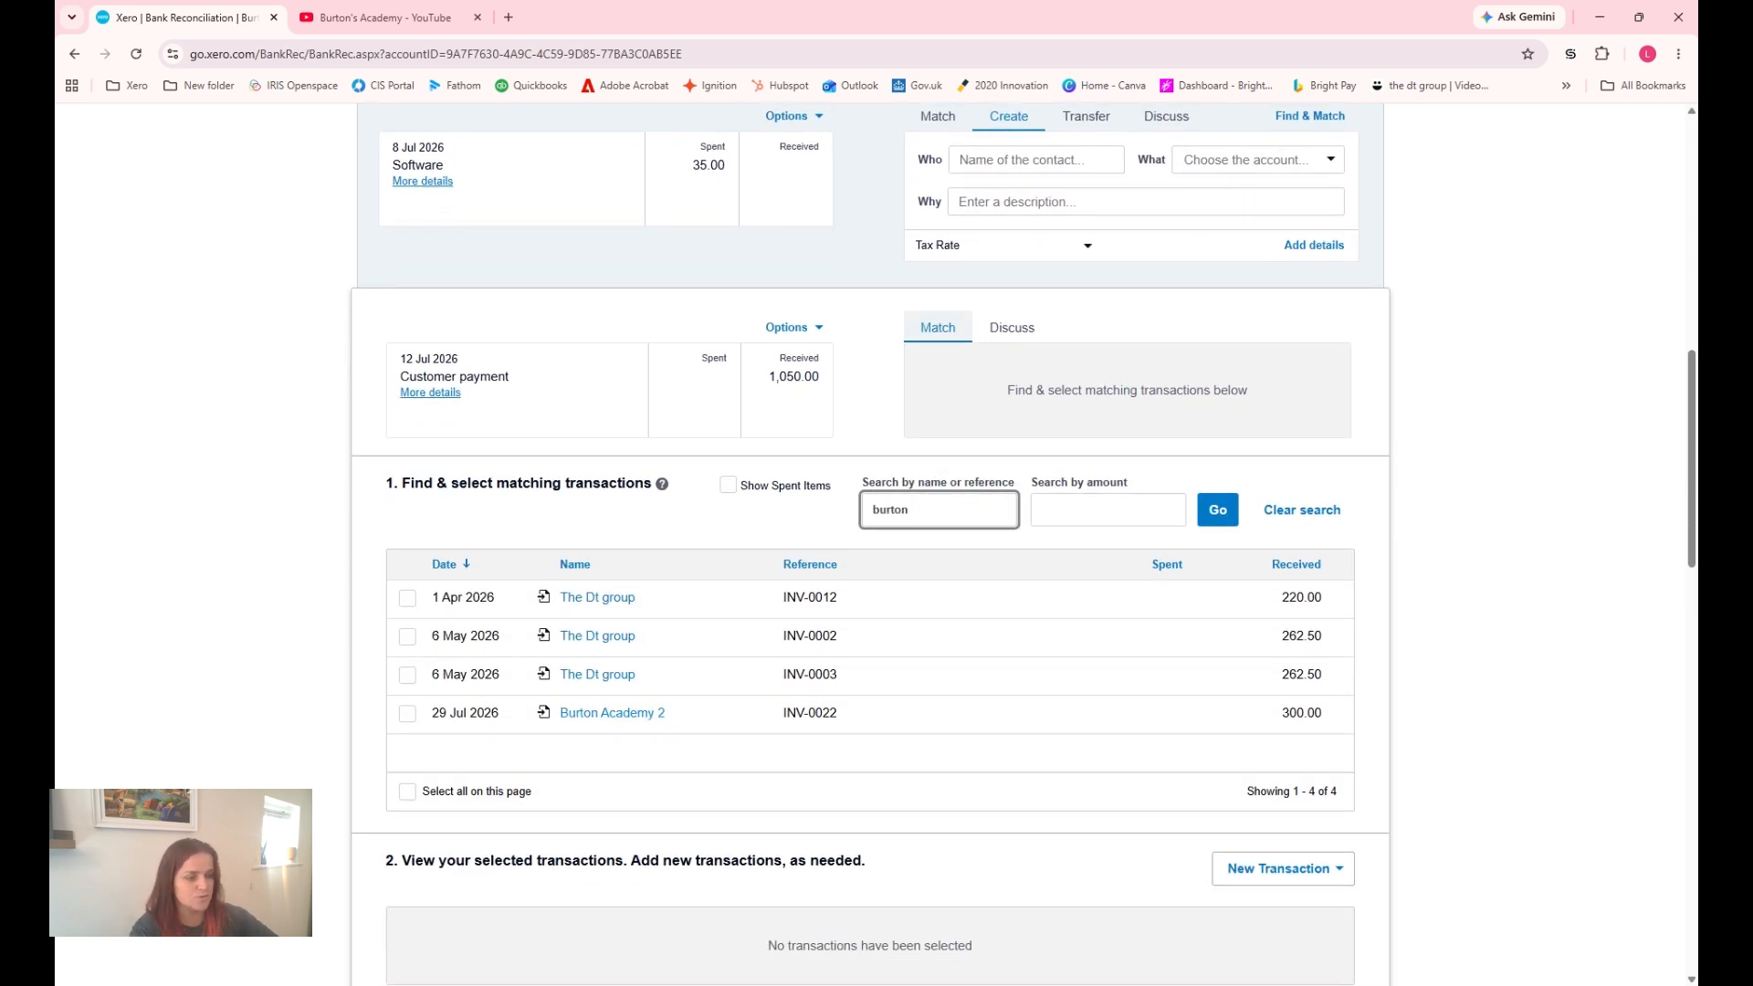
{"action": "key", "text": "Return"}
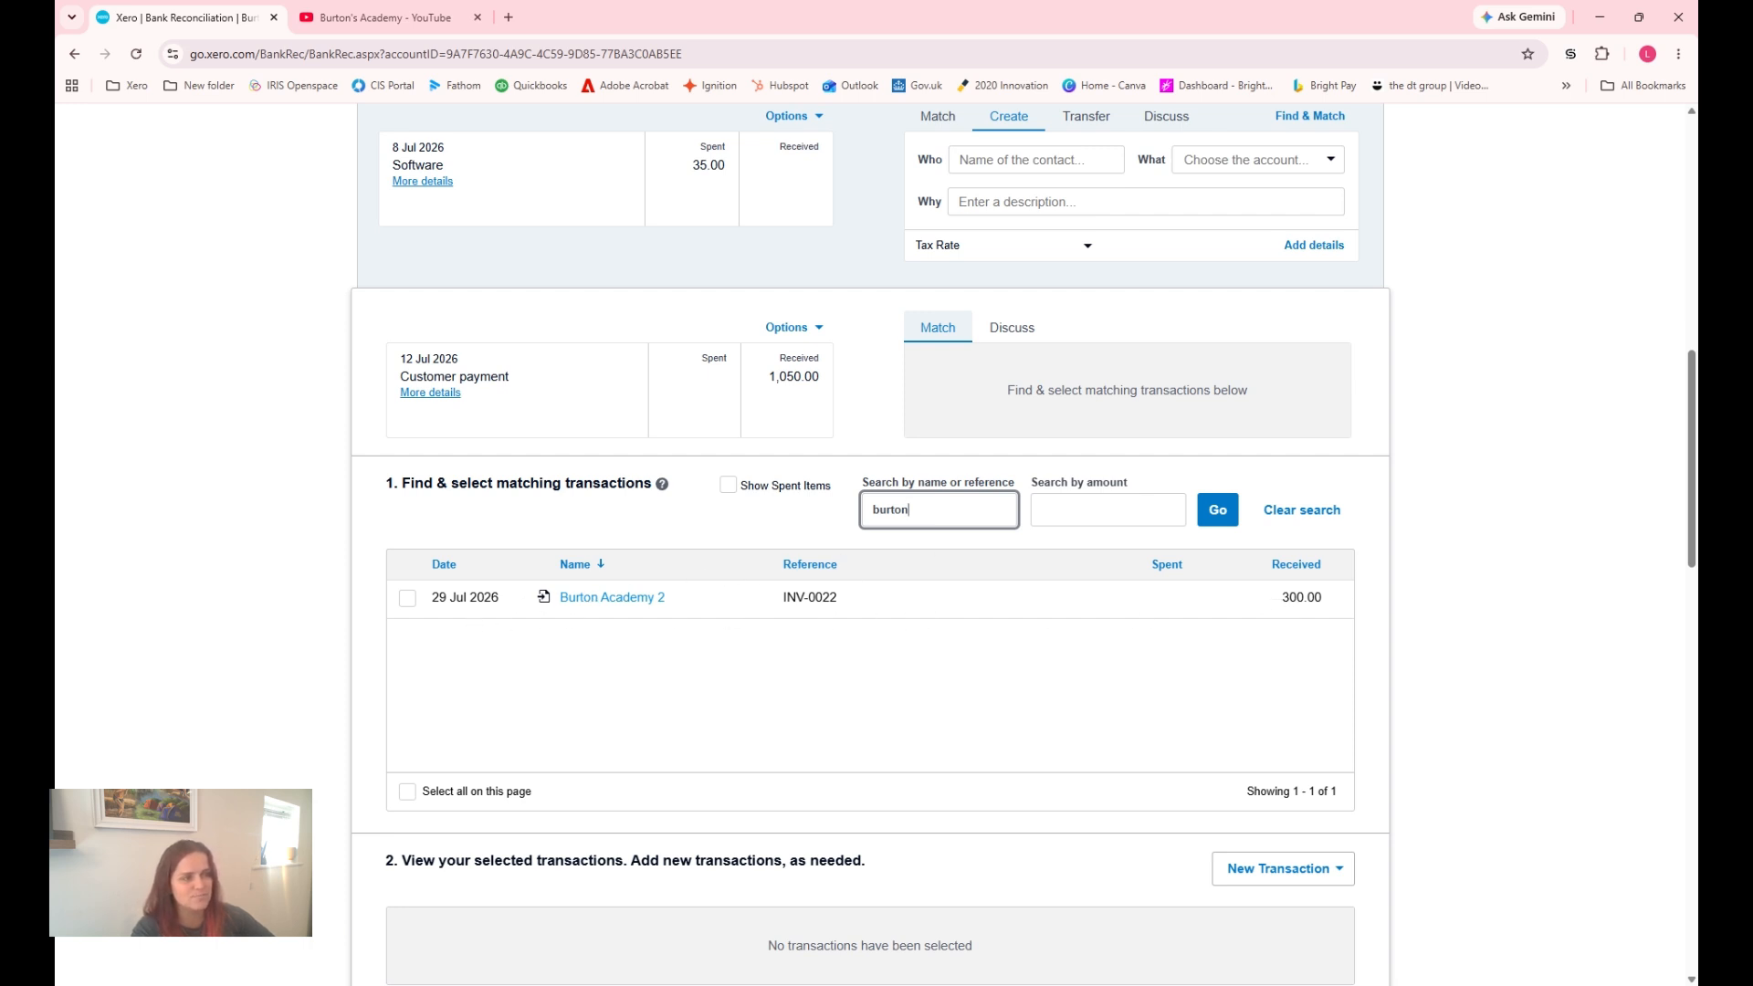
{"action": "left_click", "coordinate": [409, 601]}
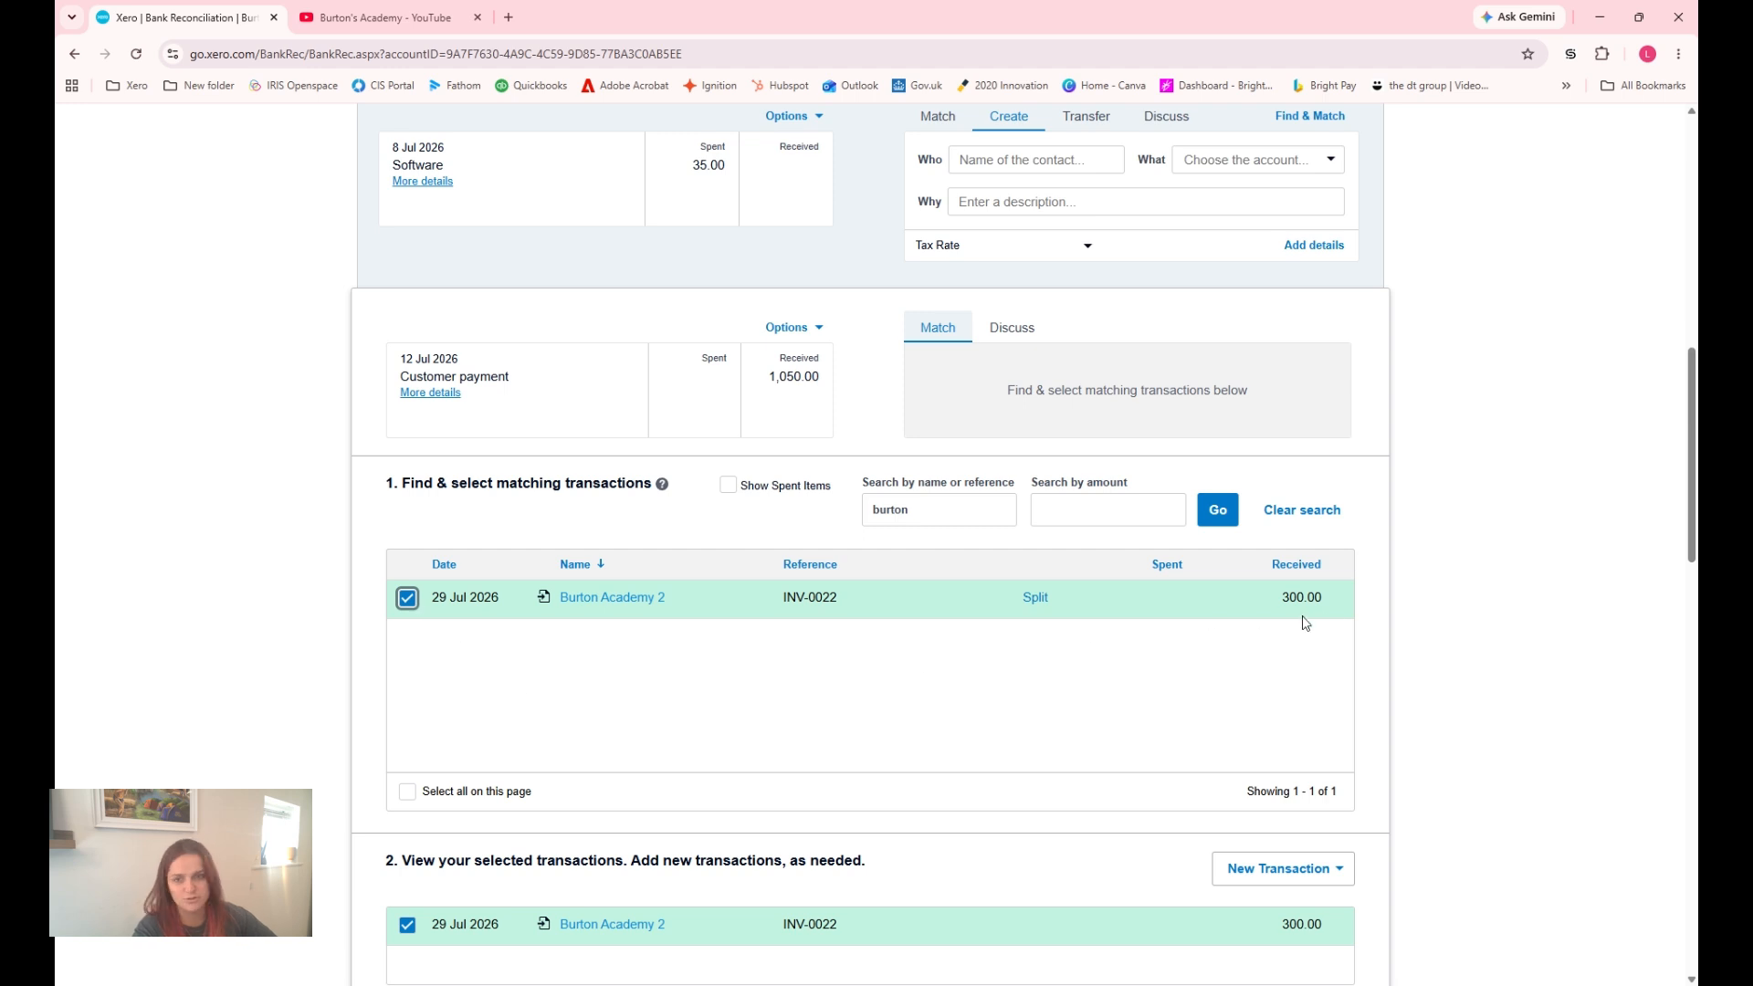
{"action": "left_click", "coordinate": [840, 636]}
- Add a receive money transaction for the remaining 750.00 of the customer payment and classify it as an Overpayment
{"action": "scroll", "coordinate": [840, 637], "scroll_direction": "down", "scroll_amount": 1}
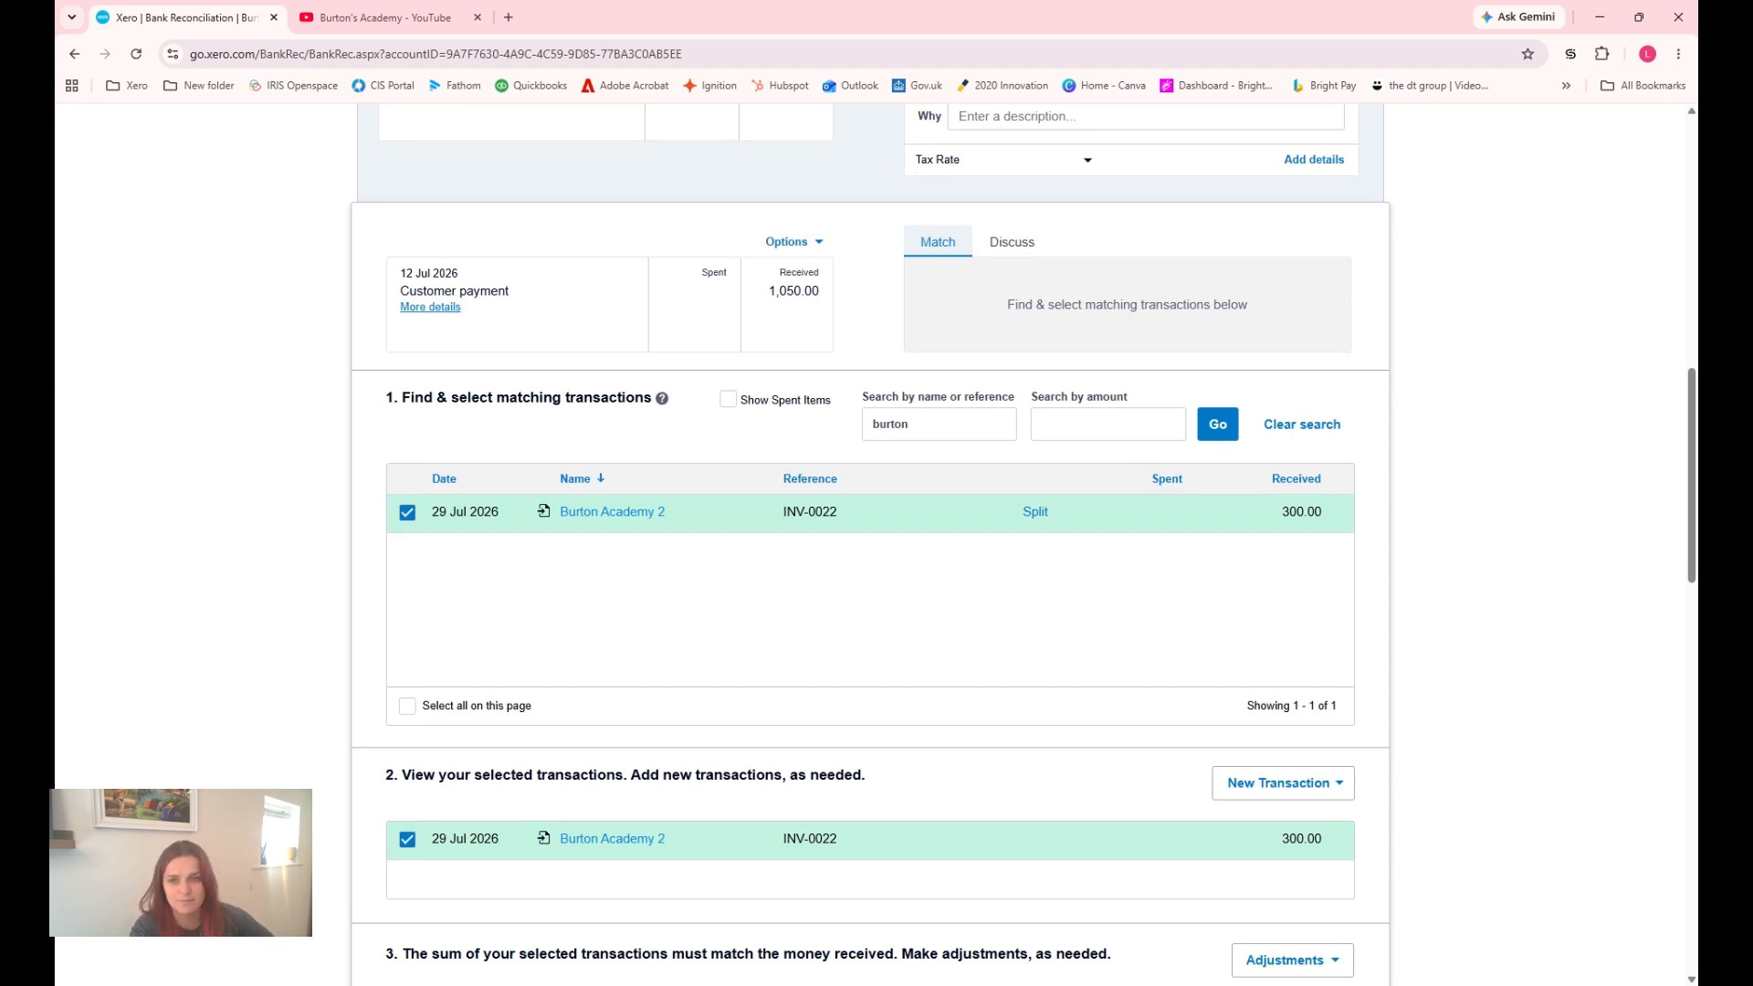
{"action": "scroll", "coordinate": [882, 619], "scroll_direction": "down", "scroll_amount": 1}
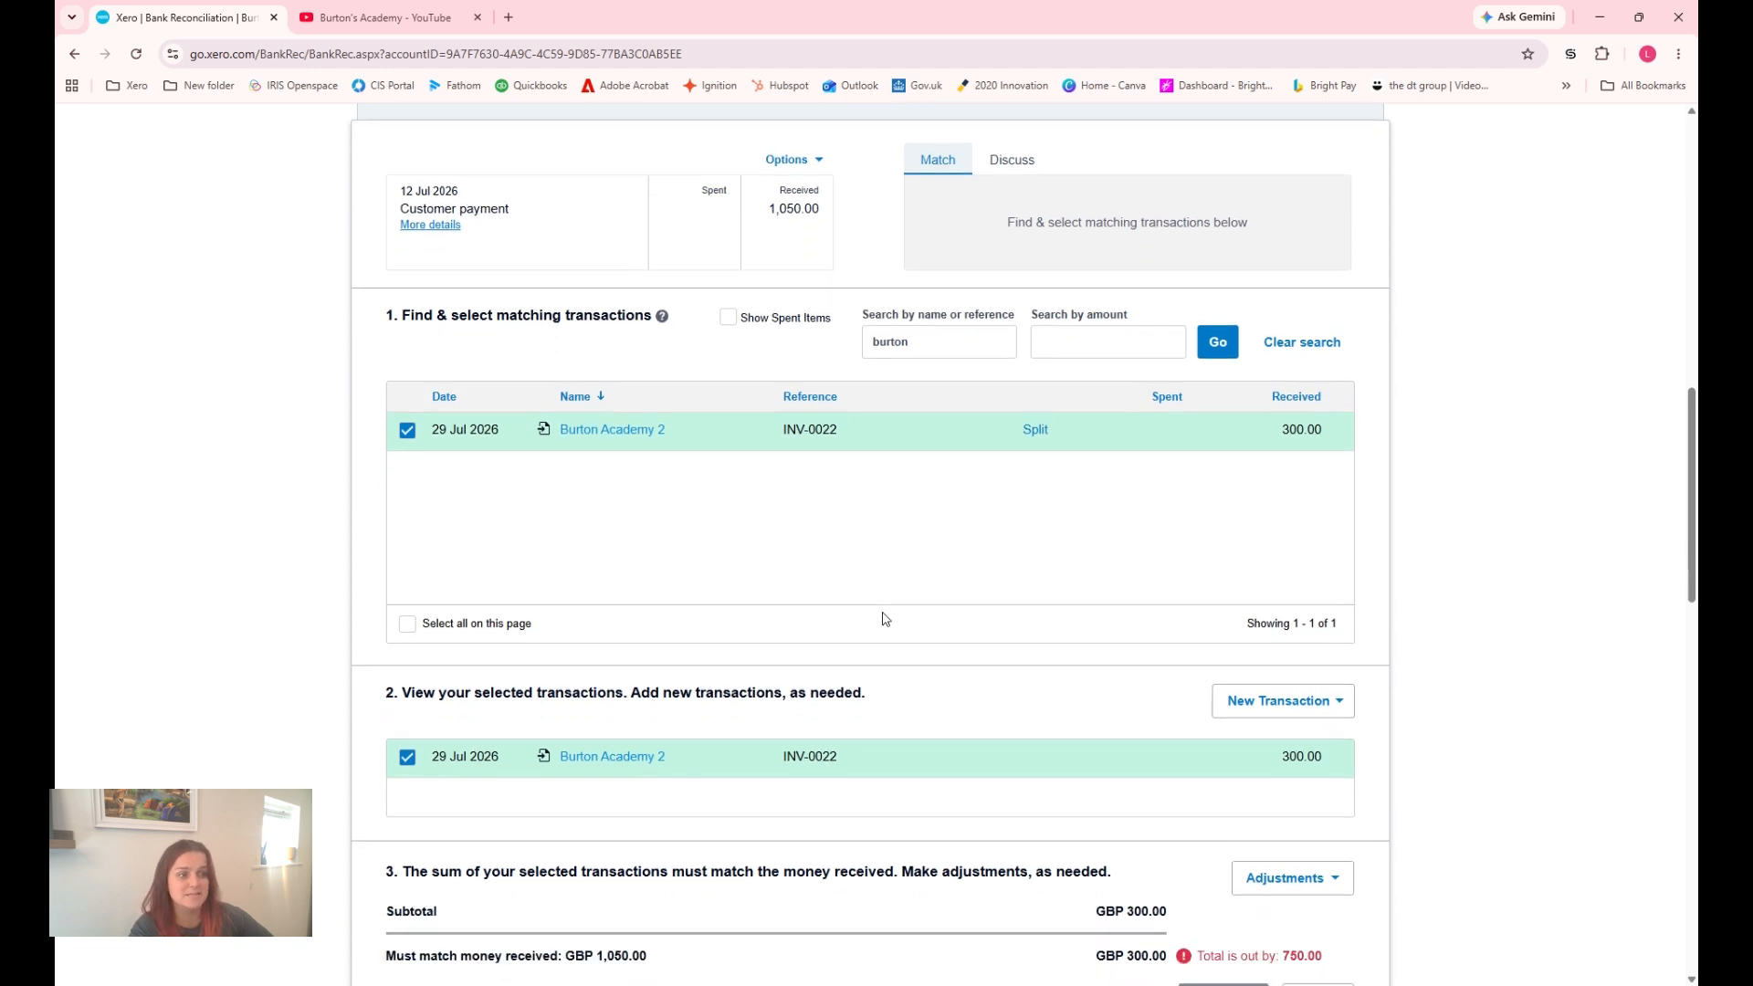
{"action": "scroll", "coordinate": [1059, 637], "scroll_direction": "down", "scroll_amount": 1}
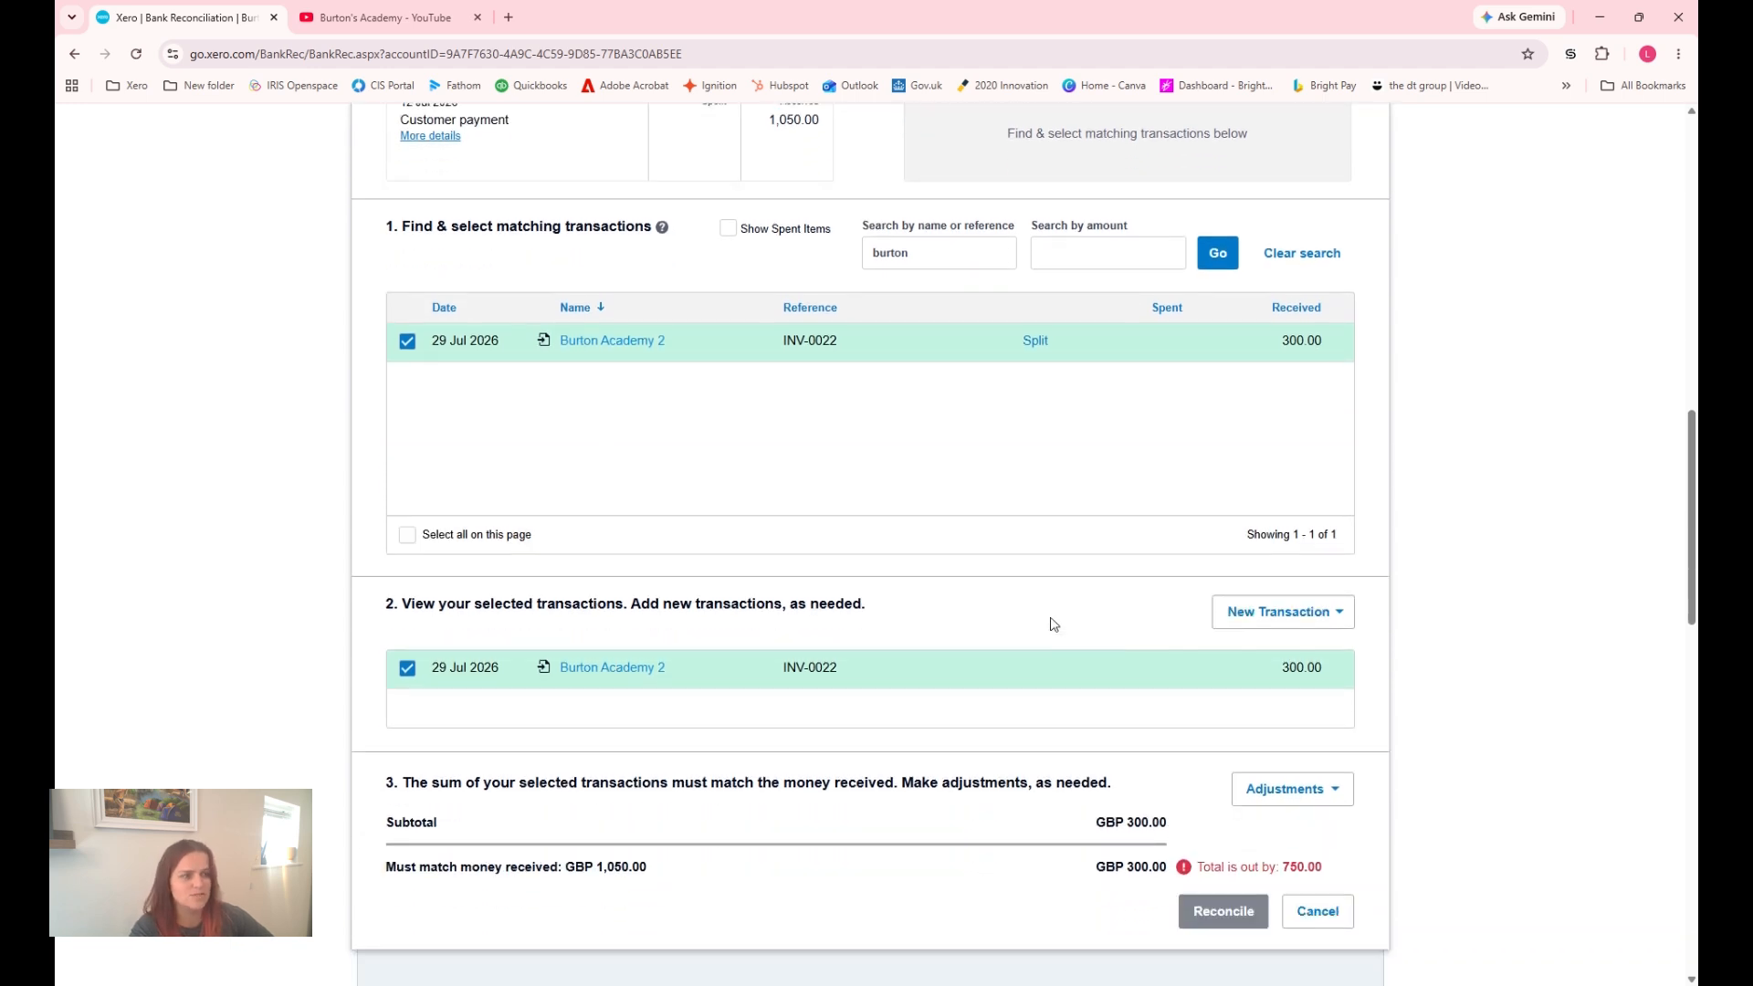
{"action": "left_click", "coordinate": [1282, 621]}
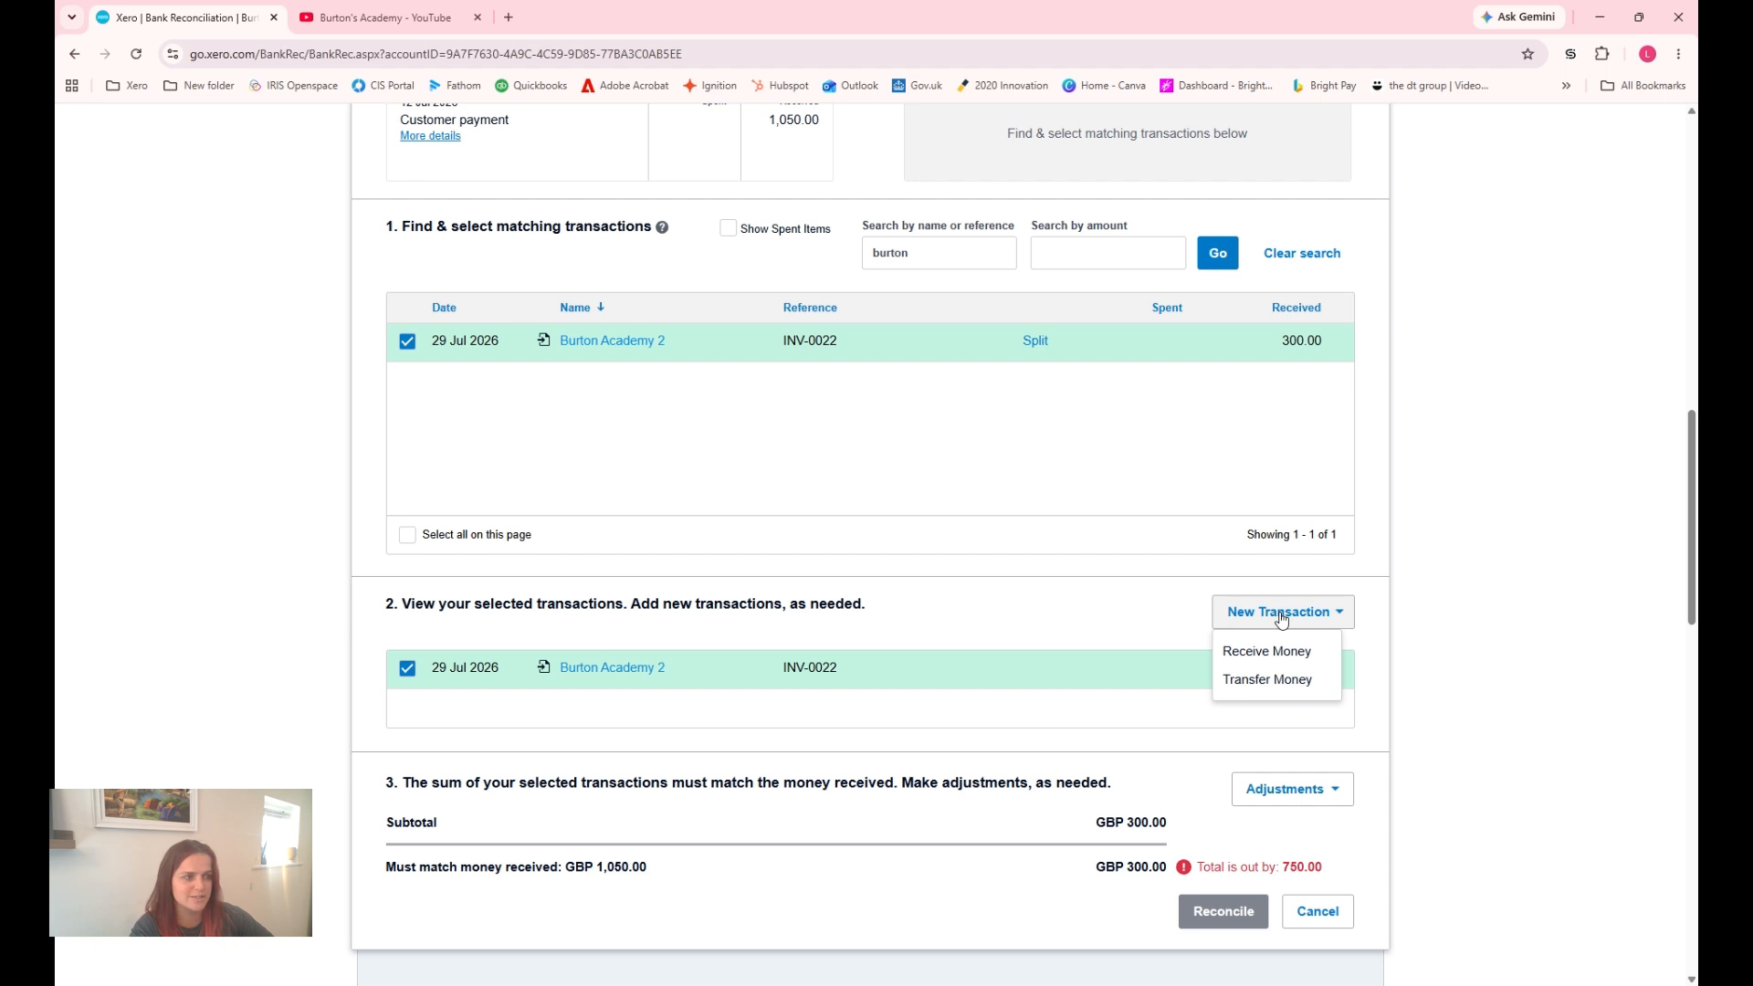
{"action": "left_click", "coordinate": [1296, 652]}
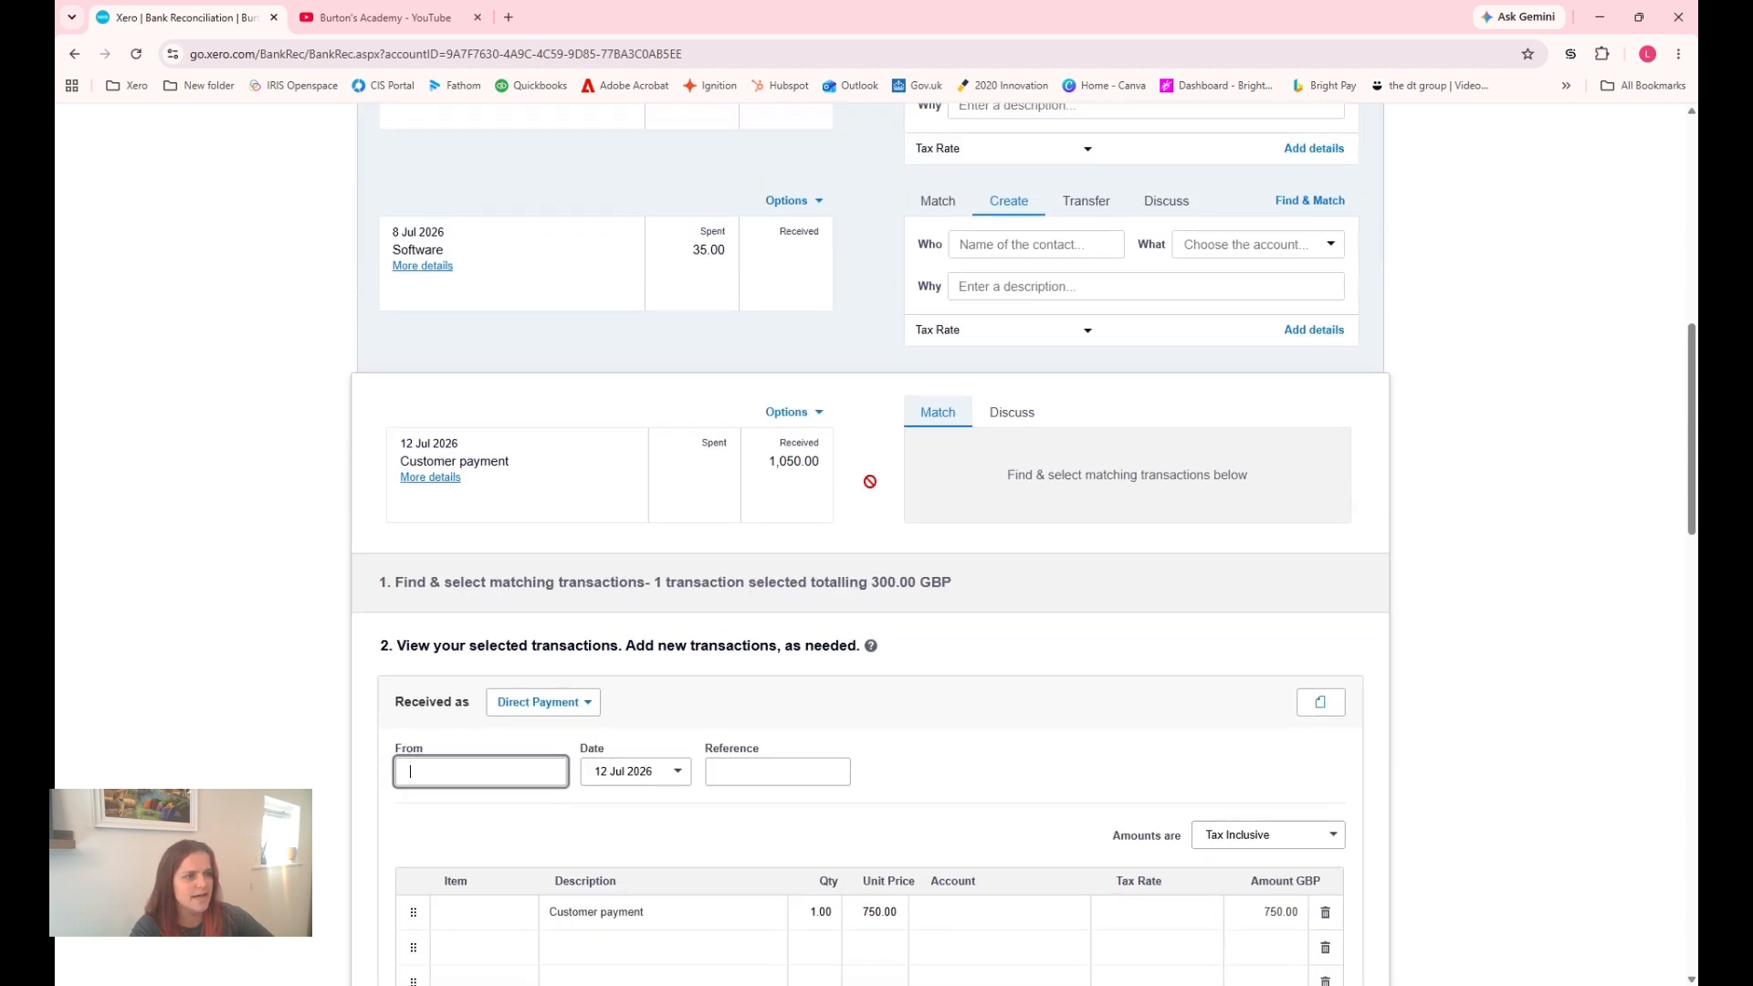
{"action": "left_click", "coordinate": [584, 538]}
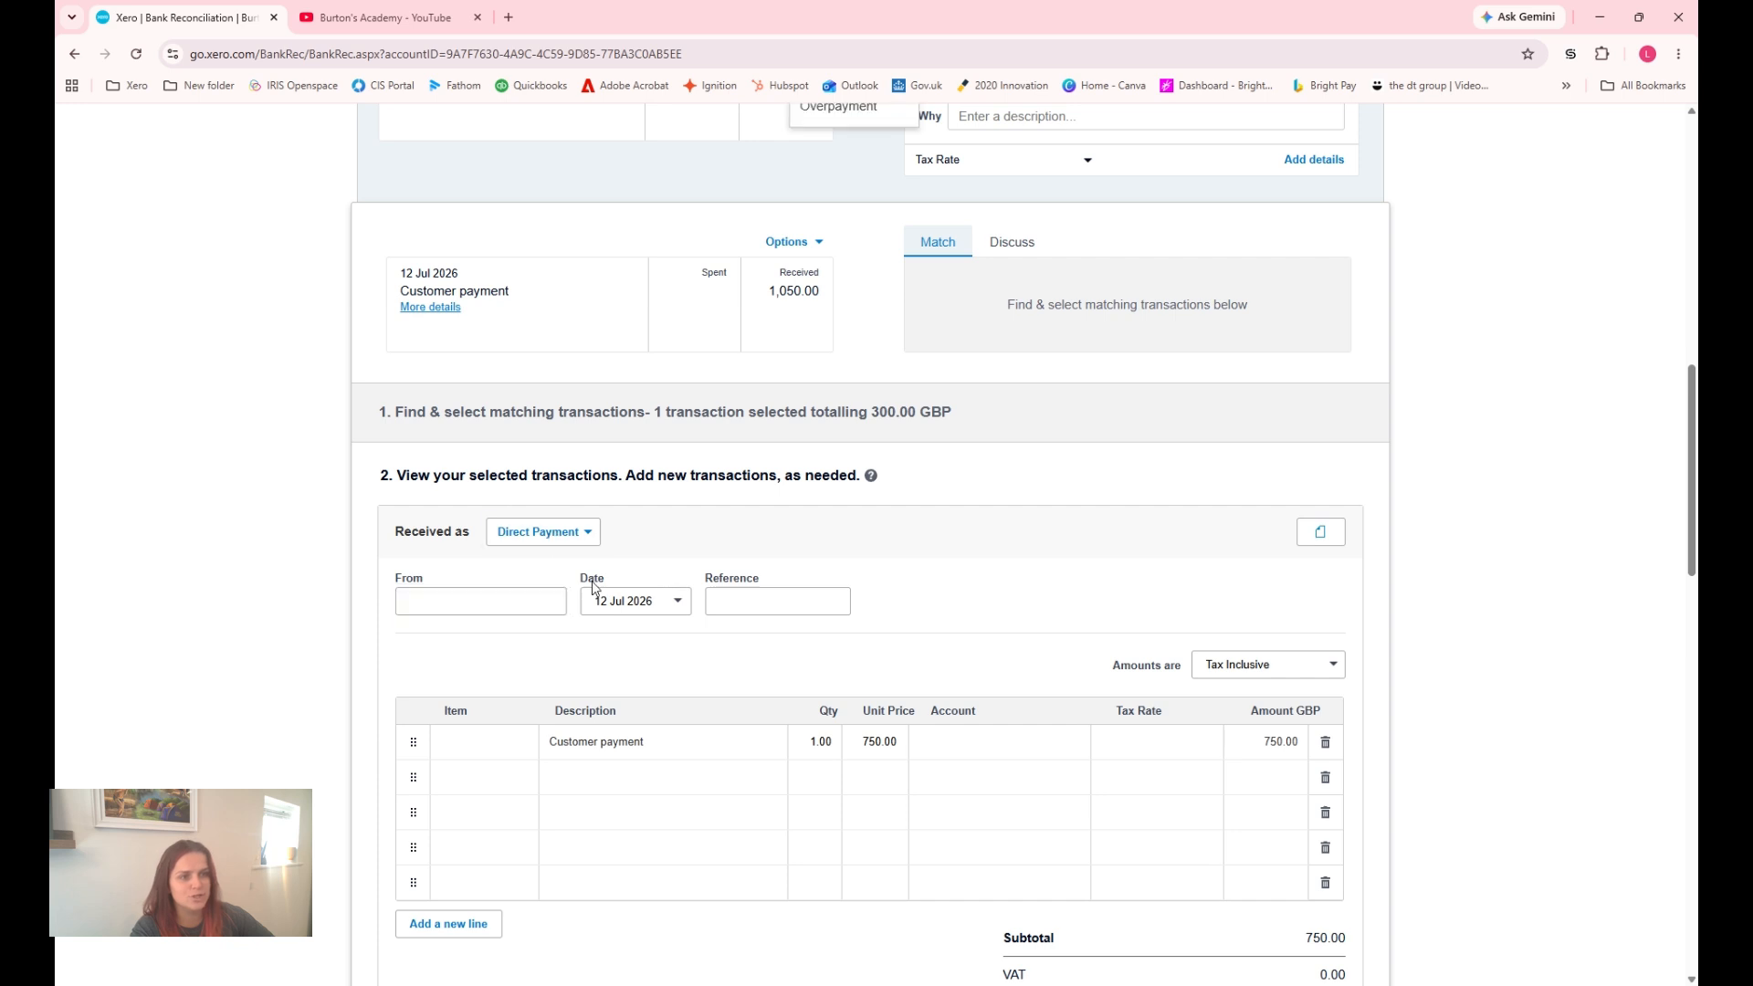
{"action": "left_click", "coordinate": [583, 537]}
{"action": "left_click", "coordinate": [552, 540]}
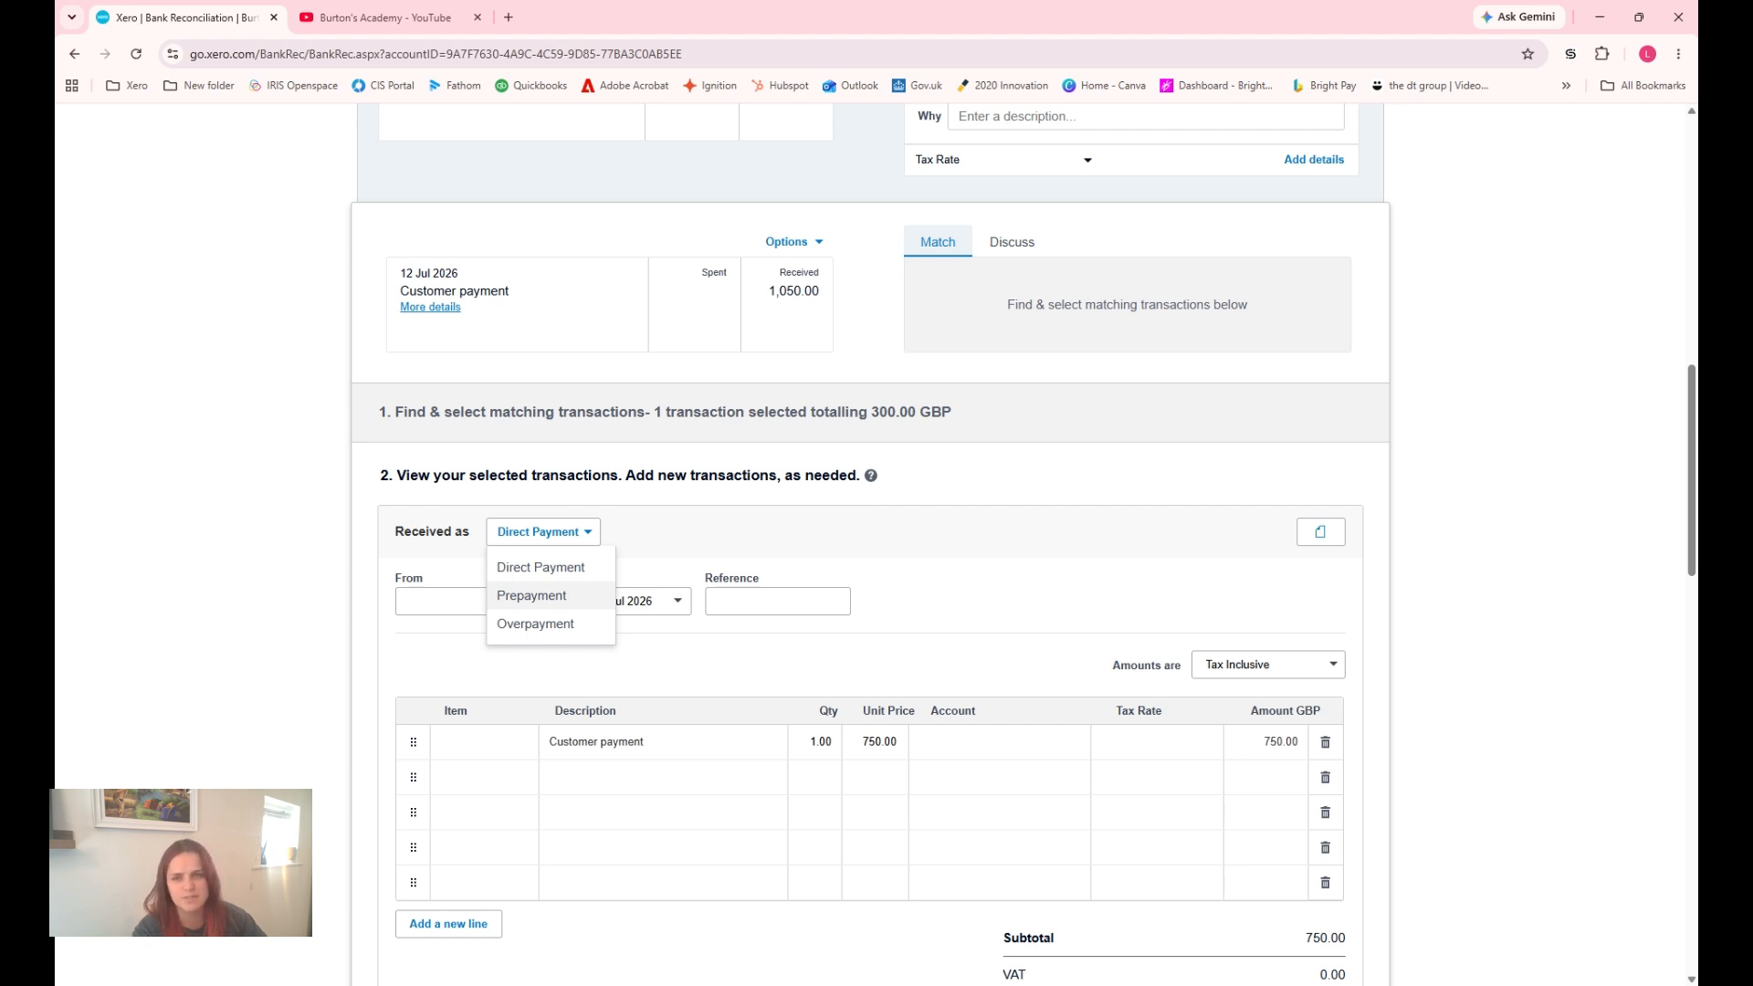
{"action": "left_click", "coordinate": [571, 623]}
- Save the overpayment as received from Burton Academy 2 and reconcile the customer payment against the two selected transactions
{"action": "type", "text": "burtn"}
{"action": "key", "text": "BackSpace"}
{"action": "type", "text": "on"}
{"action": "left_click", "coordinate": [521, 652]}
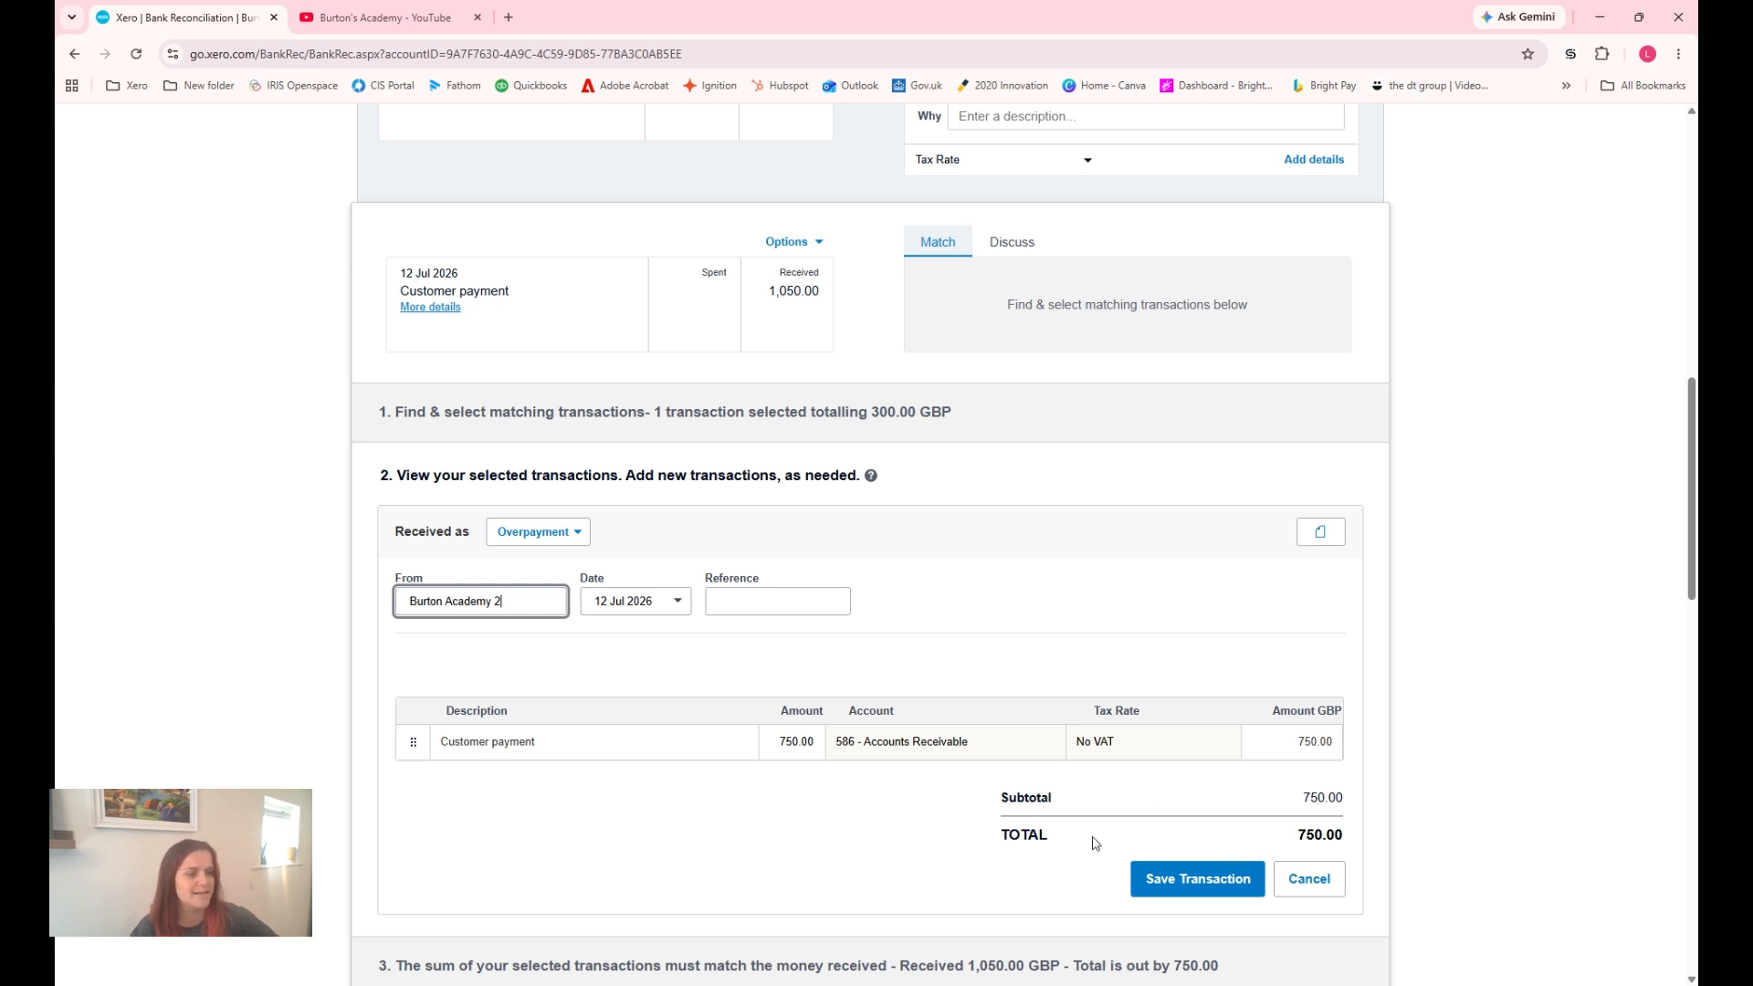
{"action": "left_click", "coordinate": [1163, 879]}
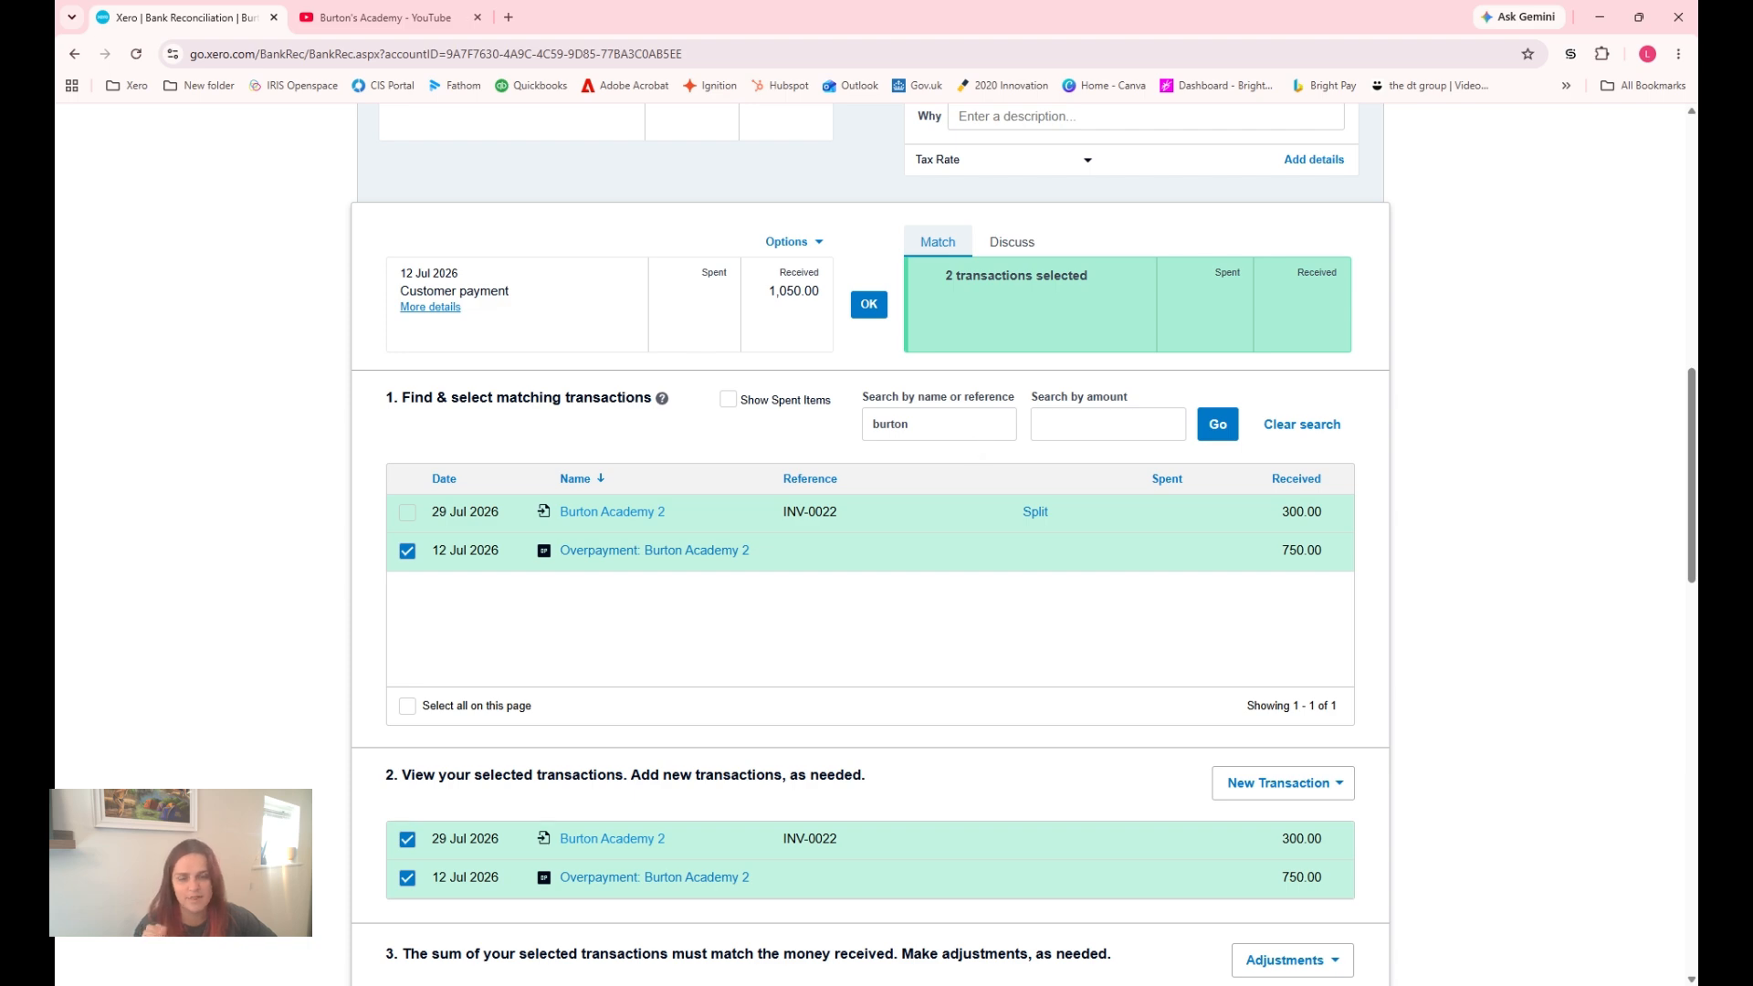
{"action": "left_click", "coordinate": [869, 308]}
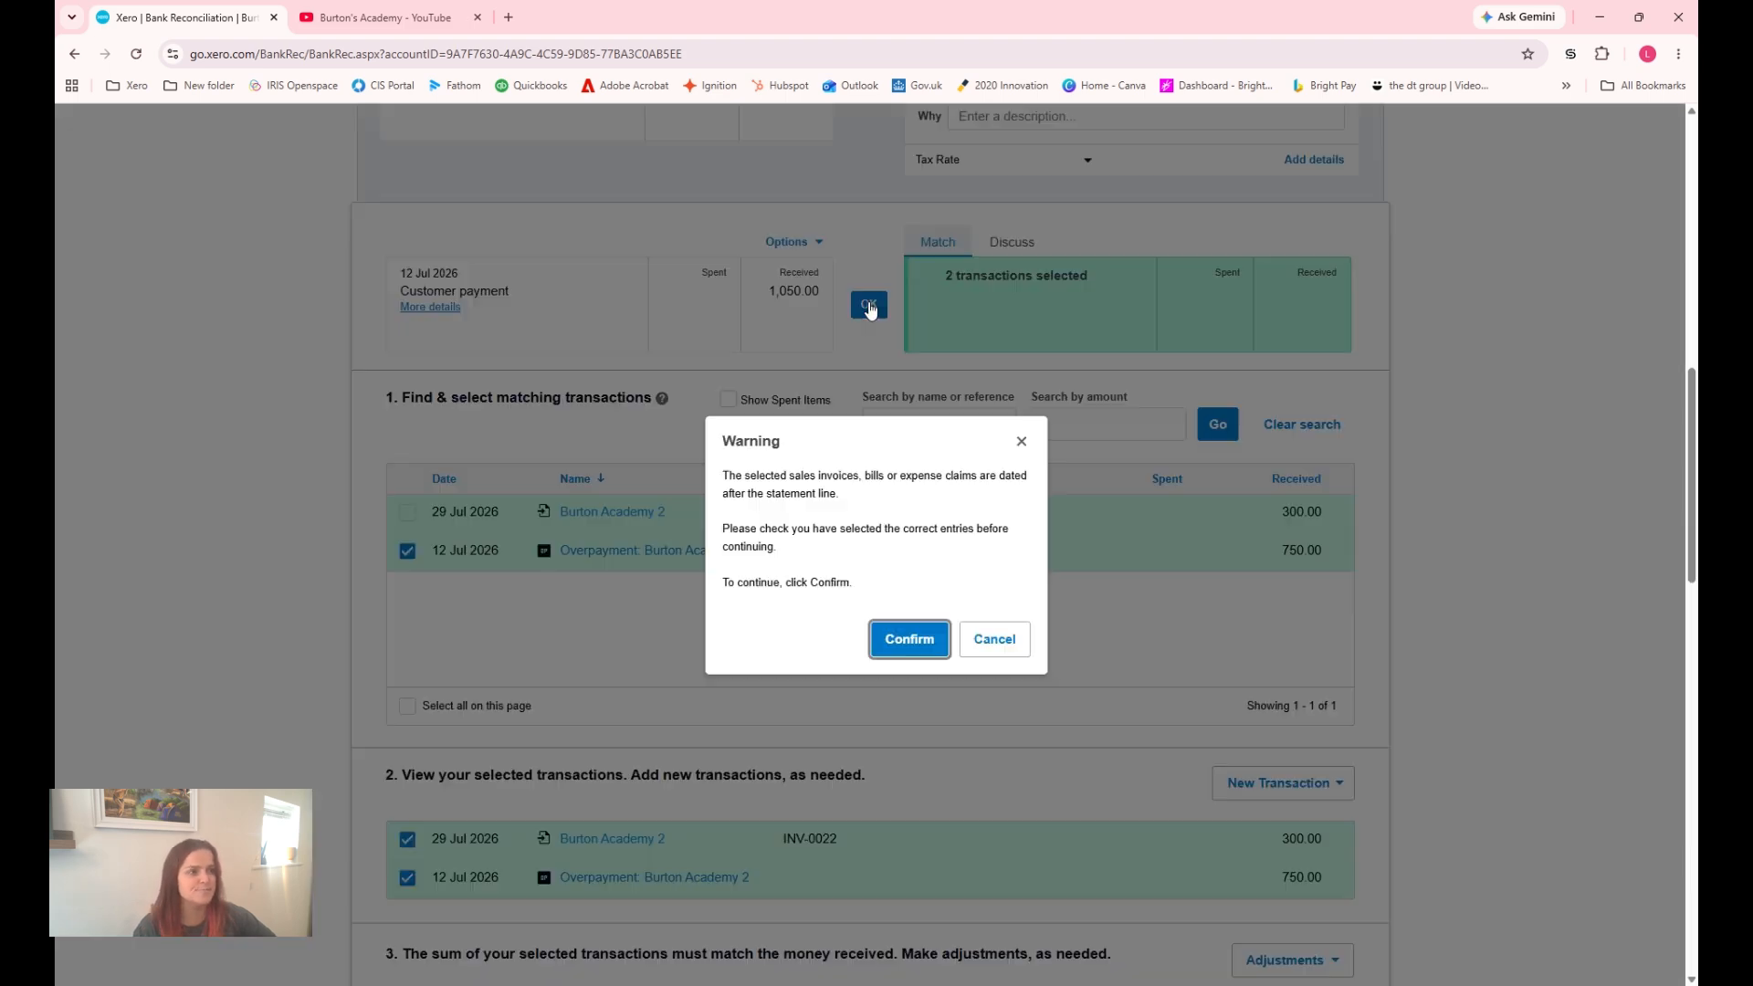
{"action": "left_click", "coordinate": [911, 638]}
- Open the sales invoices and show only those awaiting payment
{"action": "scroll", "coordinate": [849, 458], "scroll_direction": "up", "scroll_amount": 10}
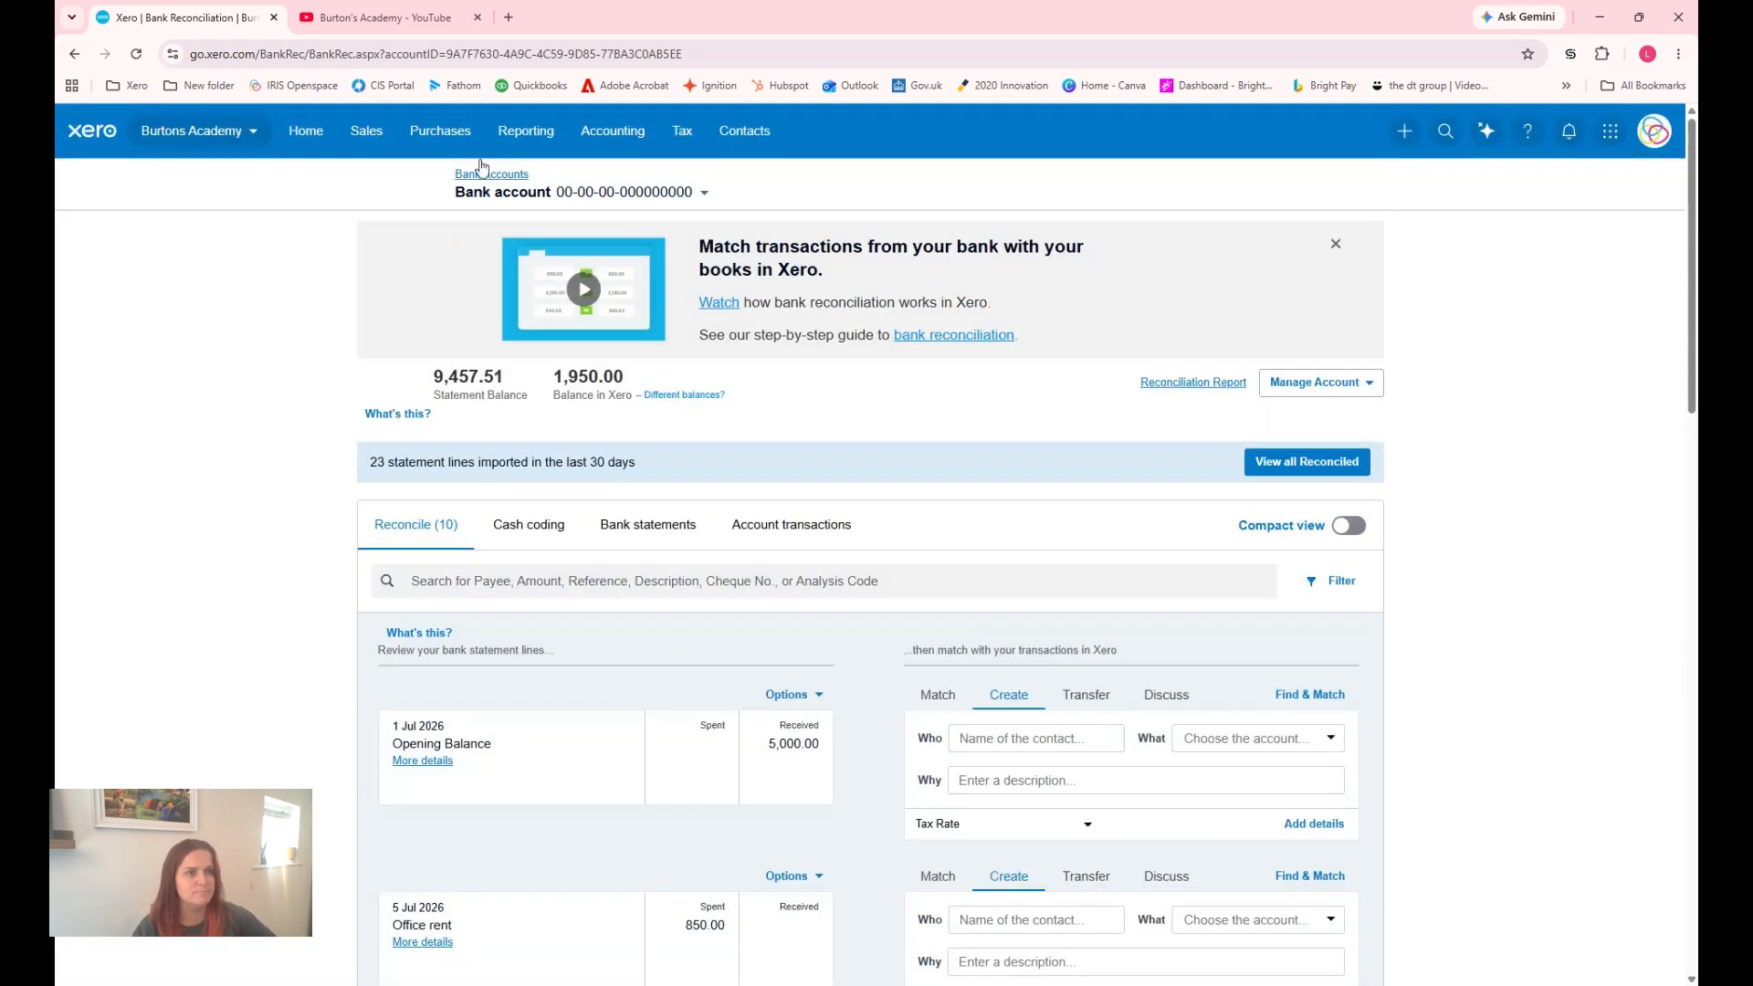
{"action": "left_click", "coordinate": [366, 131]}
{"action": "left_click", "coordinate": [388, 225]}
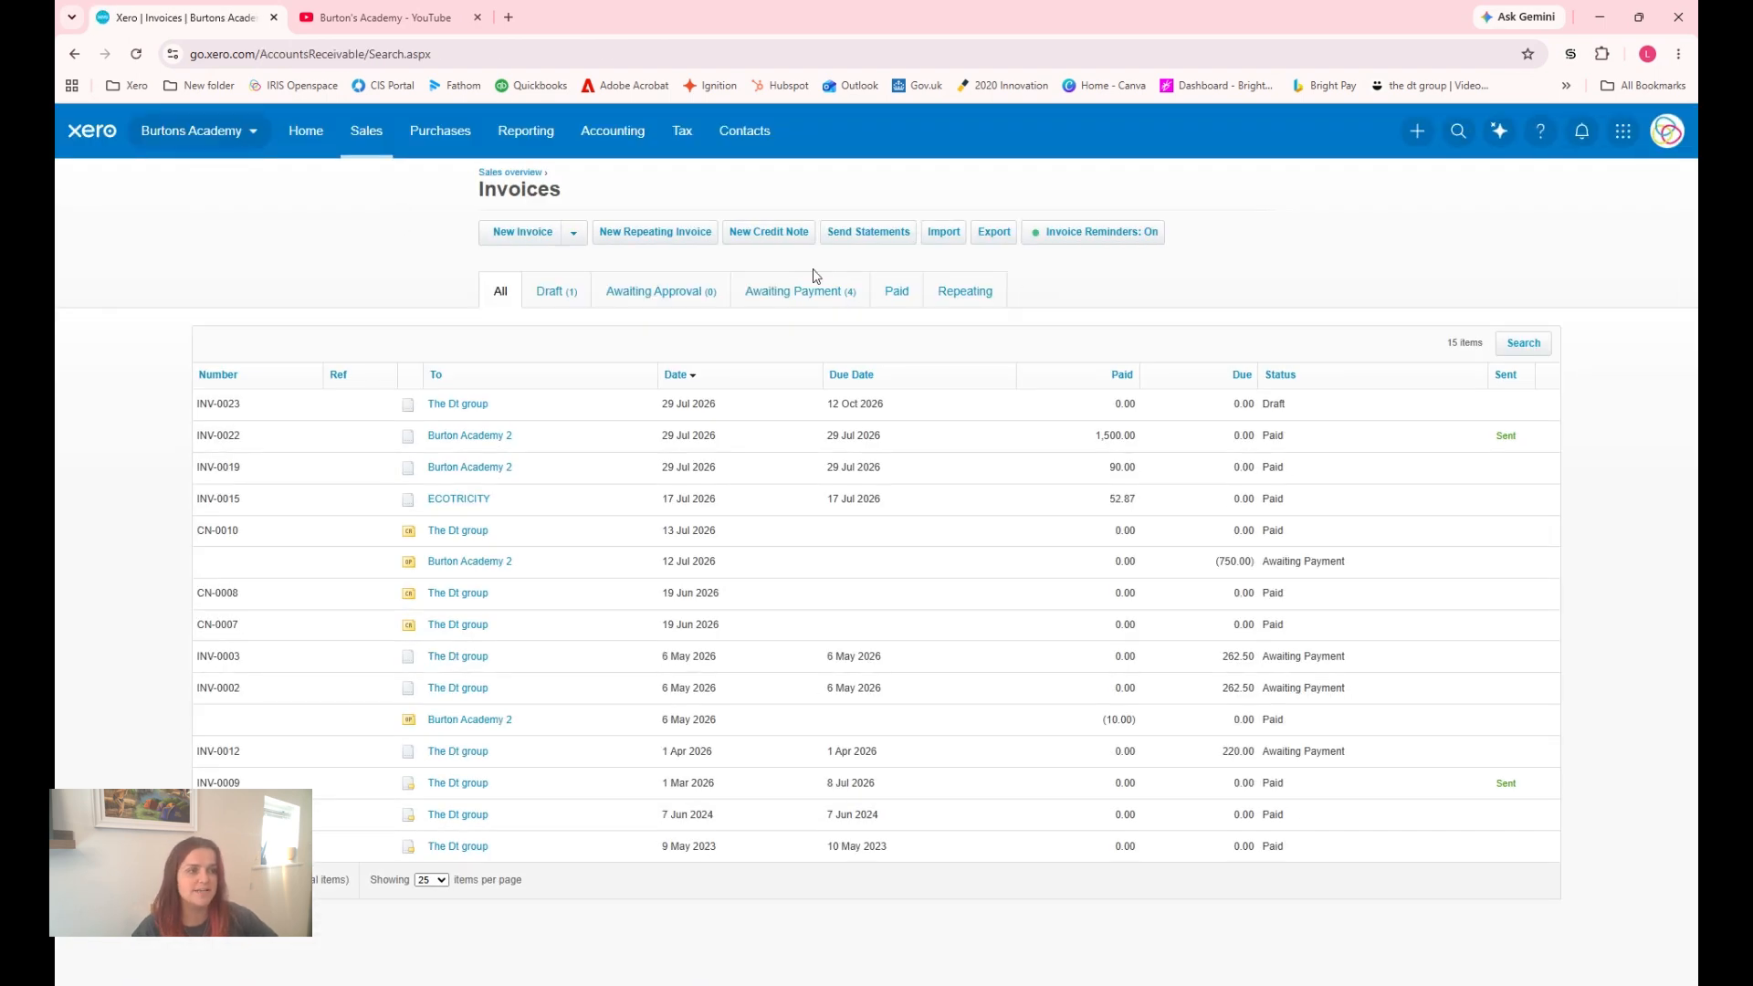
{"action": "left_click", "coordinate": [817, 291]}
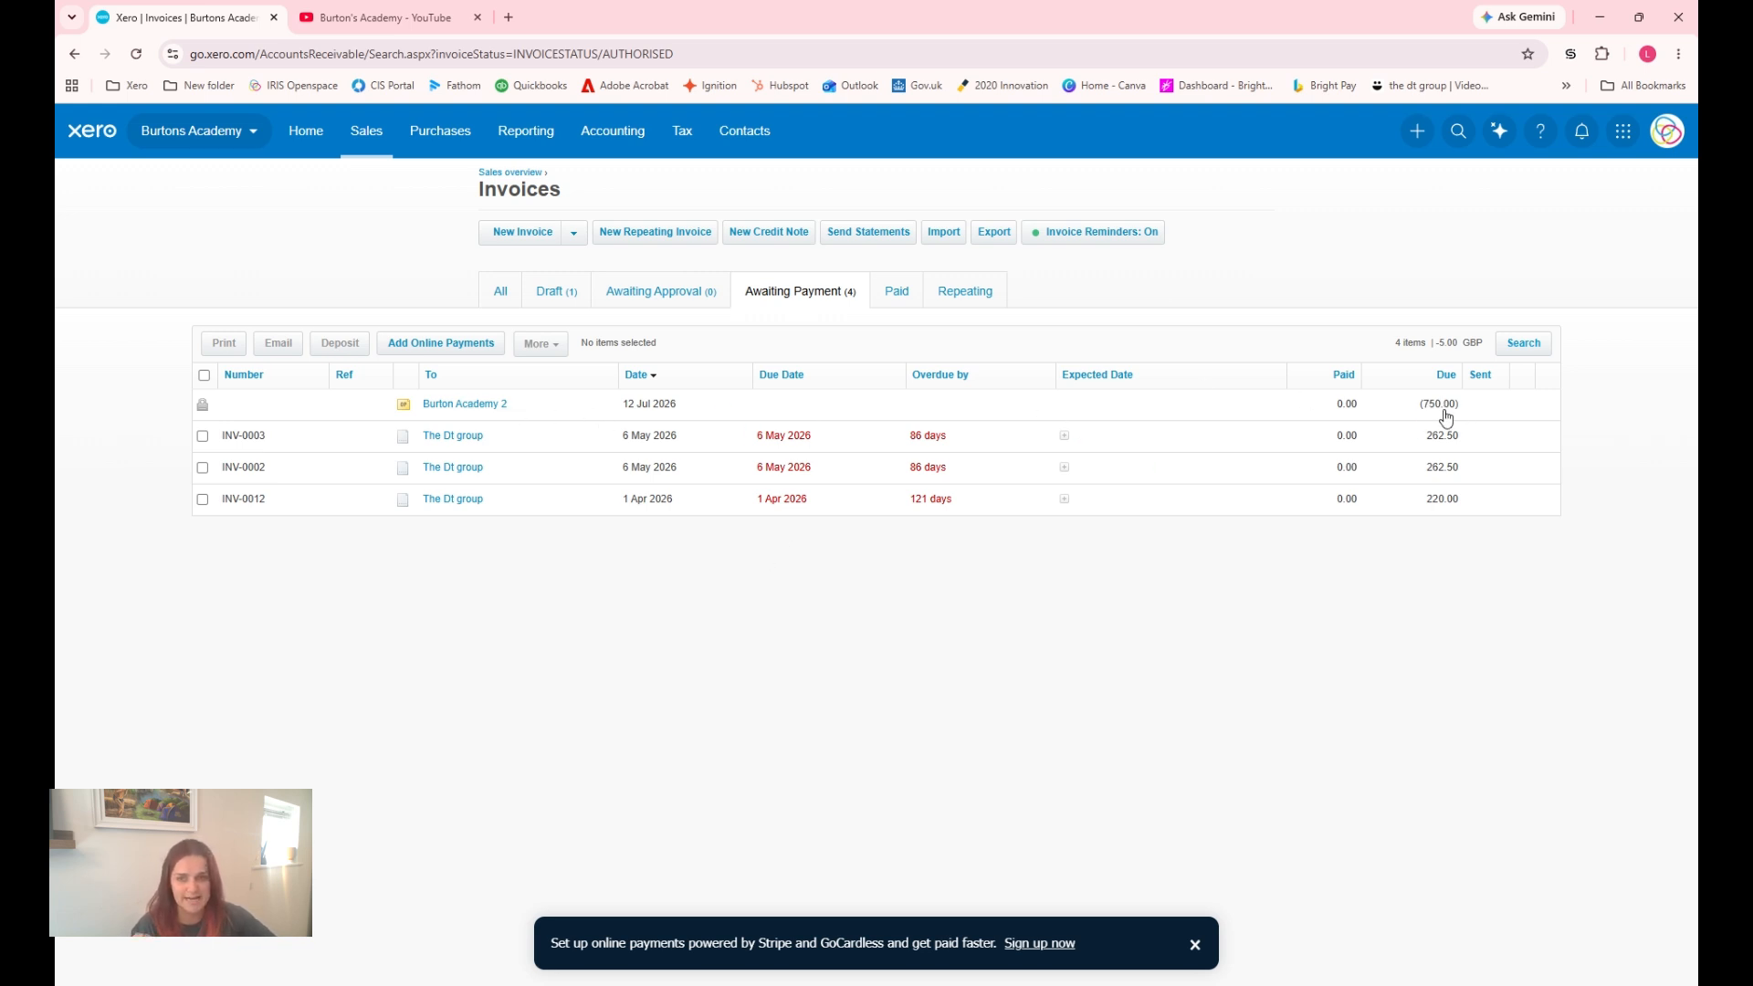
- Create a new invoice for Burton Academy 2 with a Content Creation line, quantity 1 at a price of 750
{"action": "left_click", "coordinate": [520, 235]}
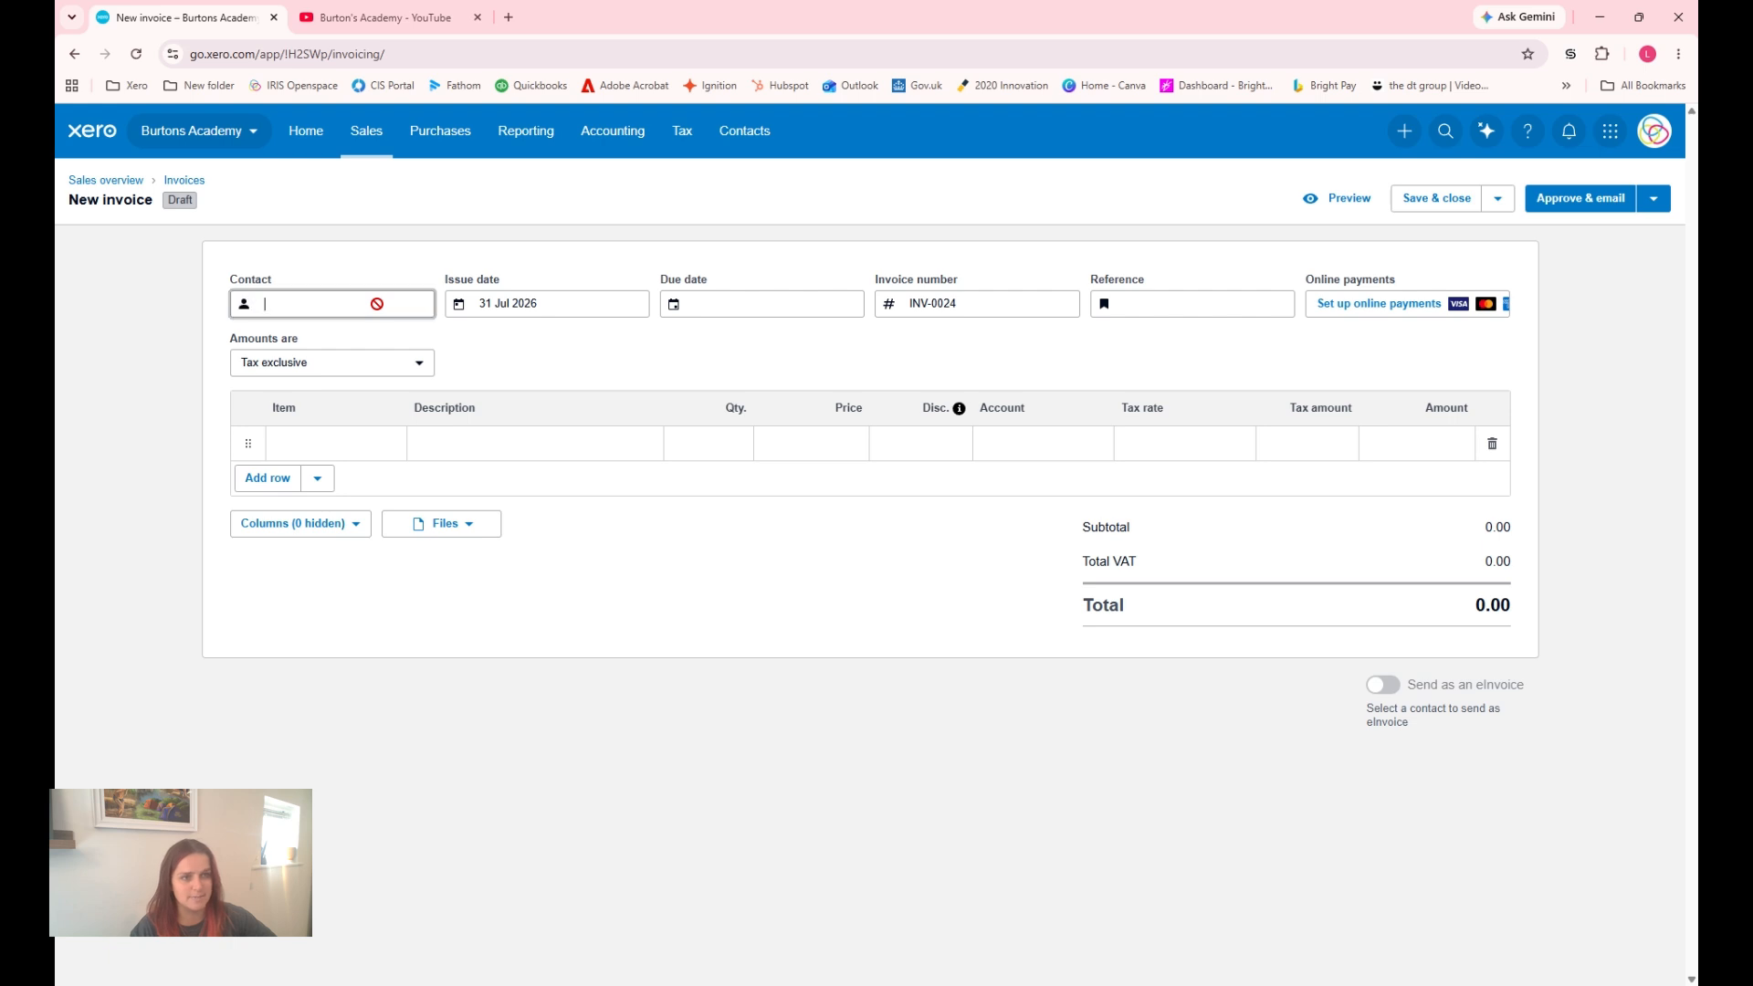
{"action": "type", "text": "burton"}
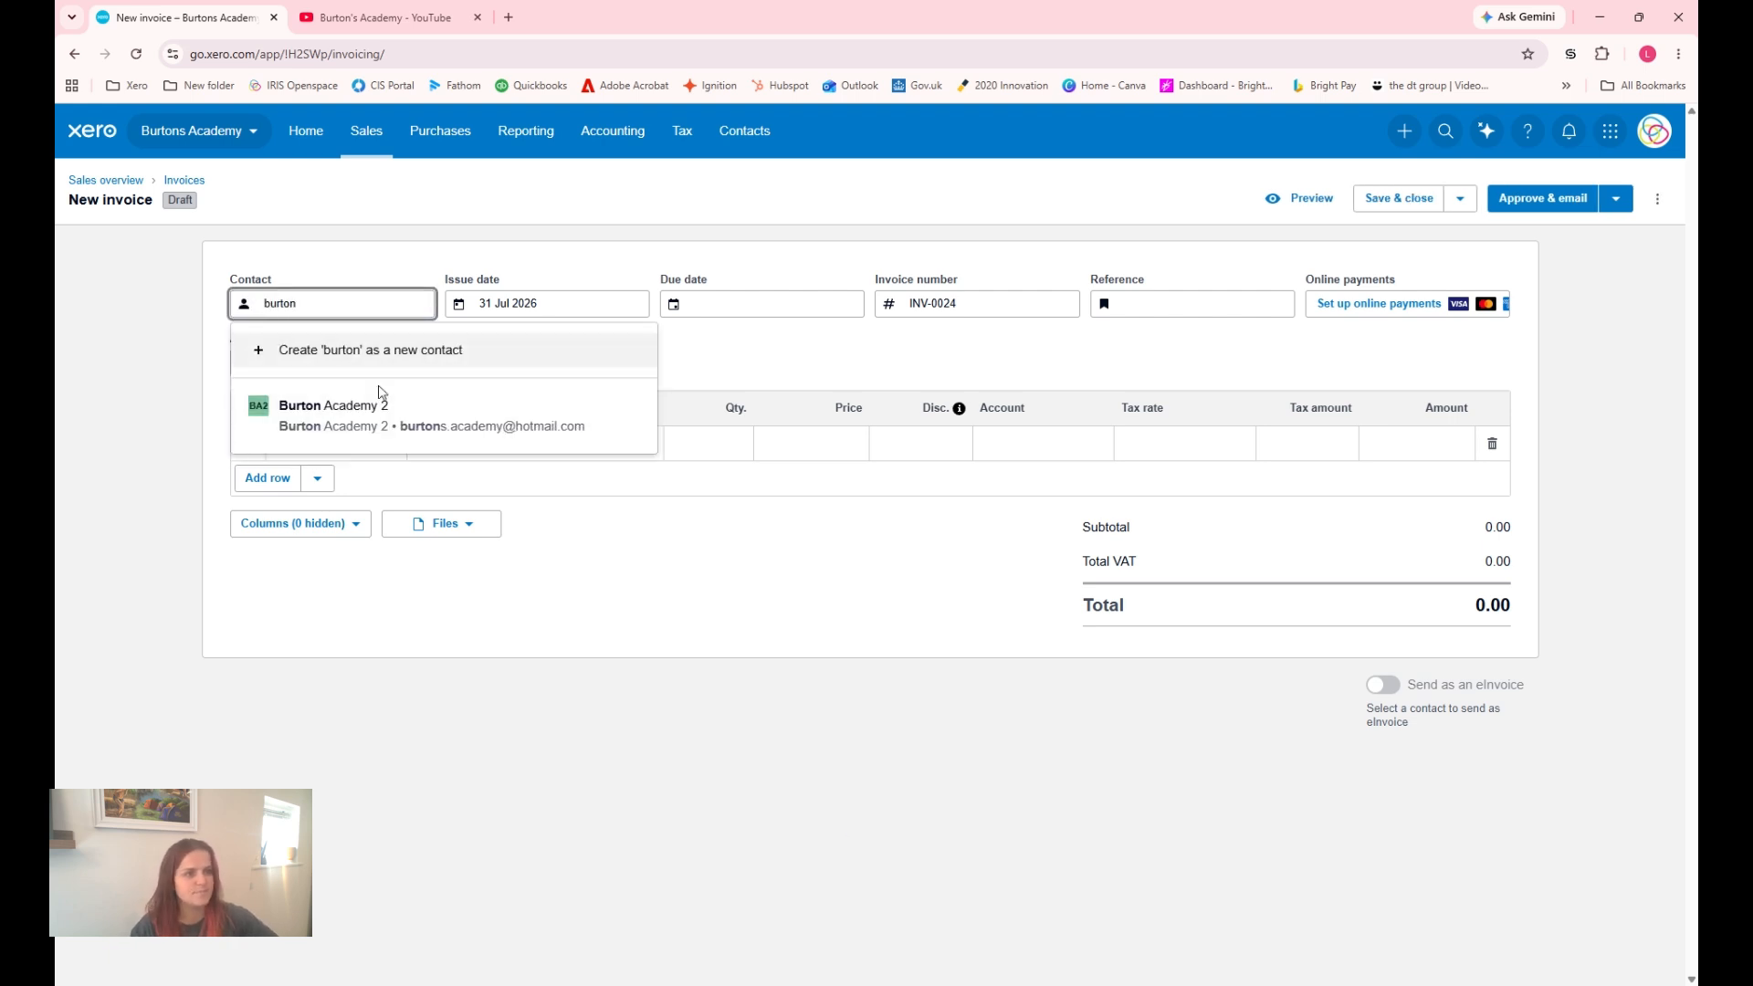
{"action": "left_click", "coordinate": [382, 402]}
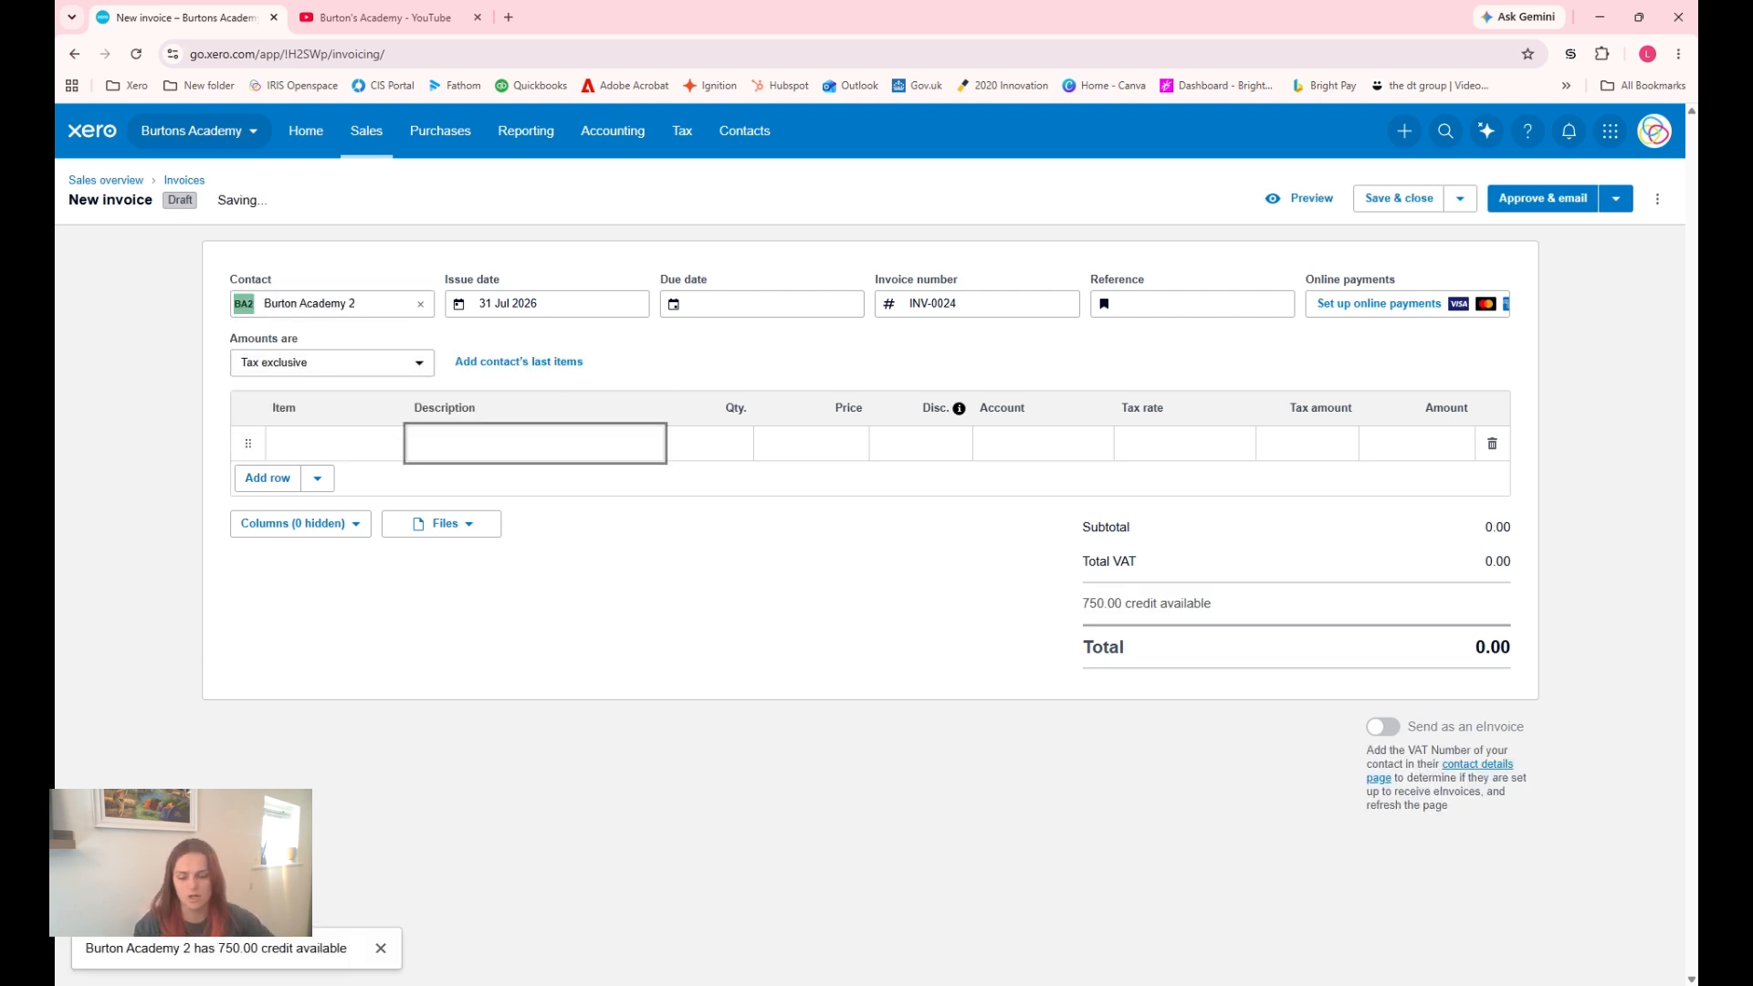
{"action": "type", "text": "Content "}
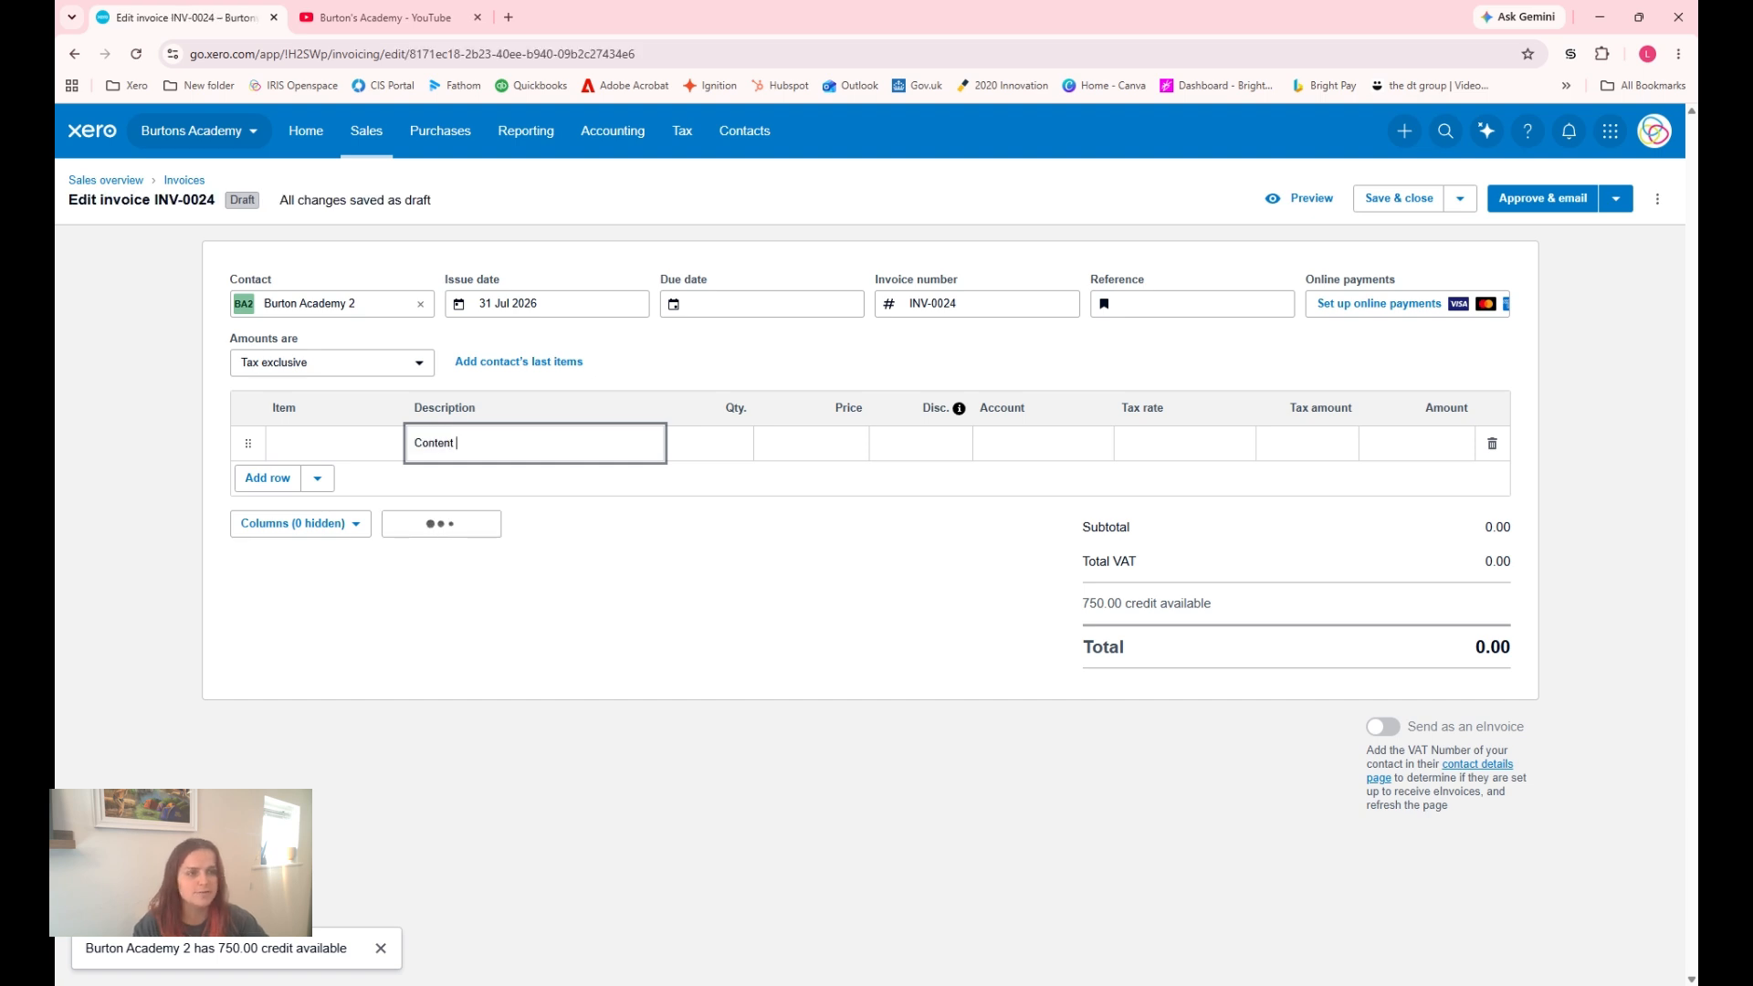
{"action": "type", "text": "Creation"}
{"action": "key", "text": "Tab"}
{"action": "type", "text": "1"}
{"action": "key", "text": "Tab"}
{"action": "type", "text": "750"}
{"action": "key", "text": "Tab"}
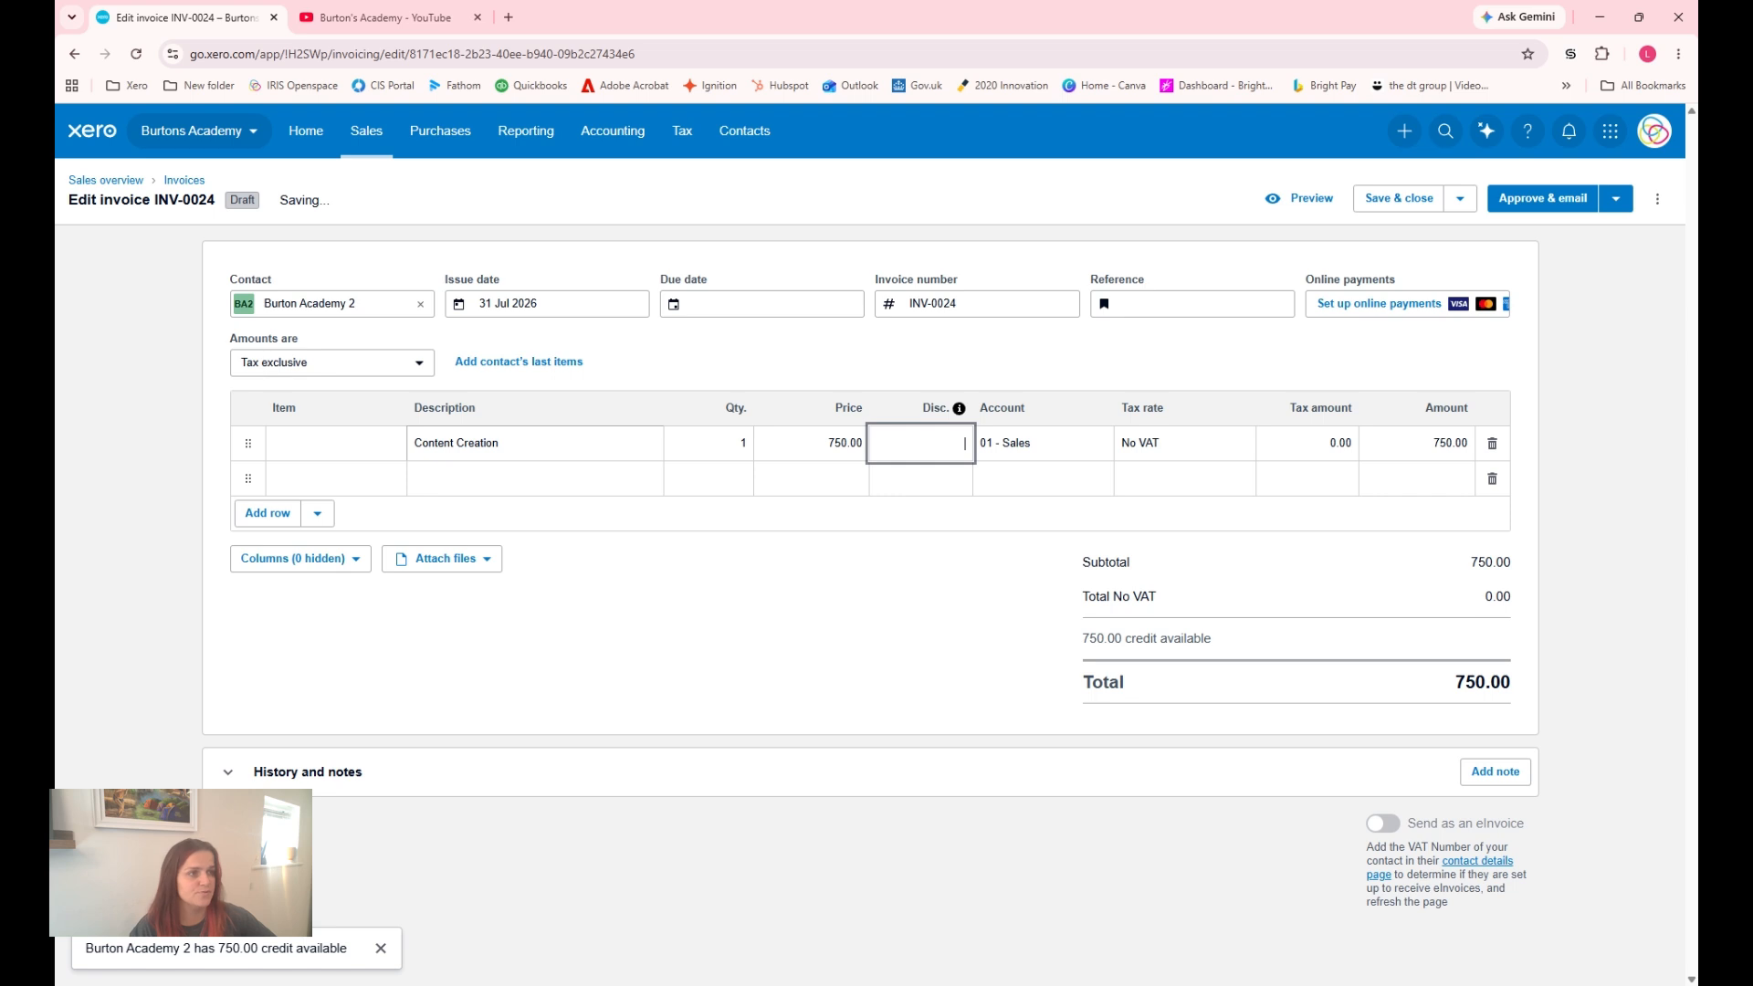
- Set the new invoice's due date to 31 Jul 2026 and approve it without emailing
{"action": "left_click", "coordinate": [762, 303]}
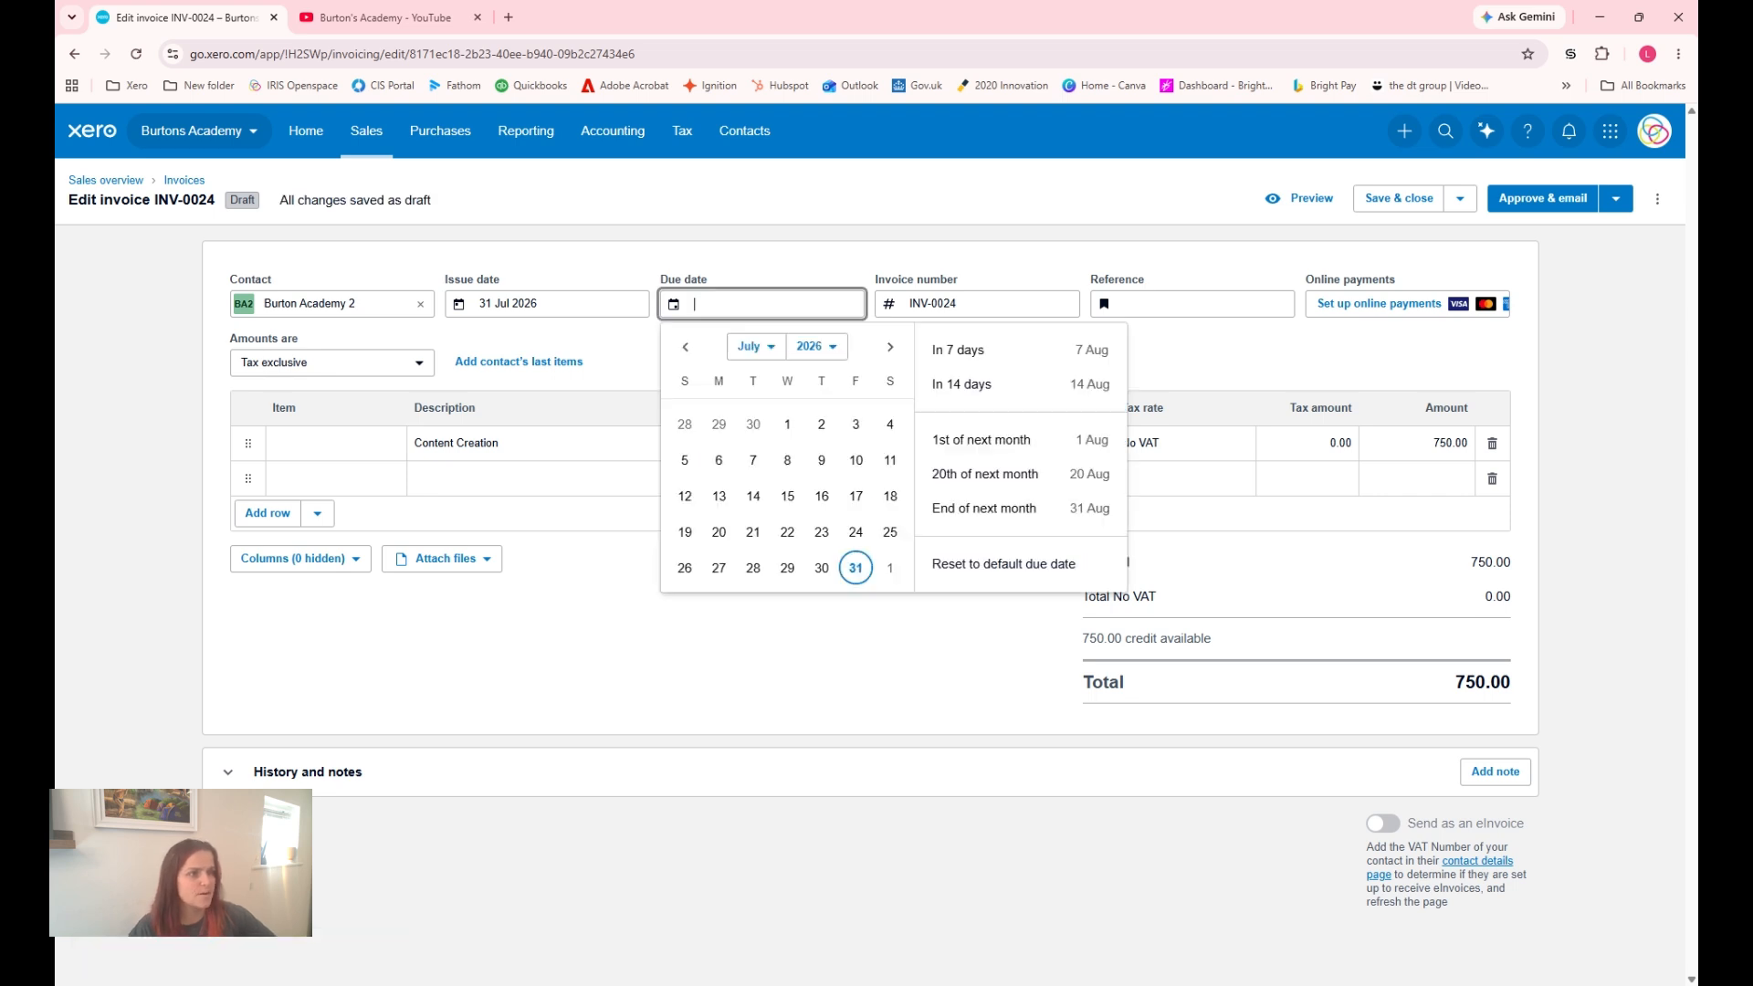
{"action": "left_click", "coordinate": [853, 569]}
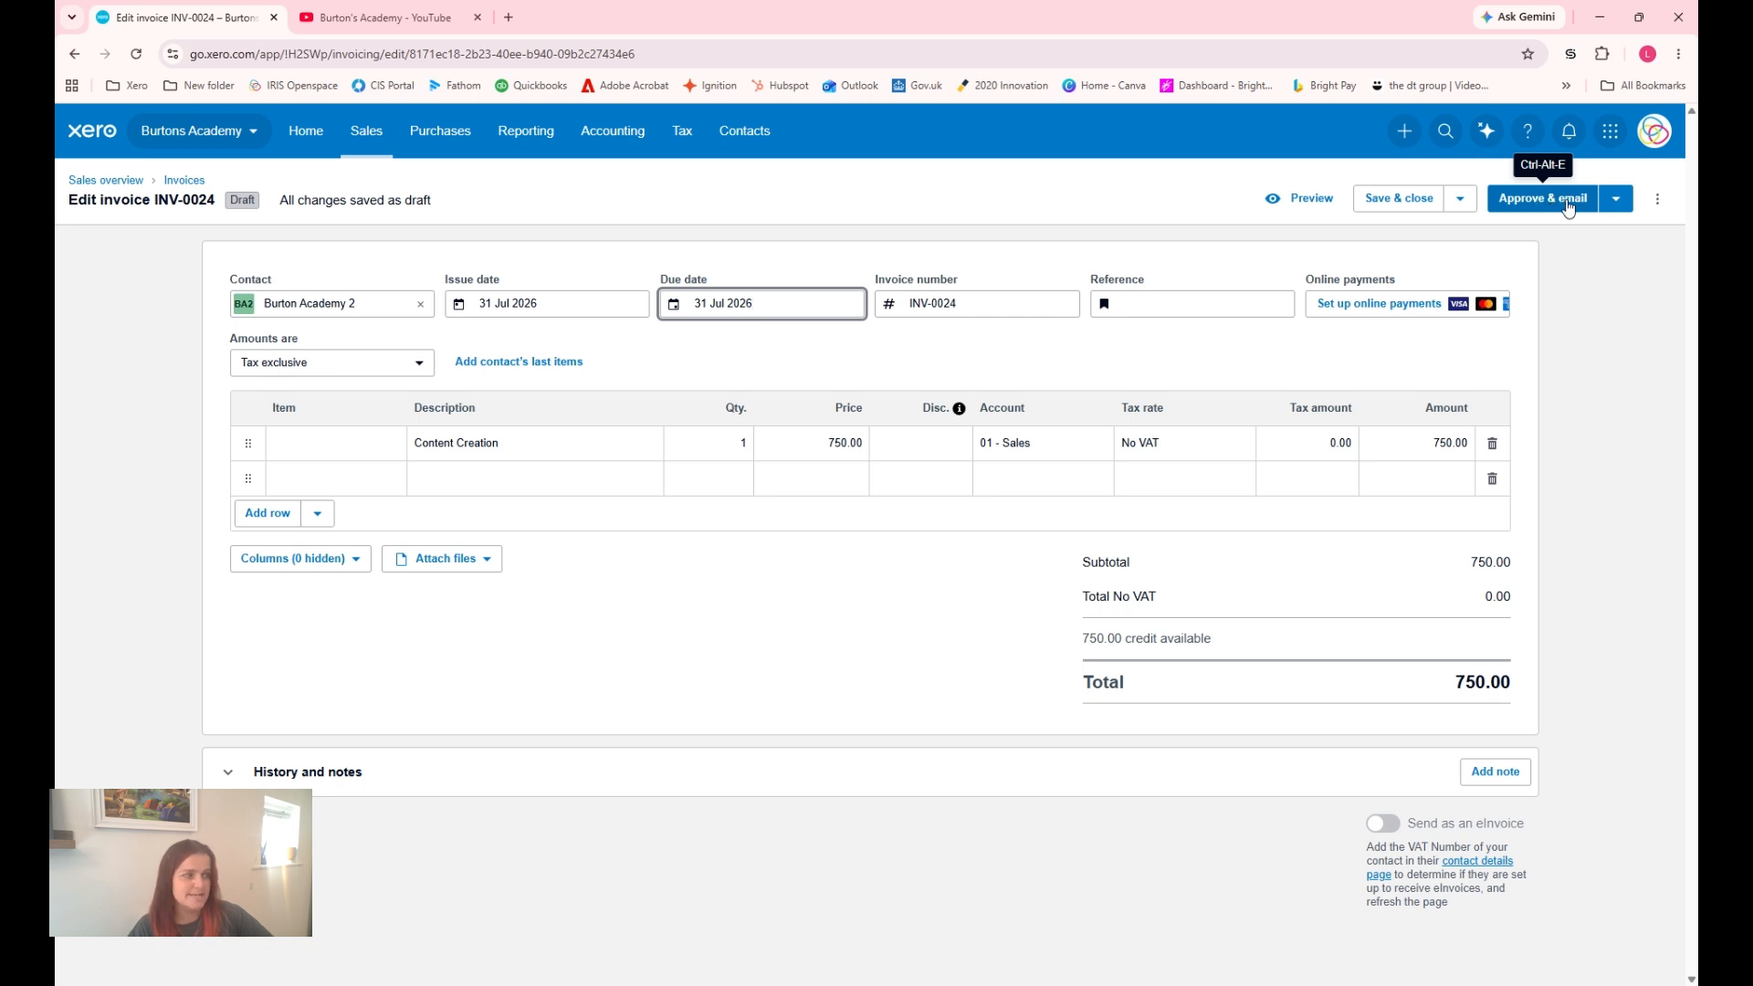
{"action": "left_click", "coordinate": [1616, 198]}
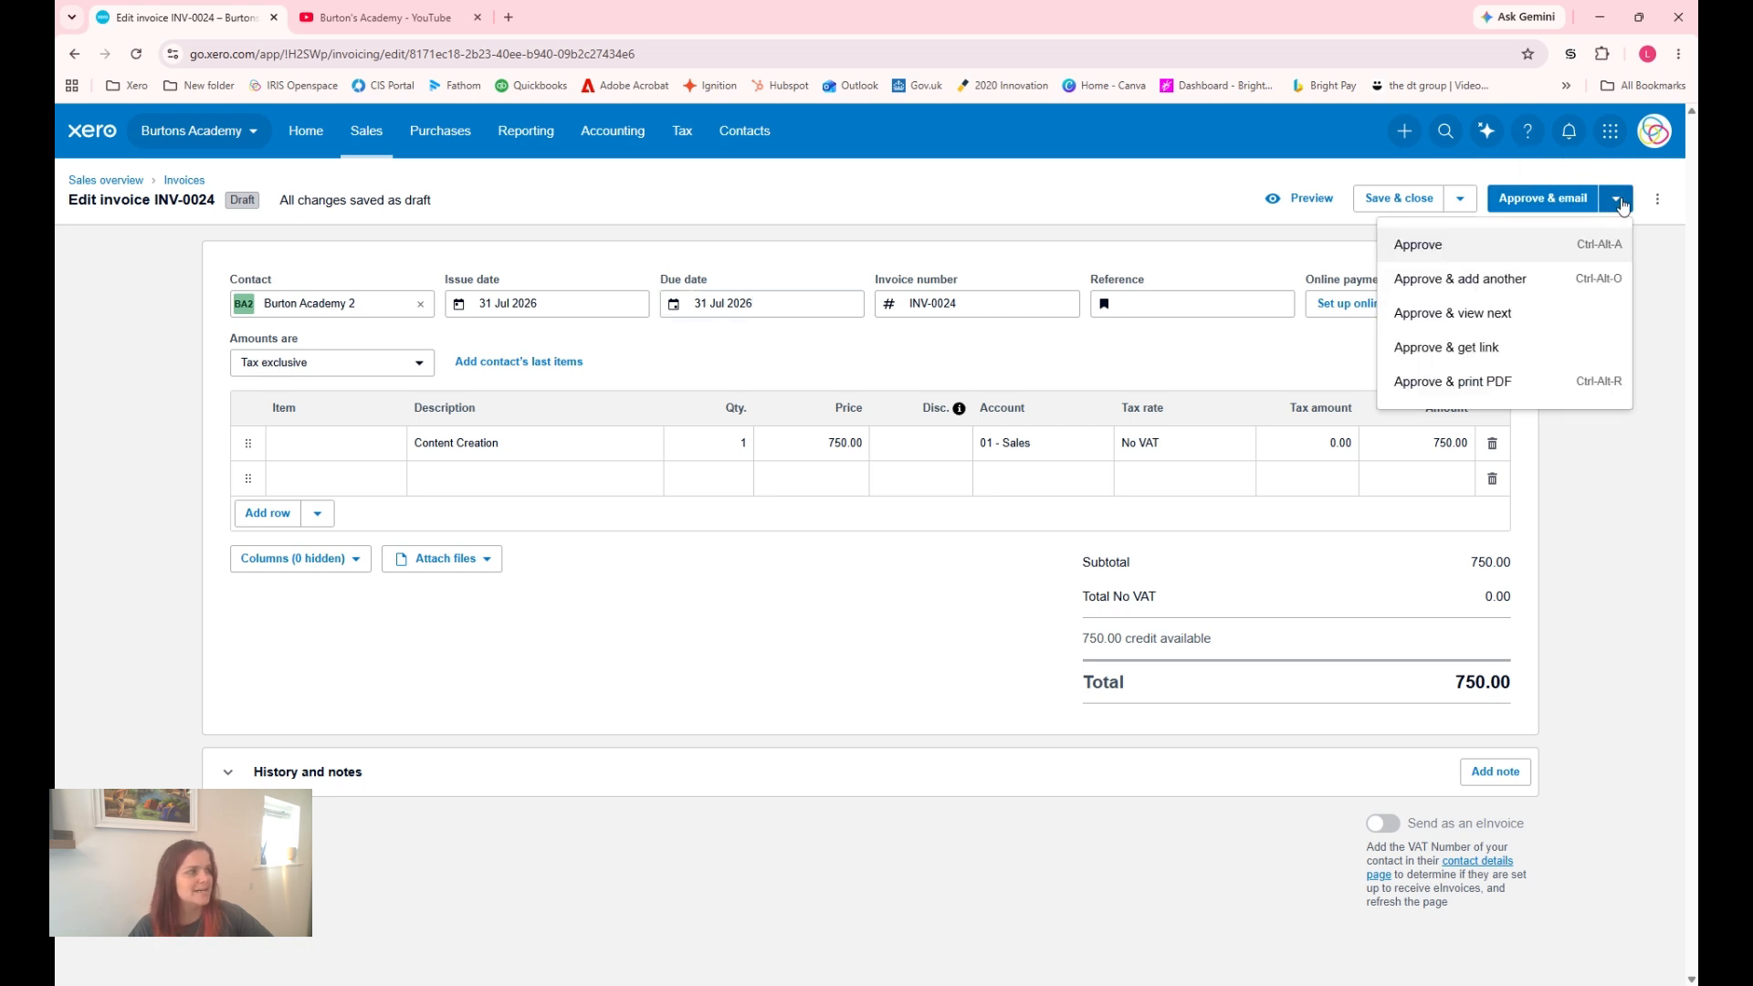
{"action": "left_click", "coordinate": [1449, 255]}
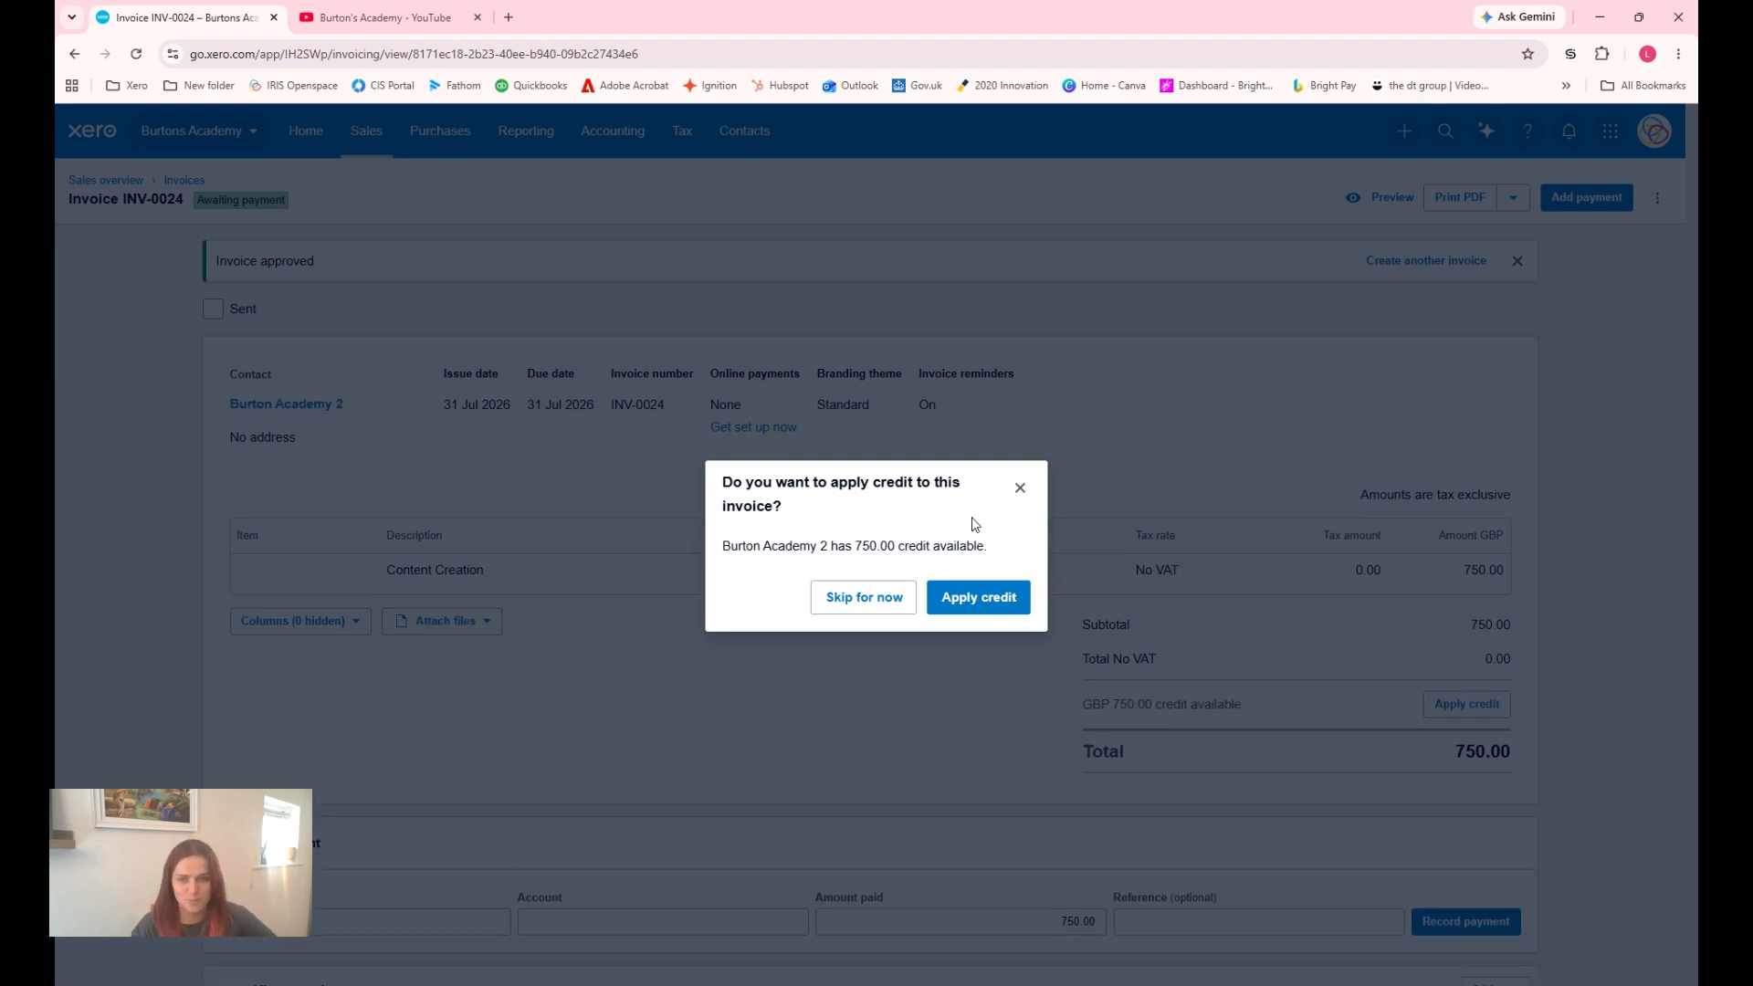
- Apply 750 of Burton Academy 2's overpayment credit to the approved invoice
{"action": "left_click", "coordinate": [1008, 598]}
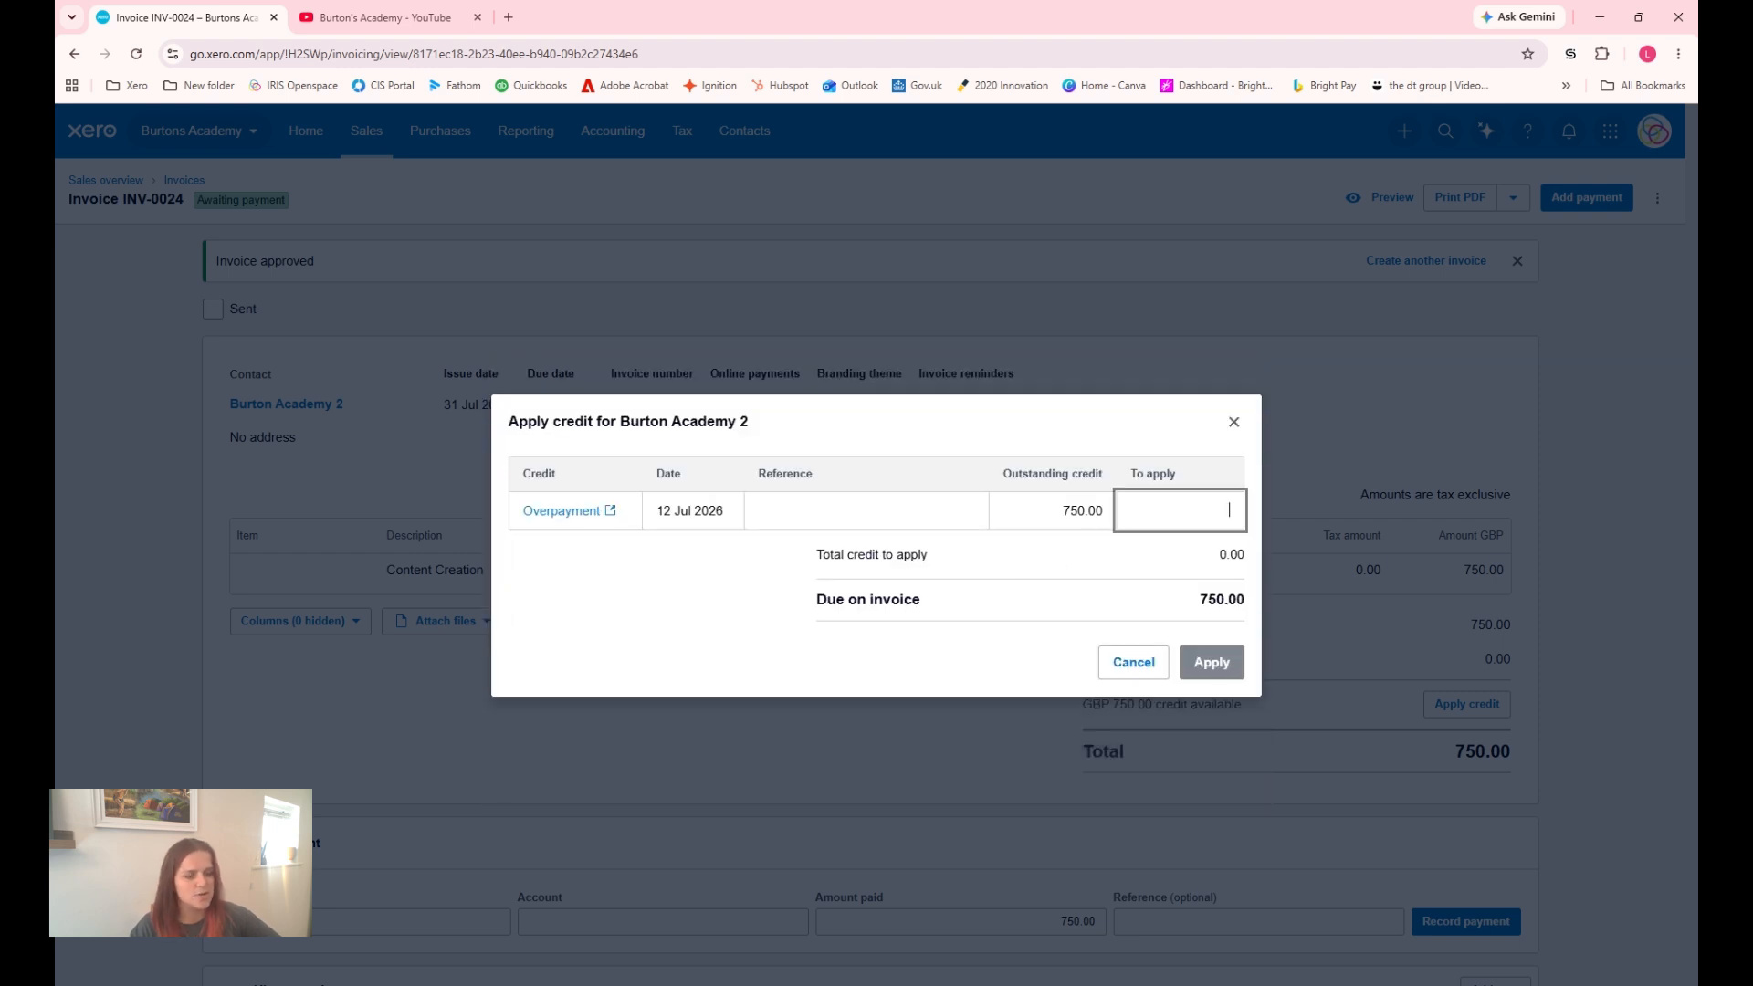
{"action": "type", "text": "750"}
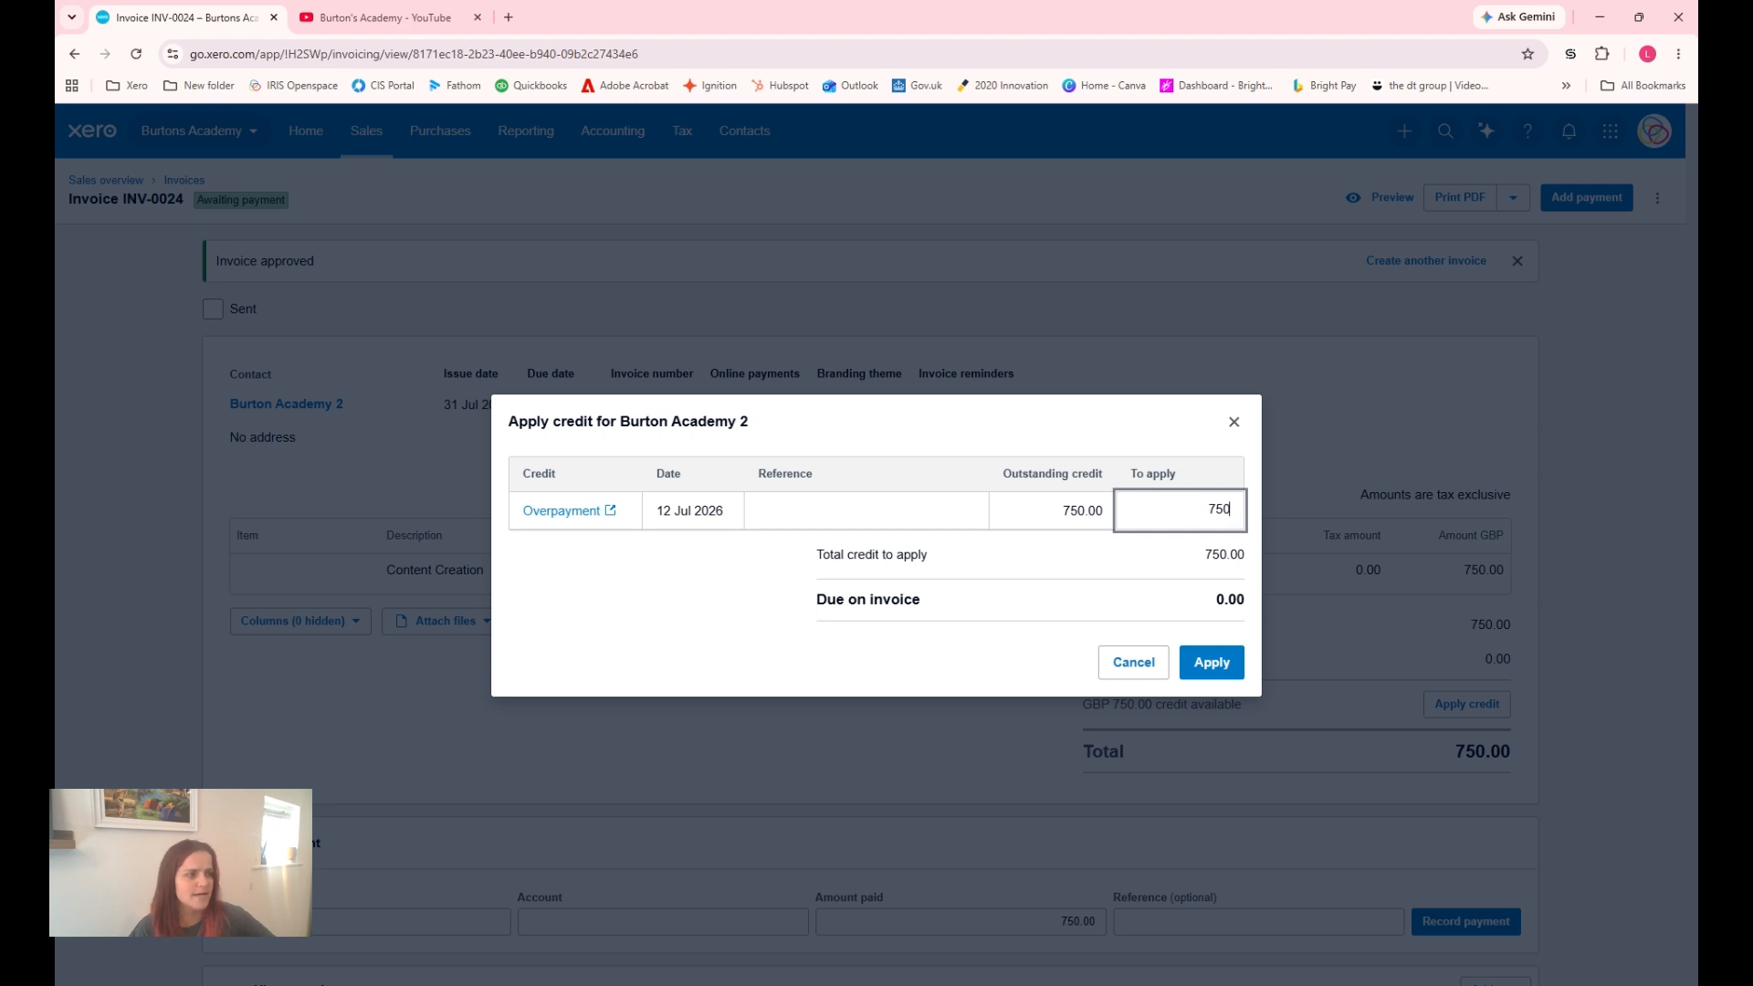
{"action": "left_click", "coordinate": [1220, 668]}
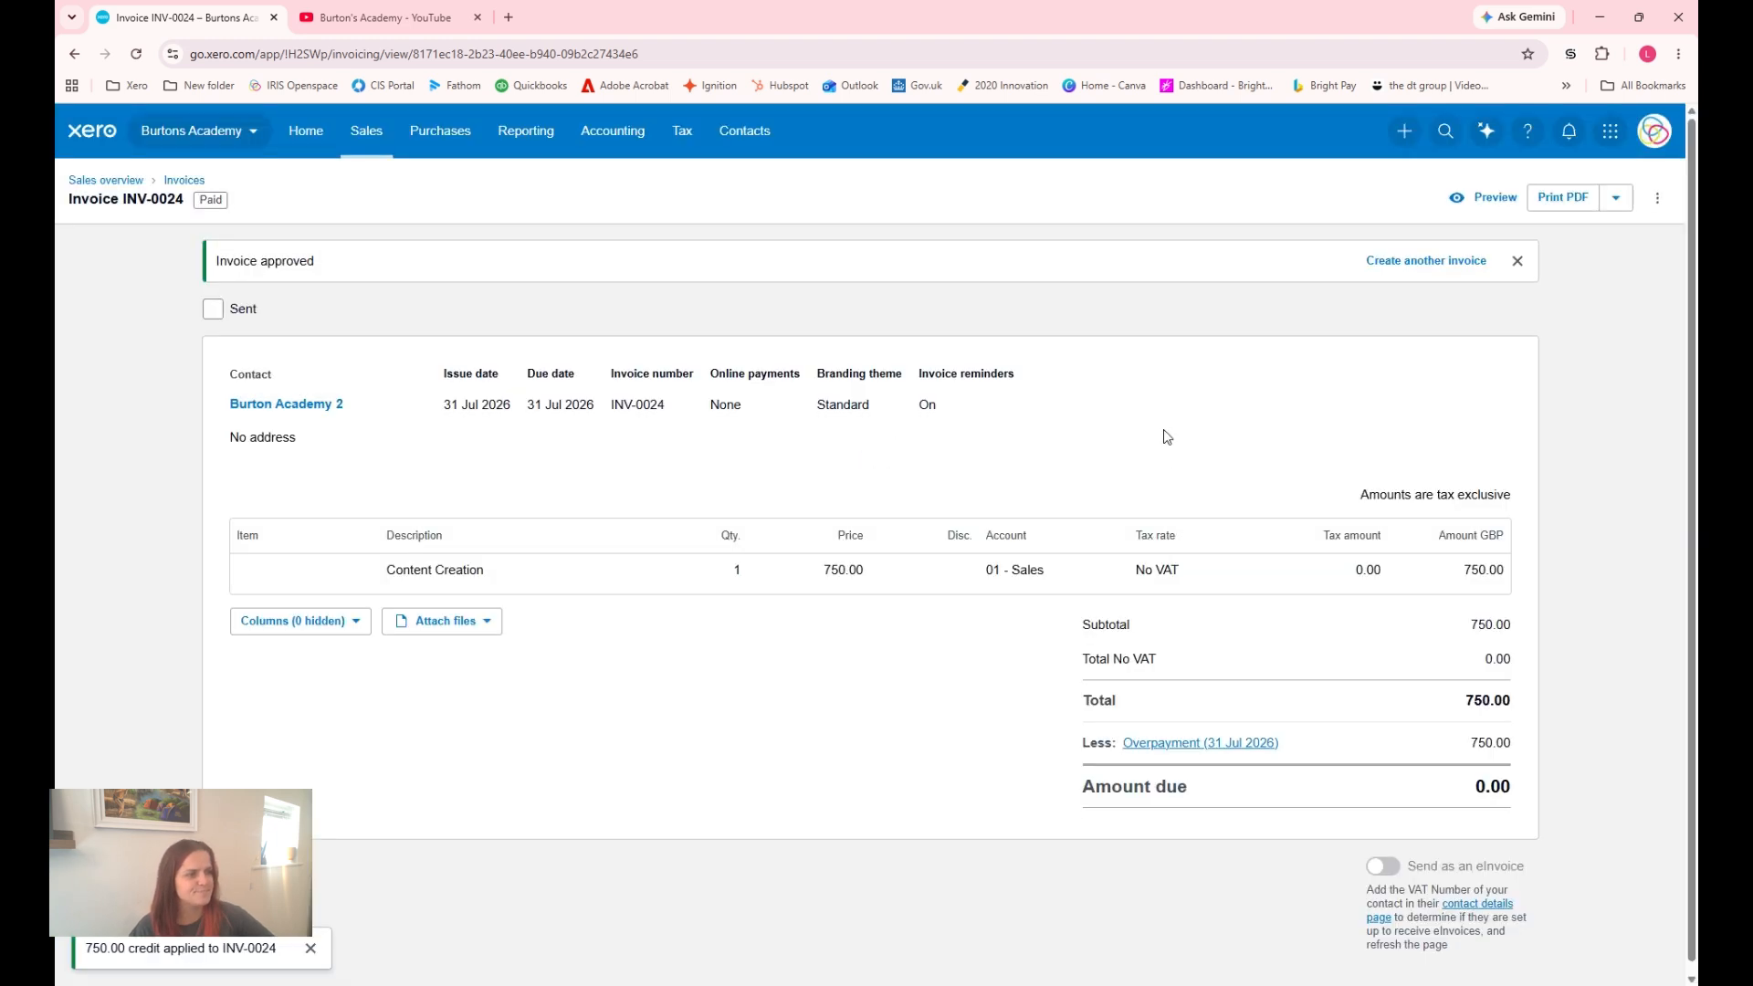